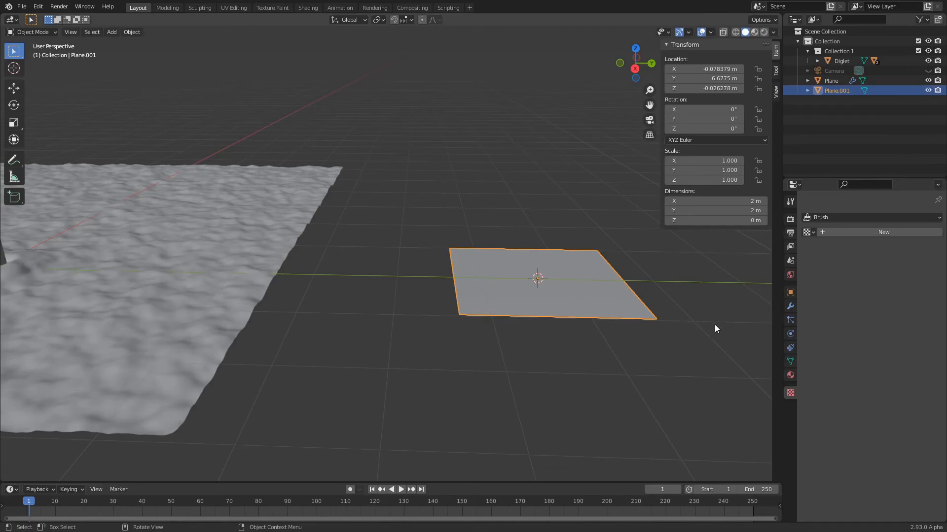
Scale the new plane down to about 0.082 and rotate it 90° about the global Y axis so it stands upright
click(552, 285)
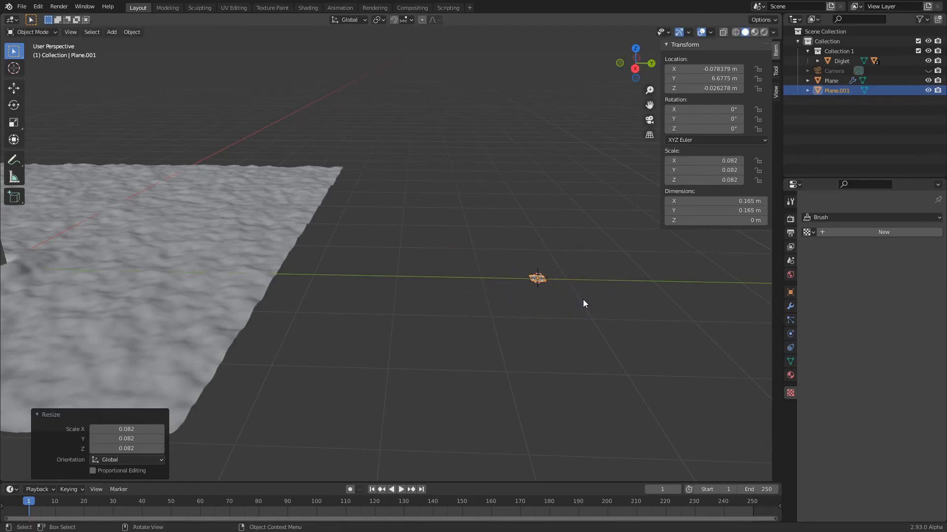
key(KP_Decimal)
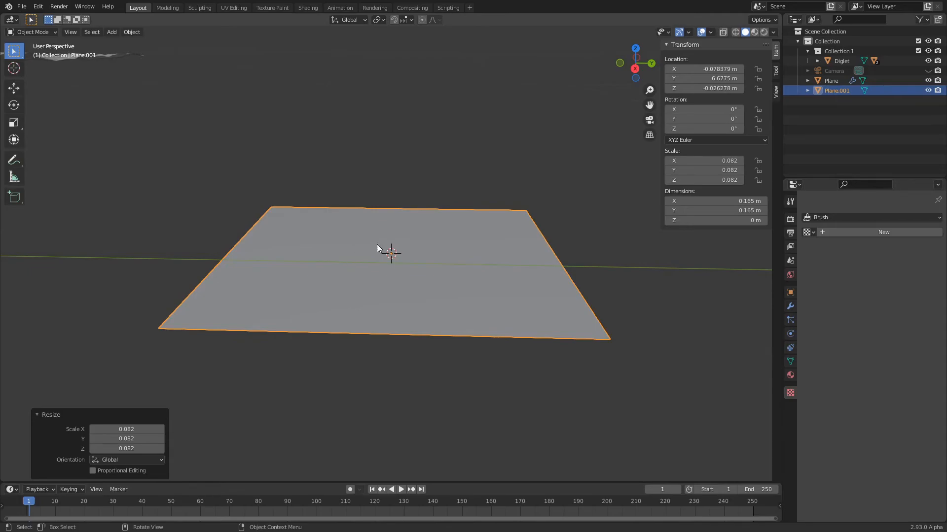
middle_drag(554, 308, 457, 307)
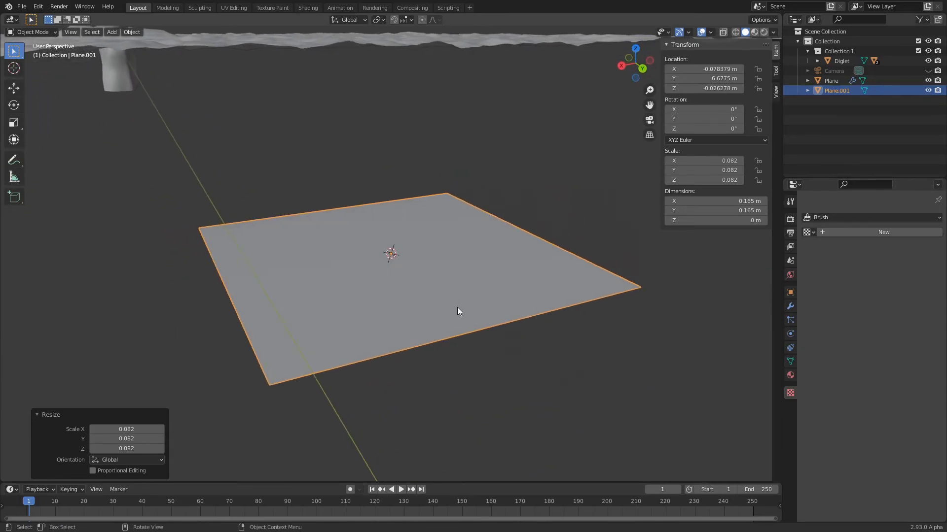
key(r)
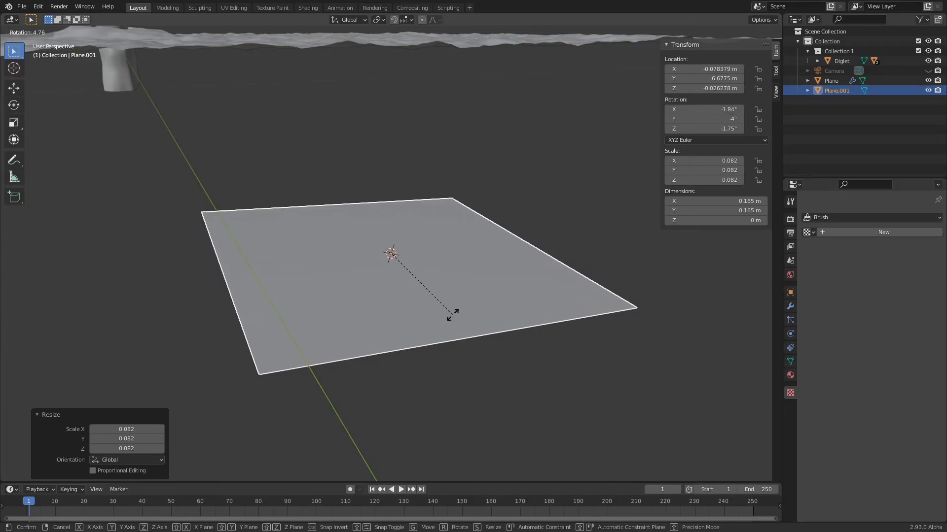
key(y)
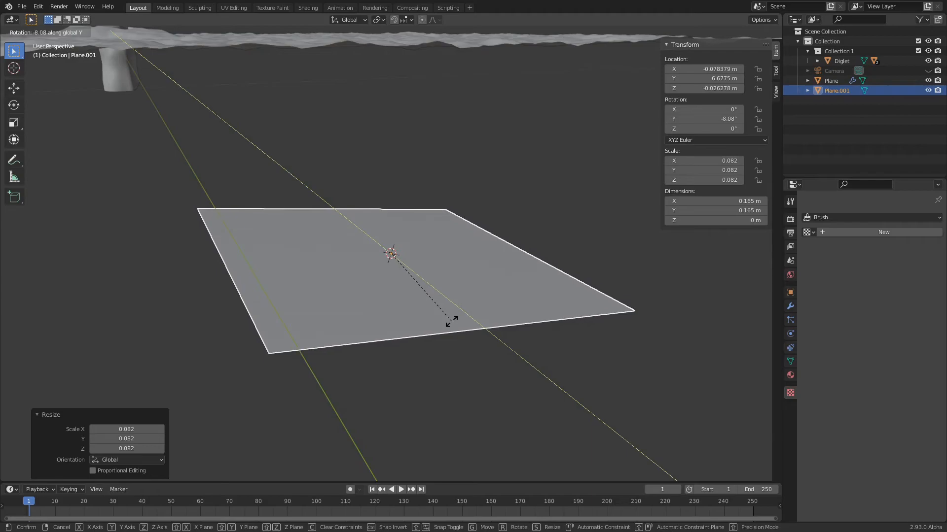
text(90)
key(Return)
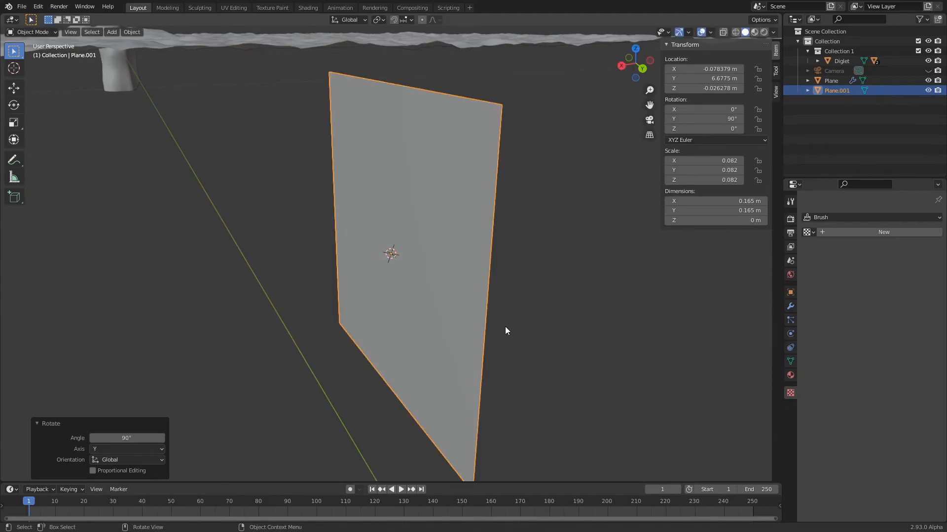
Narrow the upright plane into a thin strip by scaling it to about 0.064 along the Y axis
middle_drag(503, 326, 569, 301)
key(s)
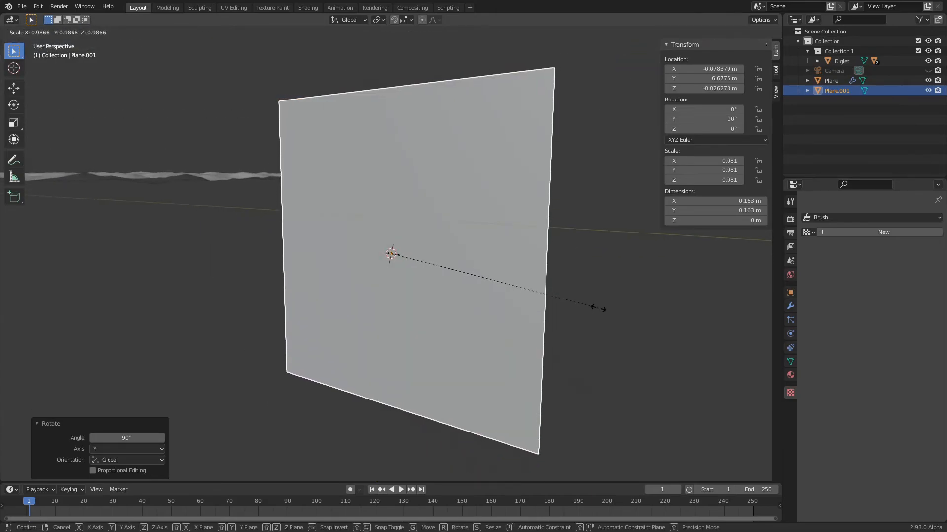
key(y)
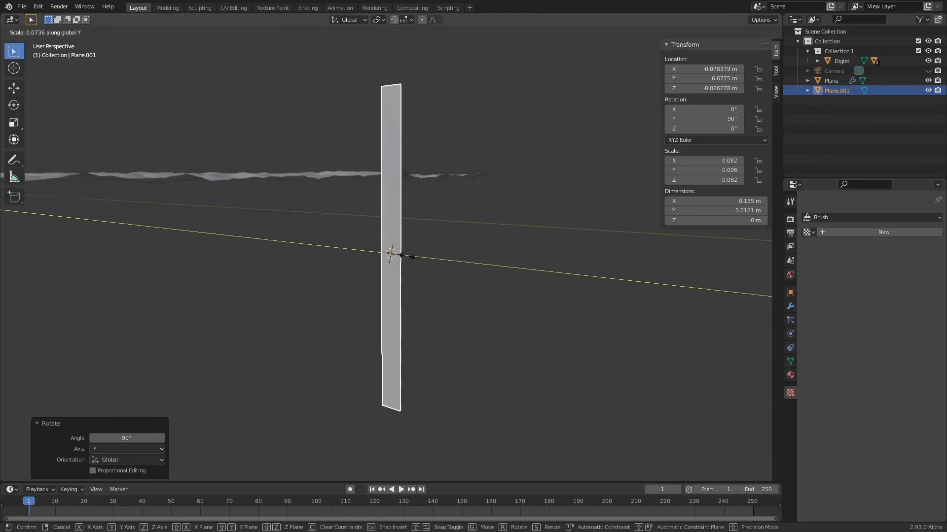
click(409, 255)
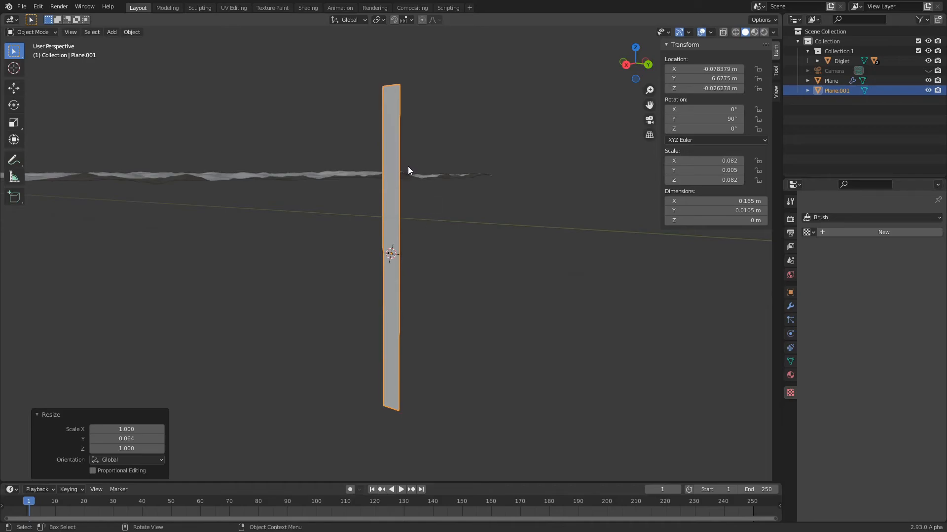
In Edit Mode, taper the strip by scaling its top edge to about 0.525
key(Tab)
middle_drag(414, 148, 403, 112)
drag(359, 62, 424, 95)
key(s)
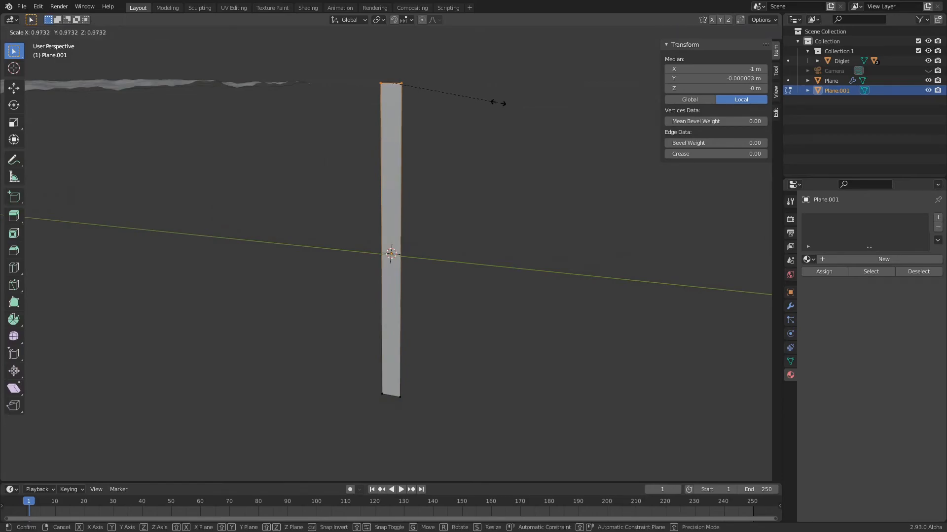
click(448, 85)
Extrude the top edge about 0.033 m up along Z and scale it to about 0.098 to form a pointed tip
scroll(437, 98, down, 2)
middle_drag(403, 149, 350, 159)
key(e)
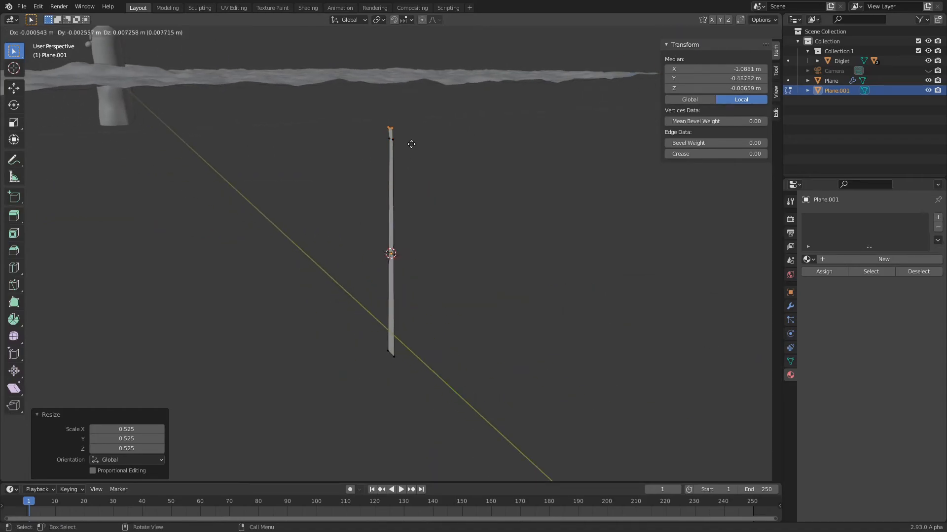
key(z)
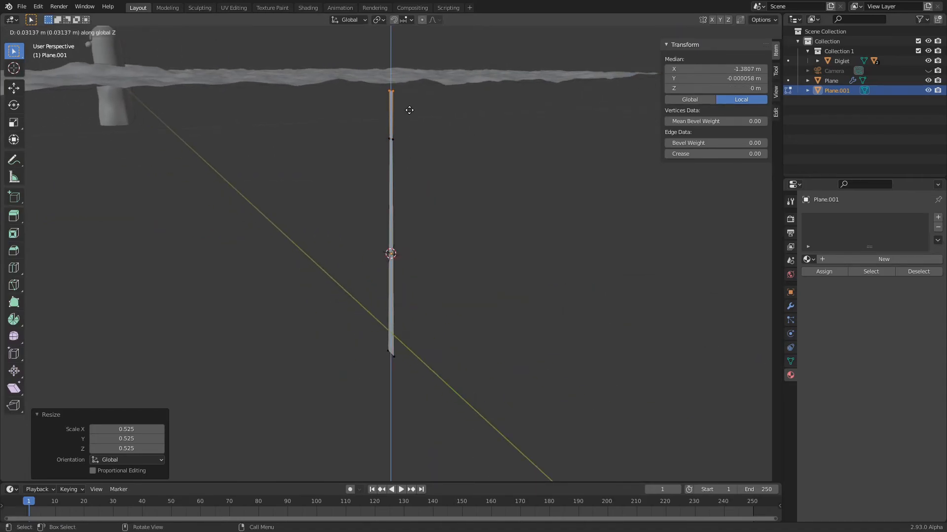
click(409, 108)
middle_drag(467, 110, 520, 106)
key(s)
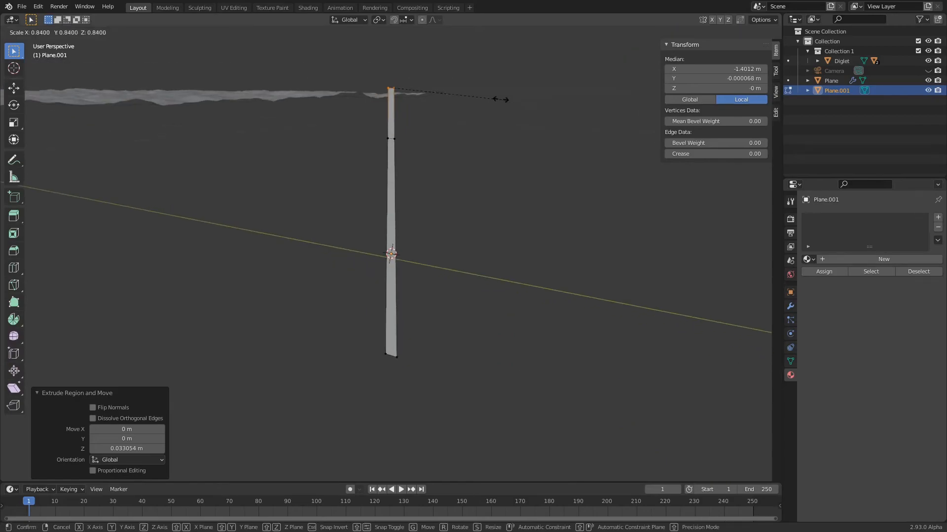
click(402, 80)
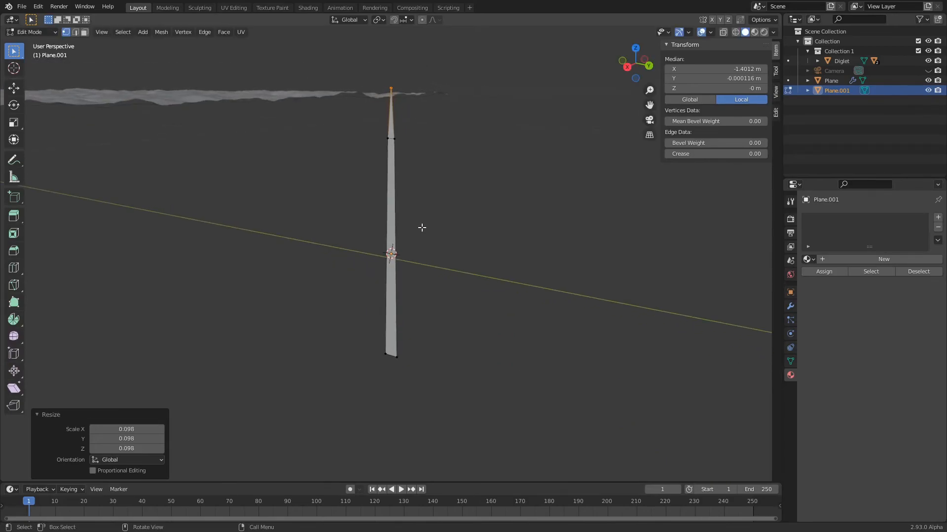
scroll(421, 242, up, 1)
middle_drag(421, 257, 415, 248)
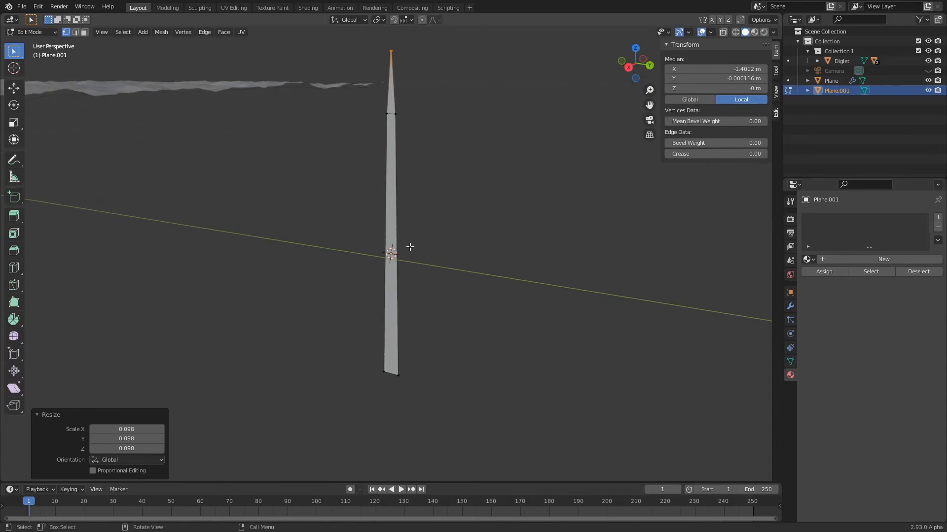
key(ctrl+r)
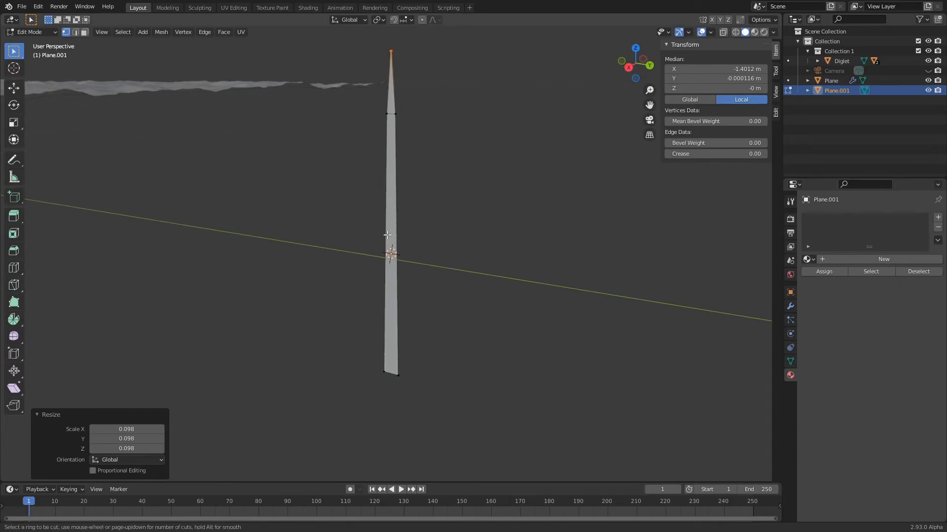
key(Escape)
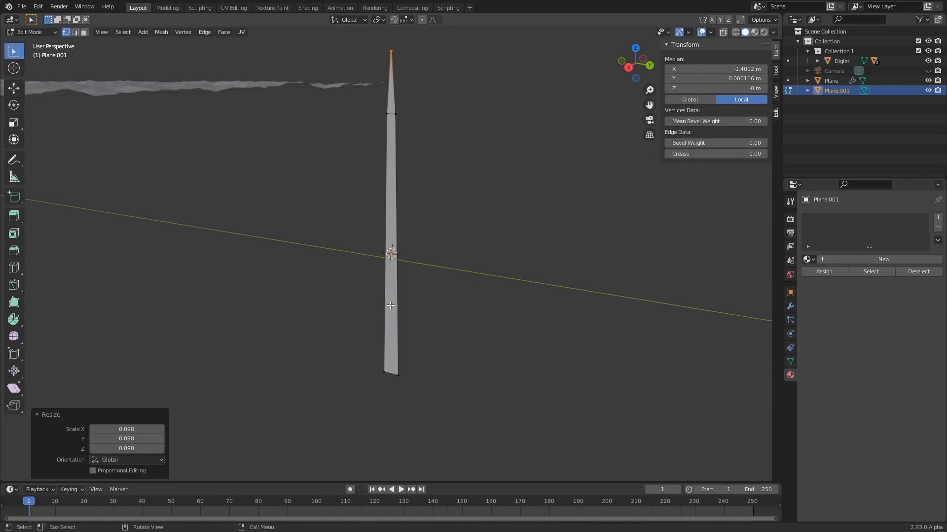
scroll(390, 296, up, 2)
middle_drag(389, 255, 390, 258)
key(ctrl+r)
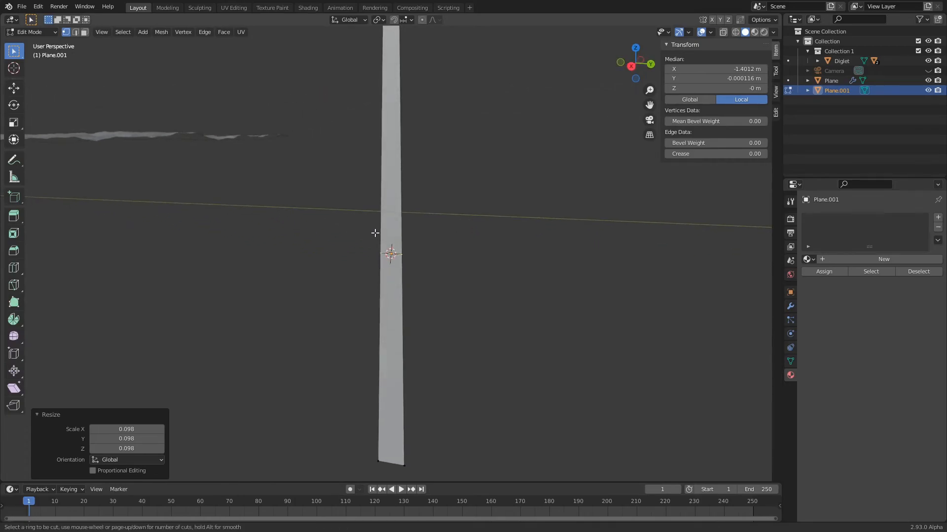
middle_drag(450, 196, 440, 211)
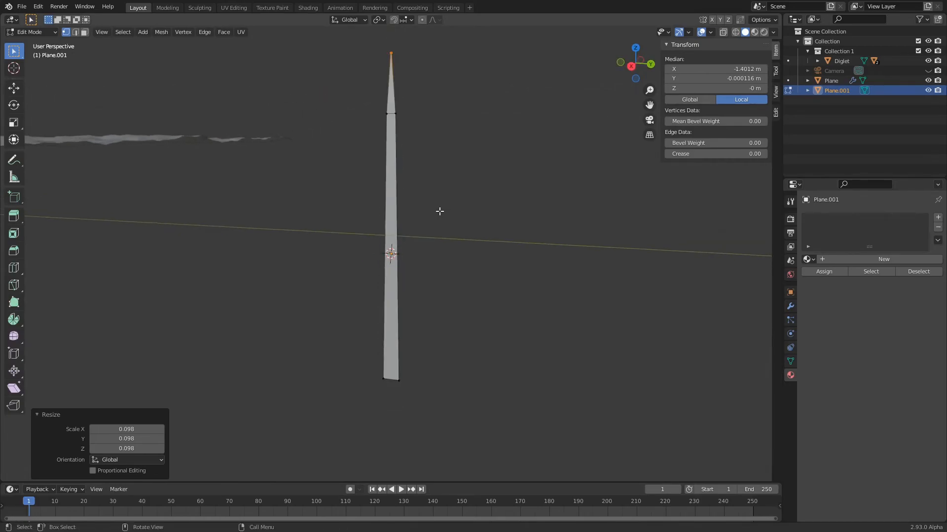
Add a single centered loop cut across the blade's long section below the tip, and undo it
click(387, 285)
key(ctrl+r)
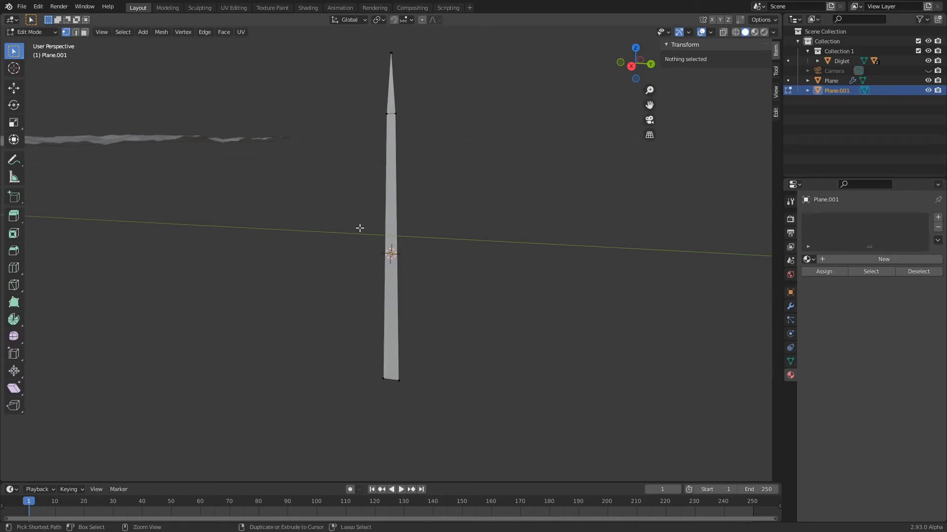
click(388, 228)
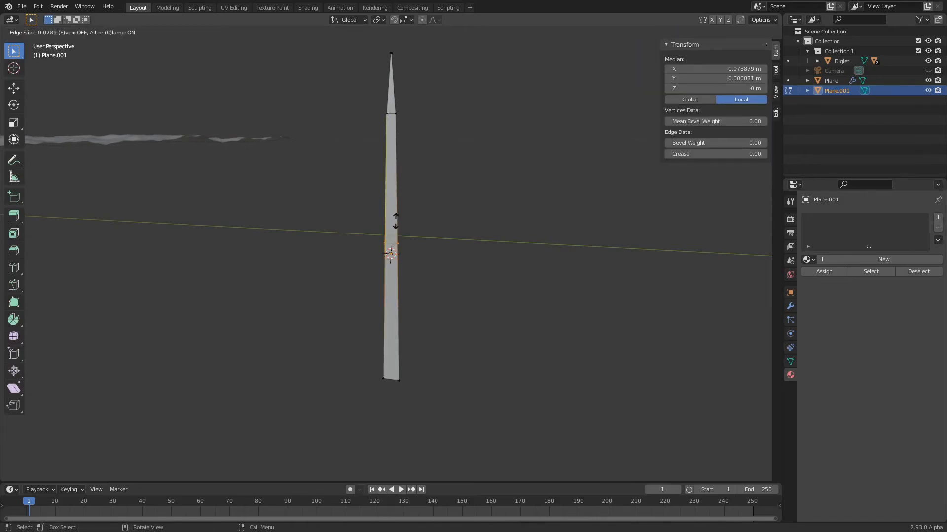
right_click(394, 227)
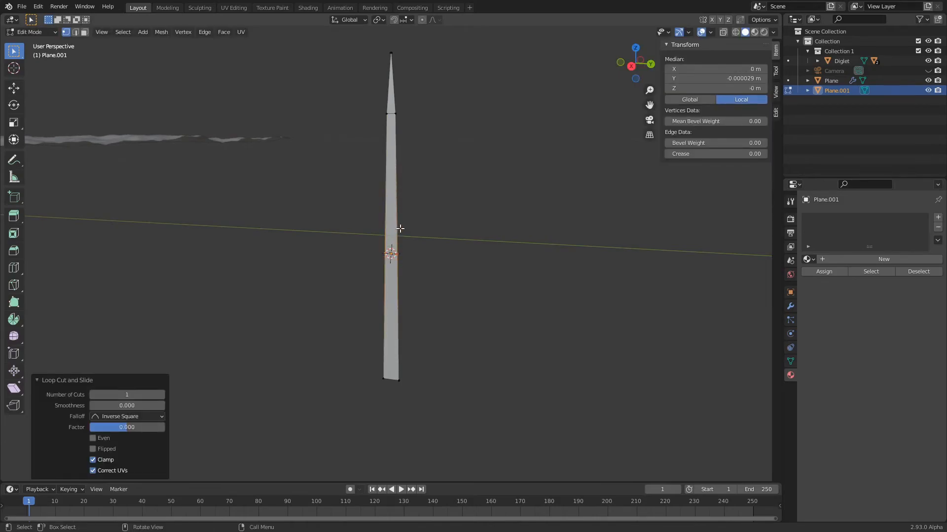
middle_drag(428, 243, 422, 241)
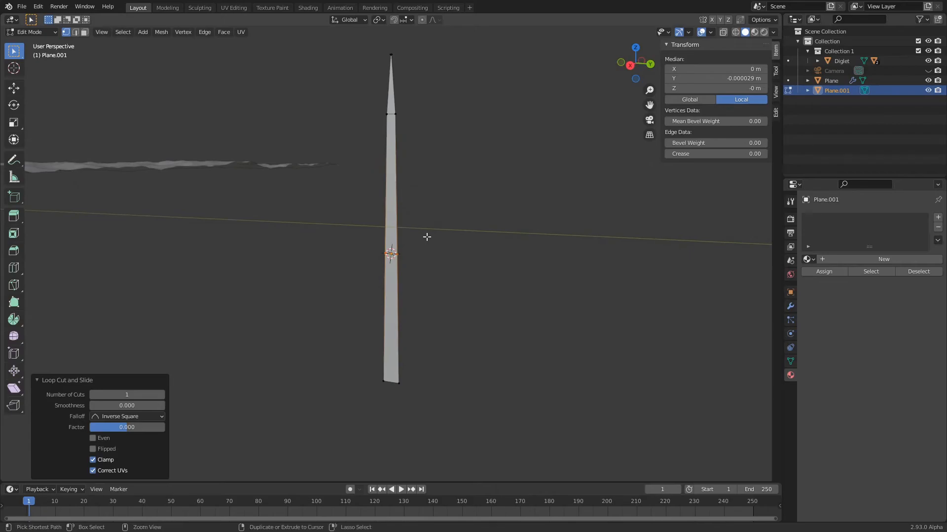
key(alt+a)
Add five evenly spaced loop cuts across the blade's long section without sliding them, and deselect everything
key(ctrl+r)
scroll(389, 237, up, 2)
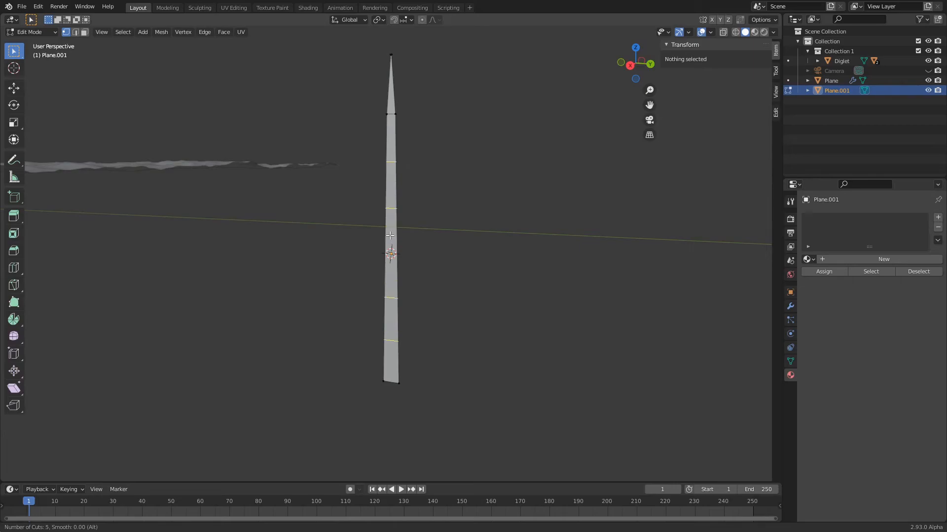
click(391, 235)
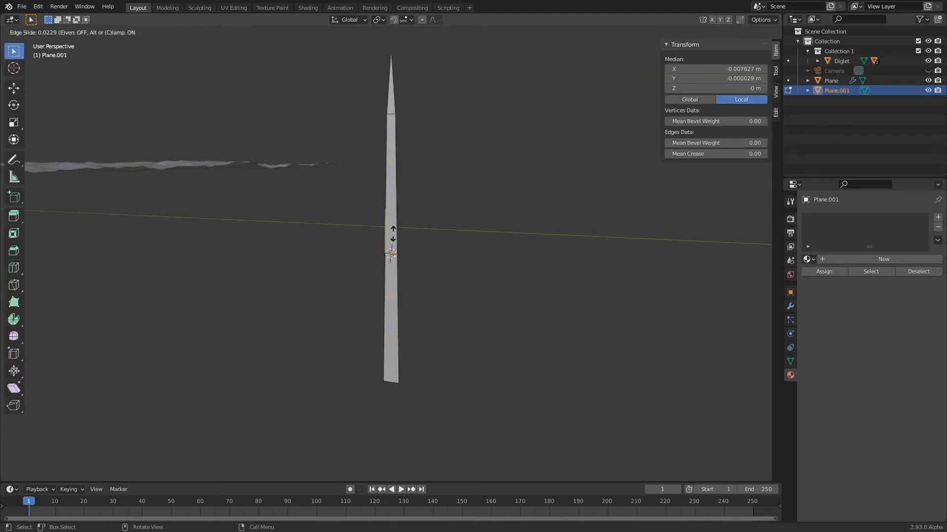
right_click(398, 234)
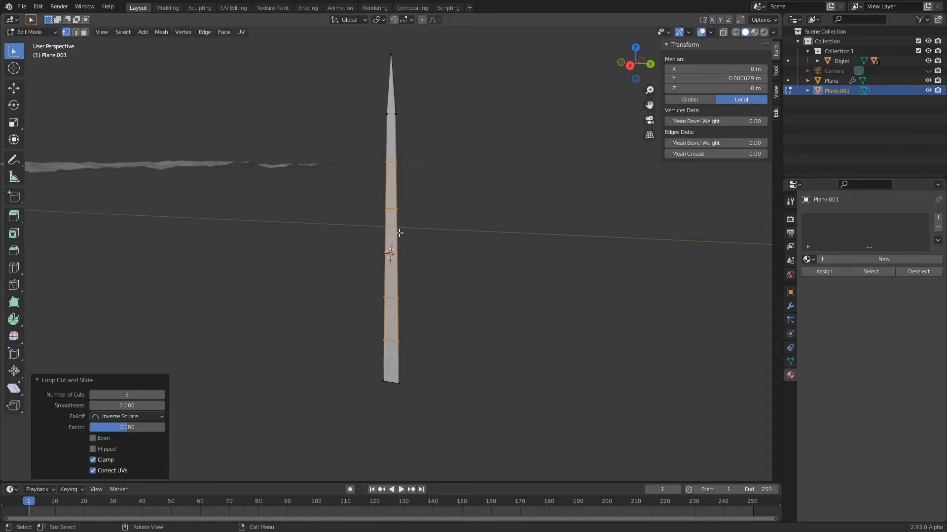
click(437, 225)
Narrow the blade's bottom segment into a stem by scaling its vertices to about 0.304 along the Y axis
mouse_move(442, 232)
middle_down()
mouse_move(296, 239)
mouse_move(441, 226)
middle_up()
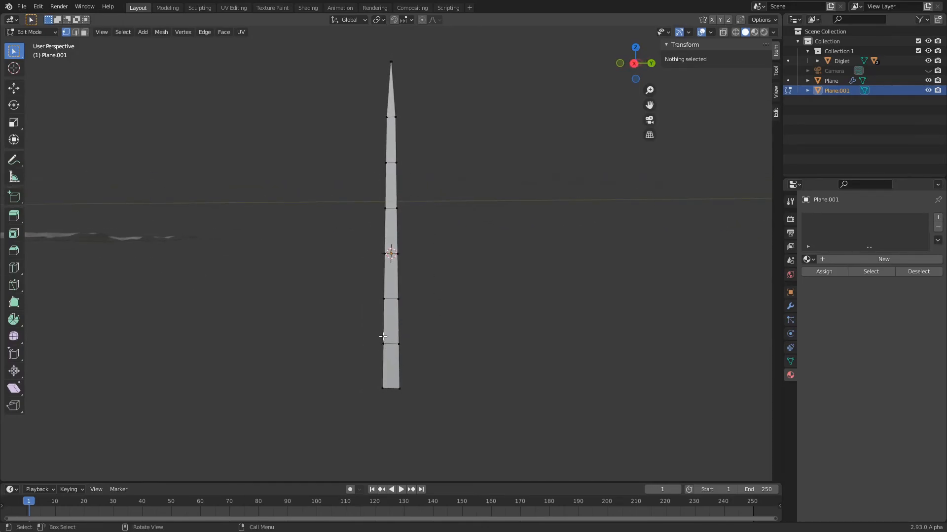
drag(367, 327, 436, 403)
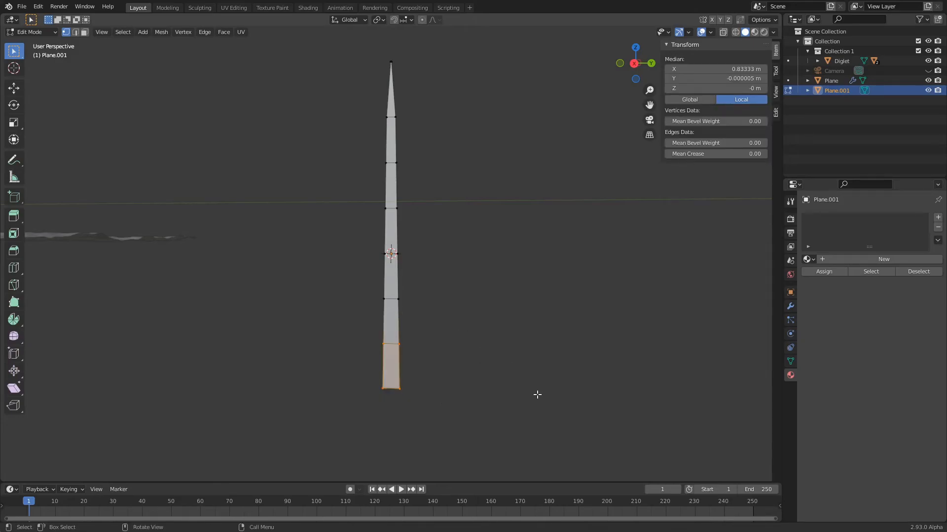
key(s)
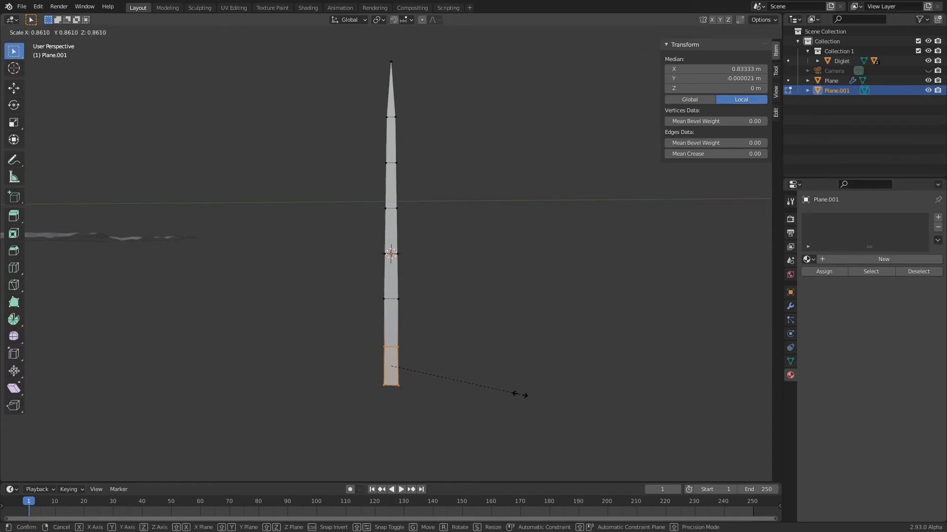
key(y)
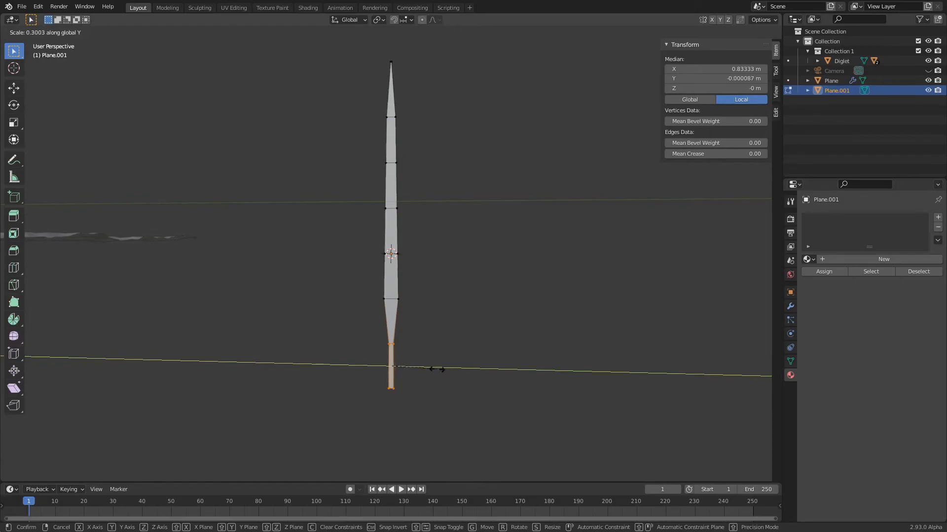
click(437, 369)
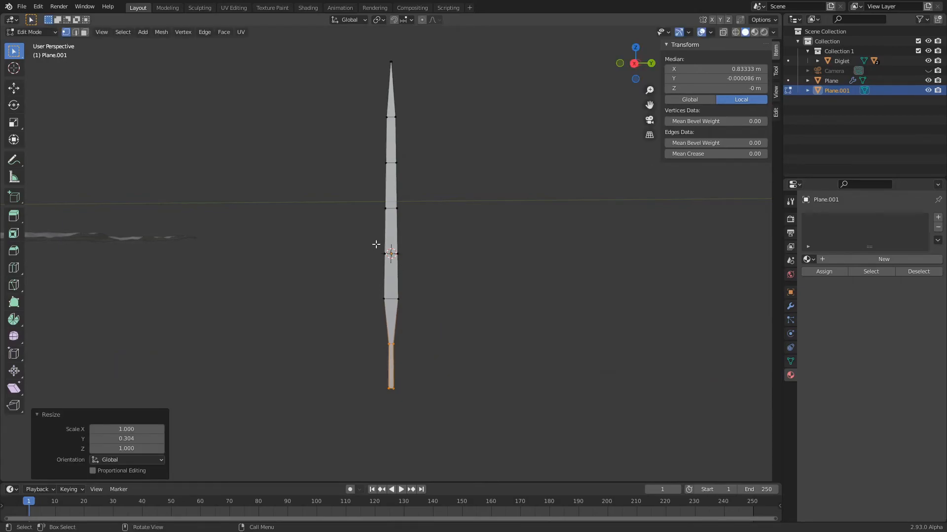
Widen the blade's middle cross edge to about 1.14 and the cross edge just above it to about 1.07
click(404, 258)
key(s)
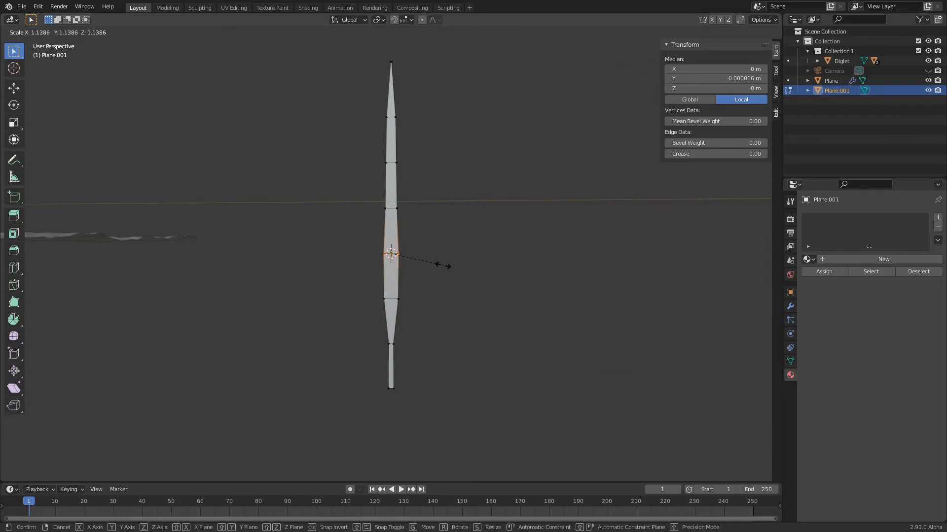
click(442, 266)
drag(369, 190, 423, 222)
key(s)
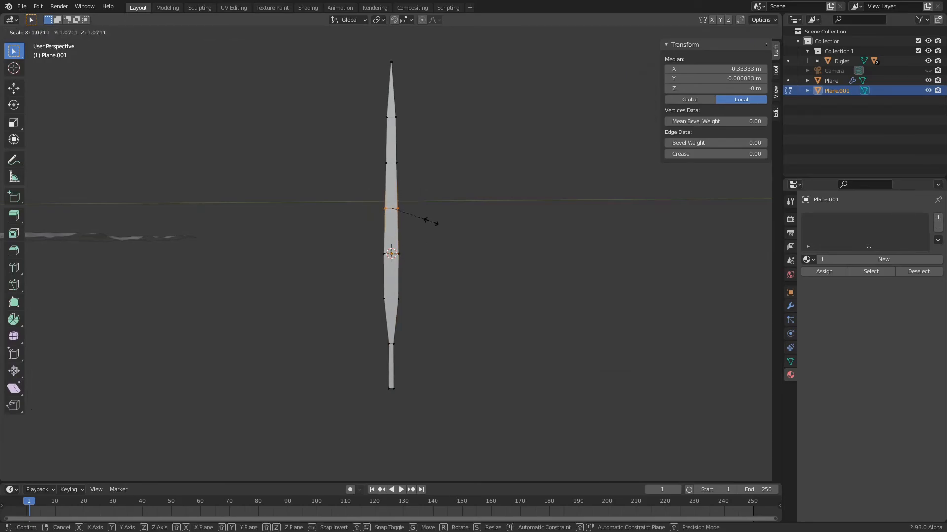
click(431, 220)
Scale the second cross edge above the blade's middle, and readjust the width of the first one above the middle
drag(375, 150, 414, 166)
key(s)
click(422, 172)
drag(370, 201, 425, 222)
key(s)
click(430, 222)
Scale the cross edge at the base of the blade's pointed tip to refine the outline
drag(370, 98, 427, 124)
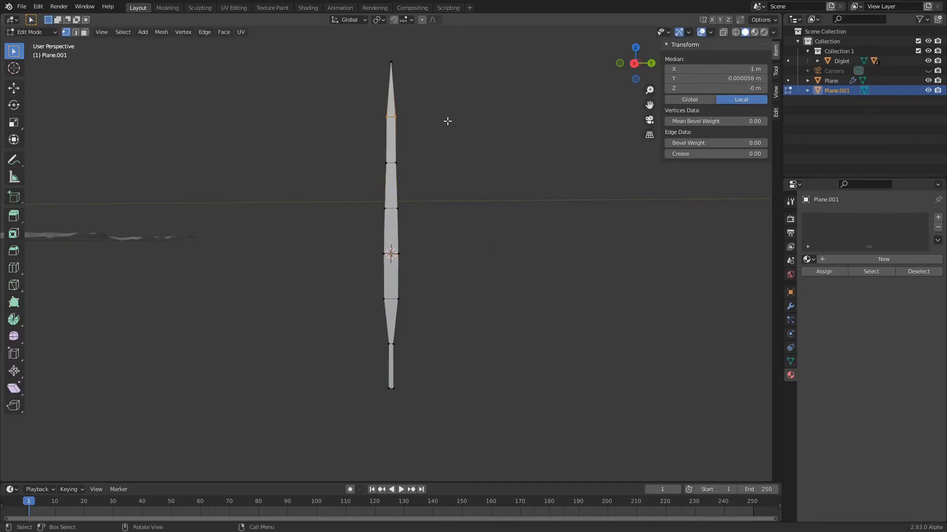
key(s)
click(458, 118)
Bend the blade sideways by moving its tip vertex with smooth proportional editing at a size of about 0.149
middle_drag(450, 213, 382, 108)
click(410, 128)
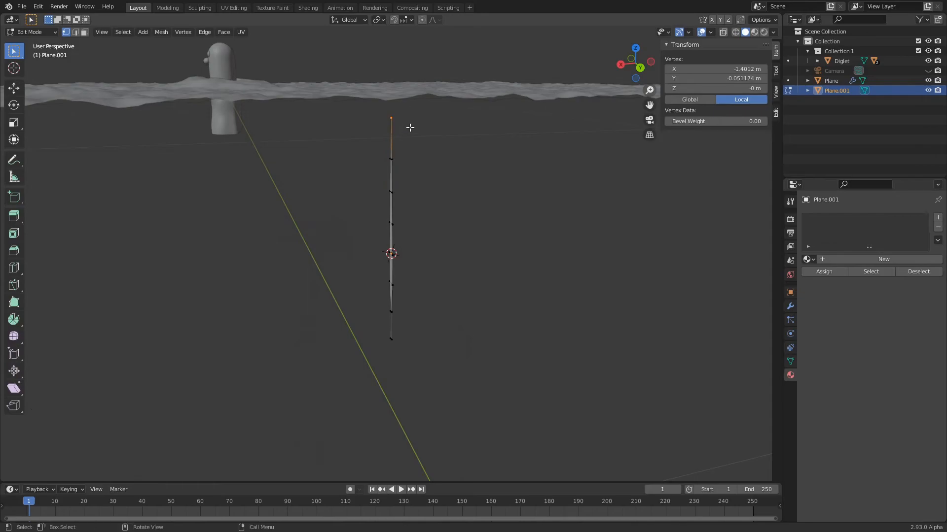
click(422, 19)
key(g)
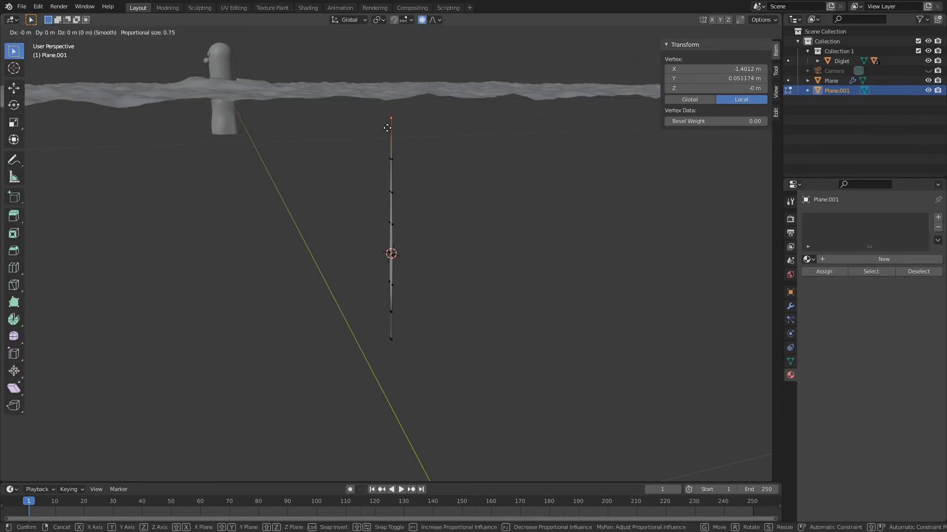
scroll(387, 128, up, 19)
scroll(388, 127, up, 3)
scroll(389, 127, down, 5)
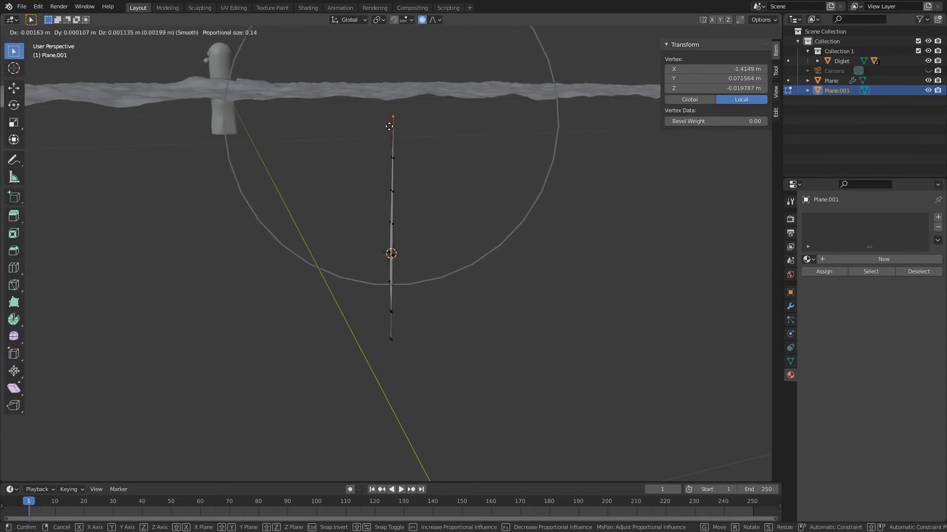
scroll(389, 127, down, 1)
scroll(389, 126, up, 1)
scroll(388, 127, down, 1)
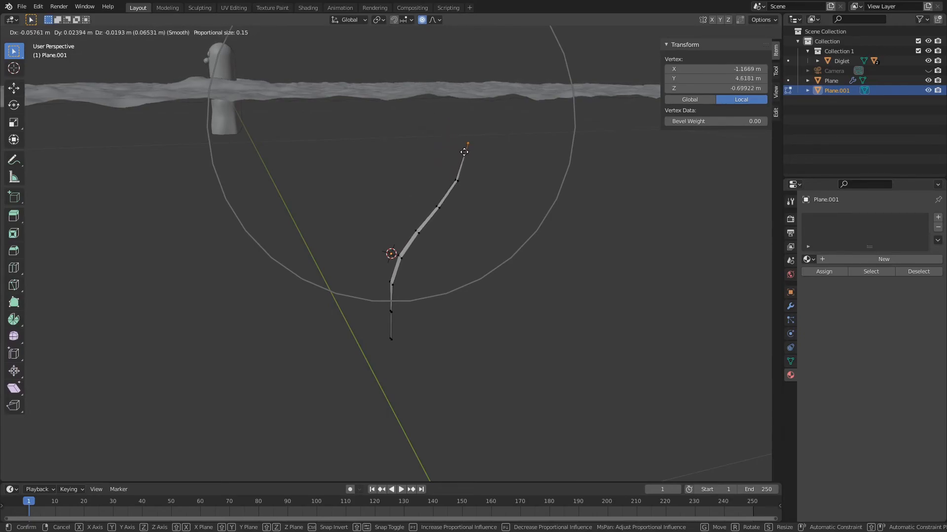
click(454, 149)
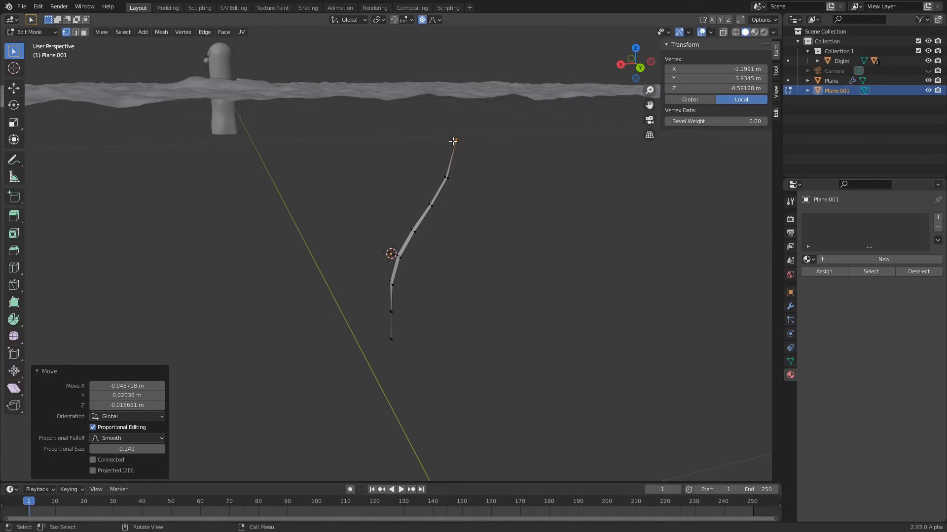
Counter-bend the blade's upper segments by moving the tip back with a proportional size of about 0.076
key(g)
scroll(451, 138, up, 6)
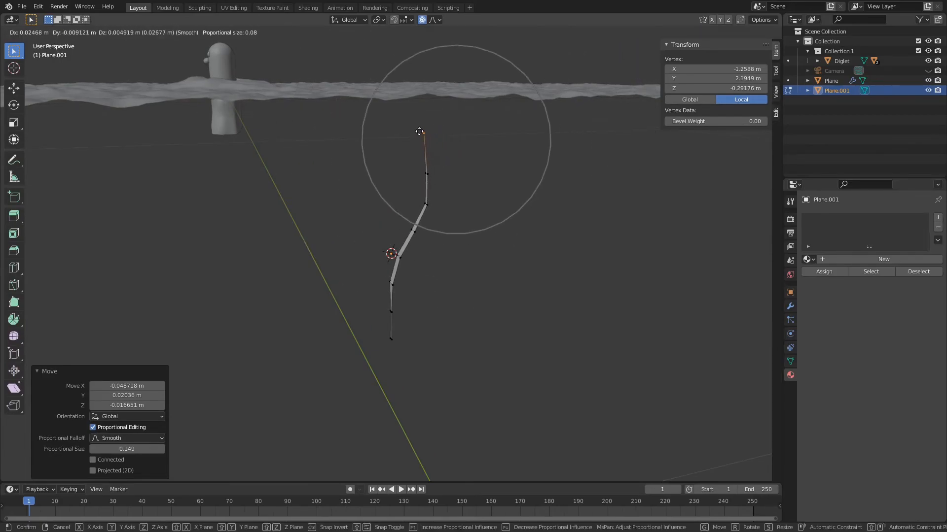
click(425, 139)
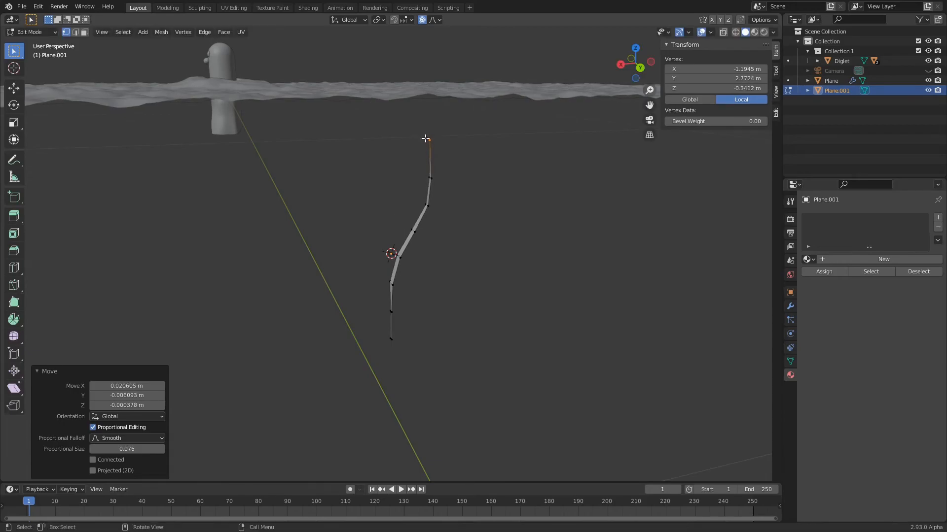
Add a centred loop cut running along the full length of the bent blade
key(Tab)
middle_drag(435, 239, 402, 270)
key(Tab)
key(ctrl+r)
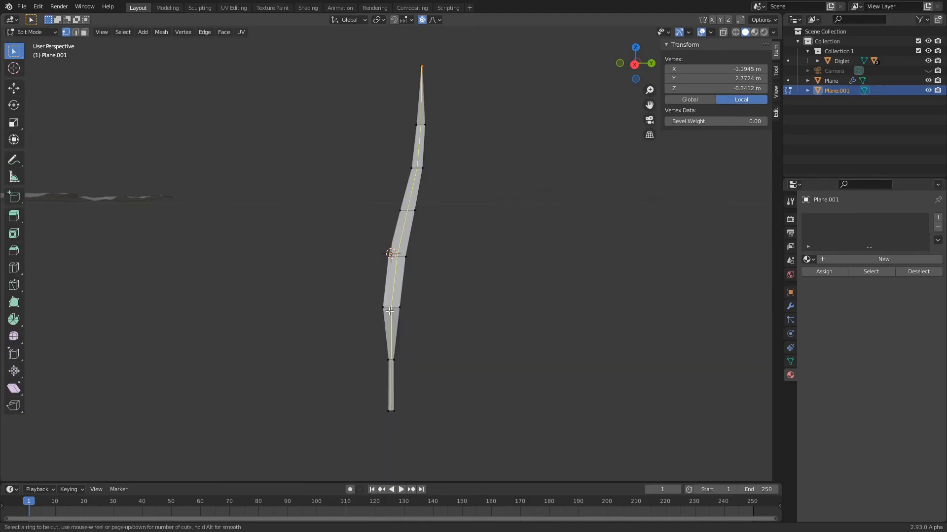
click(395, 296)
right_click(405, 291)
Offset the blade's central loop along X to form a crease, and scale the tip vertices to about 0.158
middle_drag(518, 266, 430, 291)
key(g)
key(x)
click(446, 241)
key(s)
middle_drag(439, 81, 482, 61)
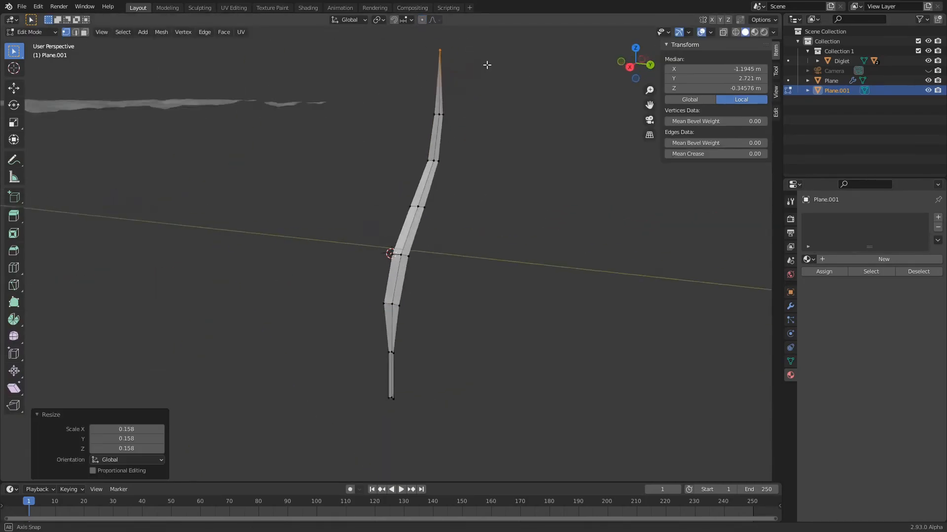
Duplicate the whole blade within the mesh, rotate the copy about -217° around Z, and position it beside the original stem
key(Tab)
key(Tab)
key(a)
key(shift+d)
click(443, 270)
key(r)
click(441, 239)
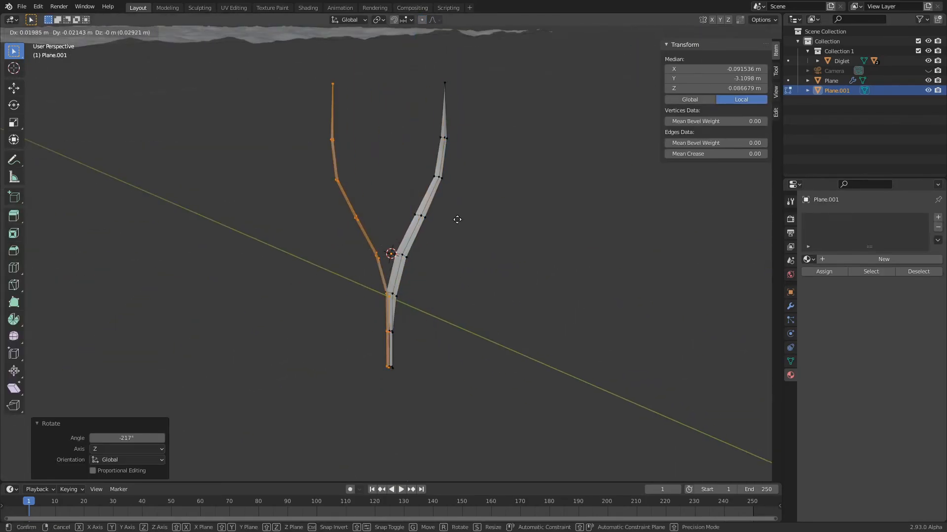
middle_drag(441, 239, 467, 214)
key(g)
click(390, 237)
Scale and reposition the duplicated blade, and rotate it around Z to vary its direction
middle_drag(390, 237, 370, 206)
key(s)
click(371, 232)
key(g)
key(r)
key(z)
click(332, 271)
key(r)
click(376, 289)
Duplicate another blade of the plant, and rotate and scale the copy to fill out the cluster
middle_drag(234, 250, 473, 131)
key(ctrl+KP_Add)
key(shift+d)
key(r)
click(506, 211)
key(s)
middle_drag(506, 211, 355, 212)
key(Tab)
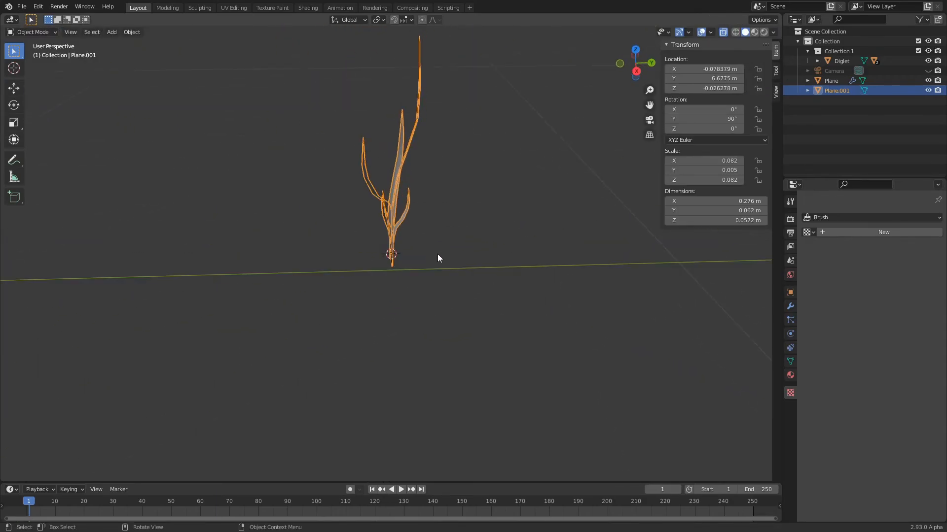
Duplicate the finished plant object beside the original, and create a new collection named plants
key(shift+d)
click(418, 215)
click(827, 42)
click(938, 20)
double_click(840, 70)
text(plants)
Rename the character's collection to giglett and the character object to Diglett
double_click(841, 52)
text(giglett)
double_click(841, 61)
text(Diglett)
Rename the two plant objects P1 and P2, and move both into the plants collection
double_click(838, 101)
text(P1)
double_click(842, 111)
text(P2)
ctrl+click(828, 101)
drag(828, 100, 832, 71)
Rescale plant P2 along the Z axis and along the X axis to give it different proportions from P1
click(468, 217)
scroll(561, 235, up, 3)
shift+middle_drag(561, 235, 494, 255)
key(s)
key(z)
click(525, 281)
key(s)
key(x)
click(608, 291)
Duplicate plant P2 close to its base, and scale down and rotate the copy
middle_drag(608, 291, 581, 298)
key(shift+d)
click(584, 299)
key(s)
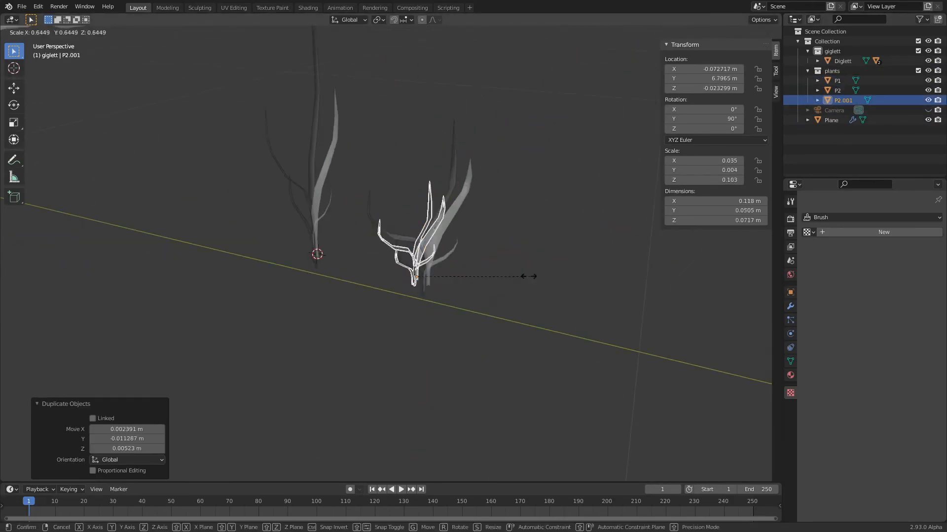
click(478, 288)
key(r)
Duplicate the small plant again on the other side of P2, and join all three into one clump object
key(shift+d)
drag(389, 128, 536, 307)
key(ctrl+j)
middle_drag(537, 306, 528, 250)
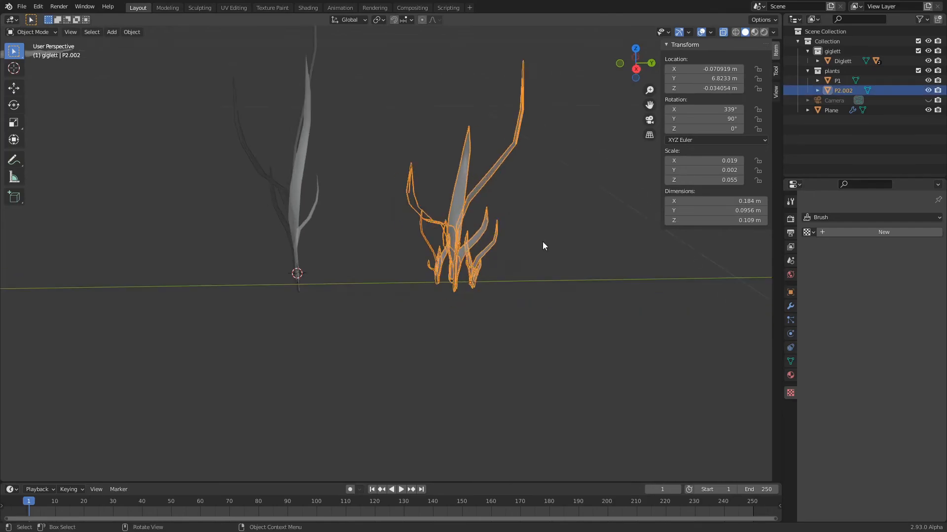
Reshape the joined clump by moving the upper vertices of its blades
key(Tab)
drag(444, 119, 476, 184)
key(g)
middle_drag(416, 194, 346, 262)
key(g)
key(Tab)
Duplicate the joined clump and place the copy farther along the row of plants
middle_drag(457, 258, 498, 276)
key(Tab)
key(Tab)
key(shift+d)
click(559, 267)
Shrink the copied clump's mesh, and flatten one of its large blades to about 0.449 along Z
key(Tab)
key(s)
click(568, 212)
click(567, 212)
key(ctrl+KP_Add)
key(s)
key(z)
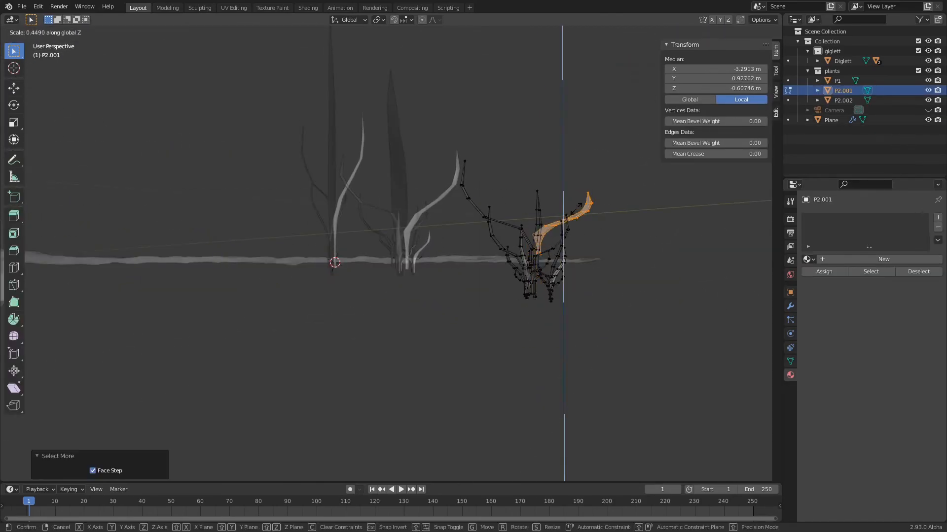
Scale down and reposition another blade in the copied clump
middle_drag(562, 212, 558, 258)
click(482, 254)
key(s)
key(g)
middle_drag(498, 271, 562, 295)
click(513, 298)
Rotate, move and scale the remaining blades to make the copied clump short and compact
key(r)
key(g)
key(o)
key(s)
drag(487, 245, 509, 270)
key(Tab)
middle_drag(513, 276, 546, 293)
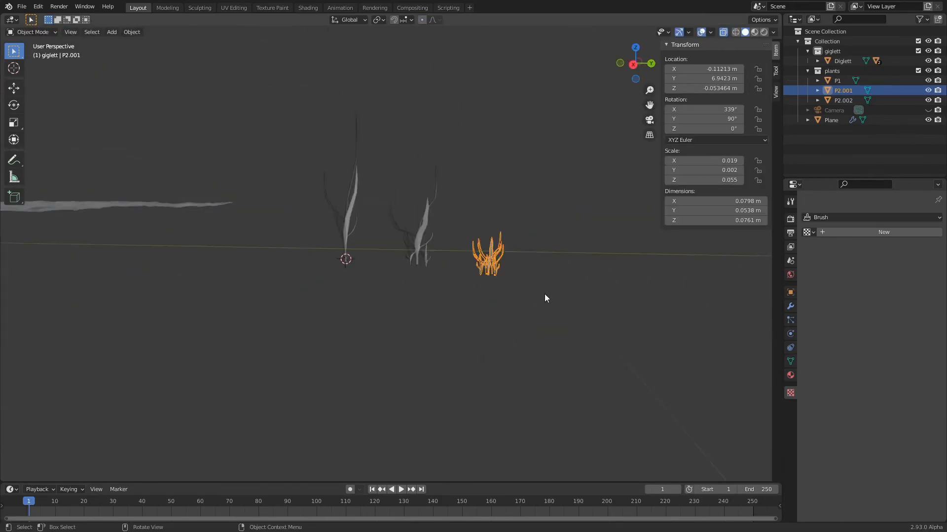
Add a cylinder beyond the smallest clump, and scale it down to a thin stem
shift+right_click(537, 267)
key(shift+a)
click(611, 341)
key(s)
click(474, 269)
scroll(475, 269, up, 5)
key(s)
Apply the cylinder's scale, and adjust its height and position along Z
shift+drag(513, 281, 335, 222)
key(ctrl+a)
key(s)
key(z)
key(g)
key(z)
Raise the cylinder's geometry along Z relative to its origin in Edit Mode
key(Tab)
key(g)
key(z)
click(635, 272)
key(Tab)
key(g)
key(z)
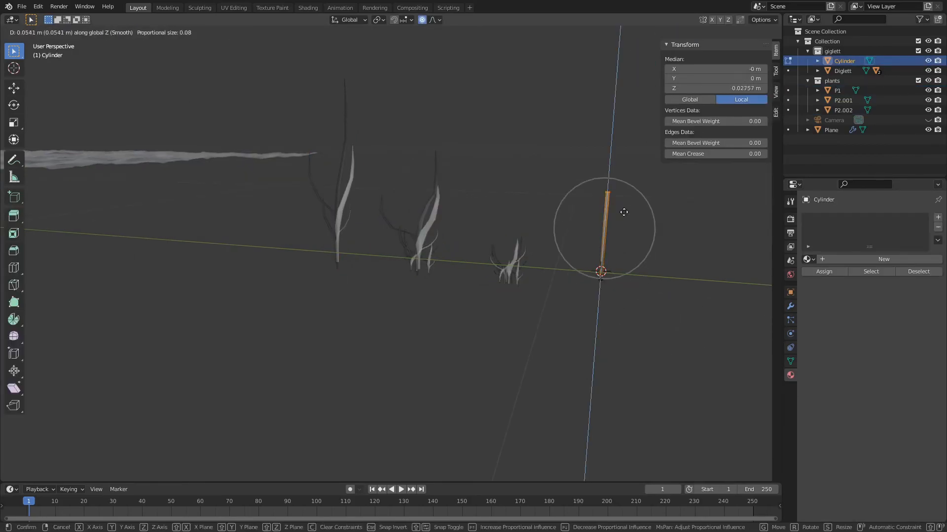
Add several horizontal loop cuts along the cylinder stem
middle_drag(627, 247, 600, 230)
key(ctrl+r)
click(600, 229)
Taper the stem's top end by scaling it to about 0.782 with smooth proportional editing at a size of 0.043
drag(584, 209, 625, 233)
key(s)
key(s)
click(649, 217)
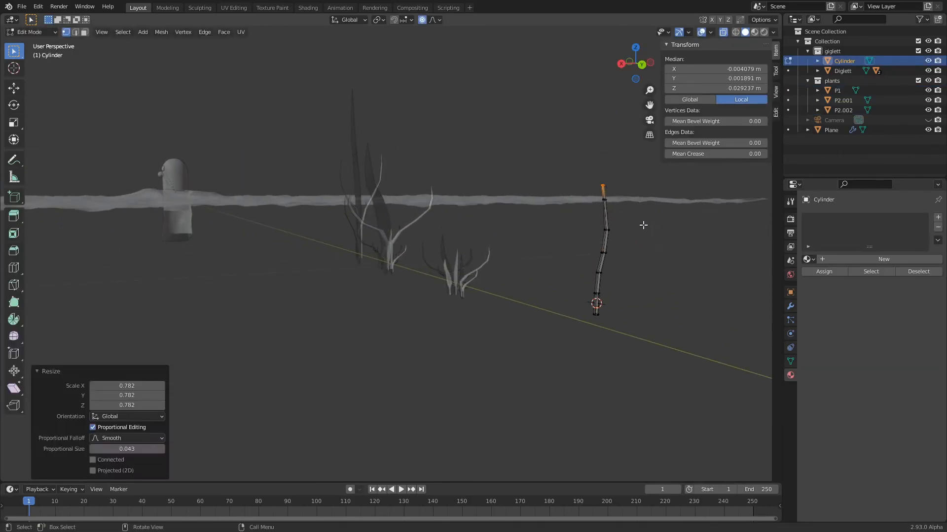
Add a small flat mesh at the stem's tip, scaled to about 0.008, and rotate it about the global X axis
scroll(616, 236, up, 6)
key(shift+a)
click(579, 279)
key(s)
click(440, 253)
key(o)
key(g)
middle_drag(444, 197, 207, 276)
key(g)
click(217, 290)
middle_drag(246, 247, 493, 183)
key(ctrl+KP_Add)
key(x)
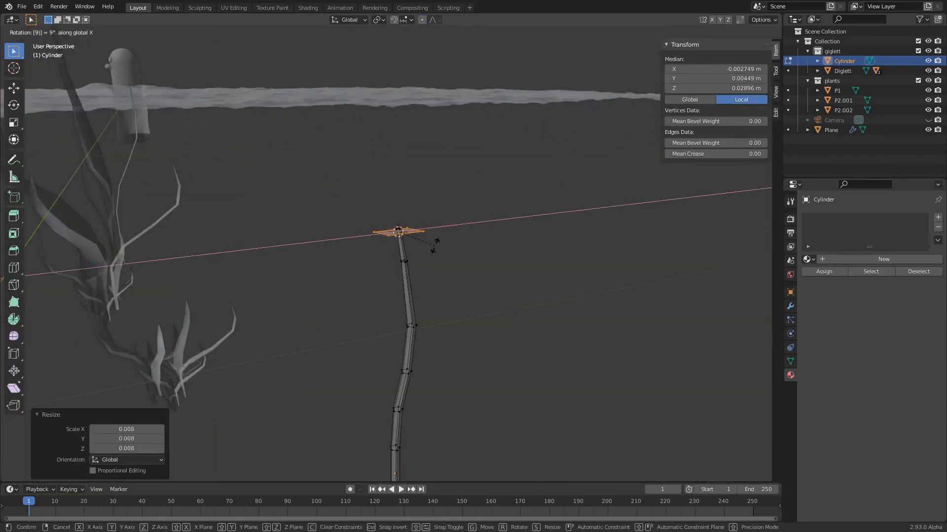
Shape the small flat mesh at the stem's tip by scaling selected vertices
scroll(434, 244, up, 5)
key(s)
click(466, 161)
click(332, 321)
shift+click(442, 262)
key(s)
click(481, 262)
key(s)
click(463, 192)
middle_drag(462, 192, 440, 323)
Select the whole linked tip piece, then scale and move it into place on the stem
key(l)
key(s)
key(g)
drag(338, 256, 404, 291)
key(s)
key(g)
click(482, 300)
click(363, 253)
middle_drag(481, 300, 316, 198)
Duplicate the tip piece and rotate the copies about Z around the stem's upper end
key(shift+d)
key(r)
key(z)
click(454, 264)
key(g)
key(shift+d)
key(r)
key(z)
click(439, 321)
click(311, 185)
key(s)
scroll(437, 237, down, 4)
click(409, 219)
middle_drag(437, 237, 386, 412)
Add another small mesh just below the tip and duplicate it several times around the stem, ending in Object Mode
key(shift+a)
key(s)
key(g)
key(shift+d)
key(shift+d)
key(shift+d)
key(shift+d)
key(g)
key(shift+d)
click(418, 414)
key(Tab)
scroll(378, 319, down, 5)
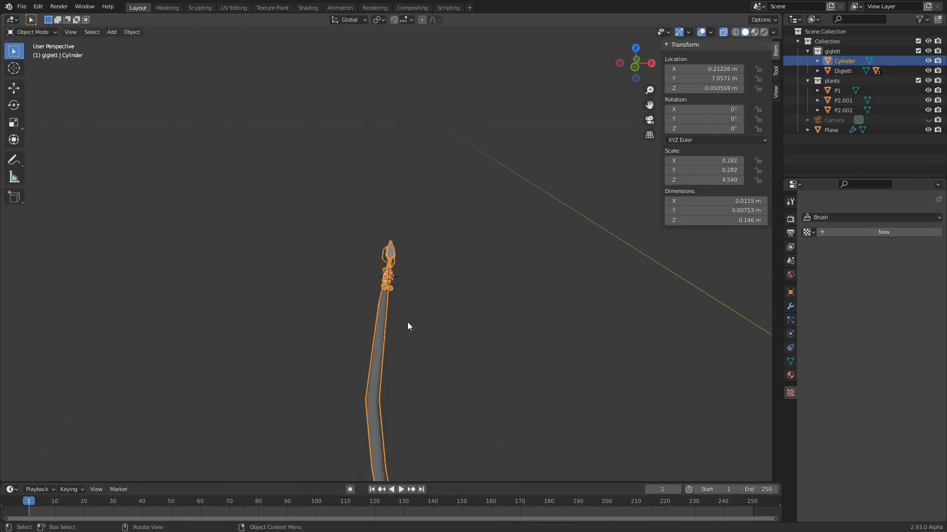
Duplicate the P1 plant twice, rotating the copies about Z and scaling the second one
click(165, 307)
key(shift+d)
key(r)
key(z)
key(shift+d)
key(s)
key(r)
key(z)
click(368, 284)
Position the P1 copies next to the flower stem and scale in the XY plane only
click(390, 323)
middle_drag(390, 323, 235, 372)
key(g)
drag(370, 199, 503, 429)
key(s)
key(shift+z)
click(533, 404)
click(556, 384)
middle_drag(542, 395, 356, 405)
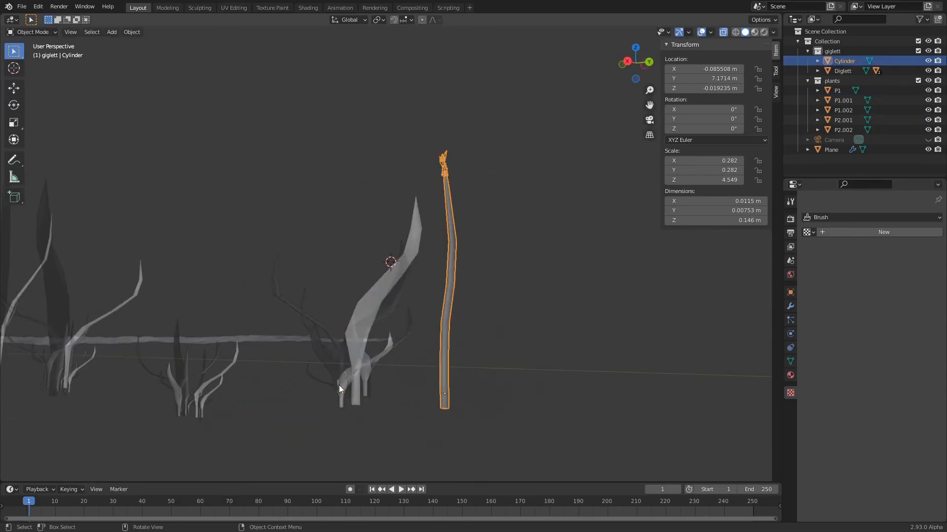
Reposition P1.002 beside the stem and delete part of its mesh in Edit Mode
click(356, 405)
key(g)
click(505, 419)
middle_drag(505, 419, 477, 414)
key(Tab)
key(x)
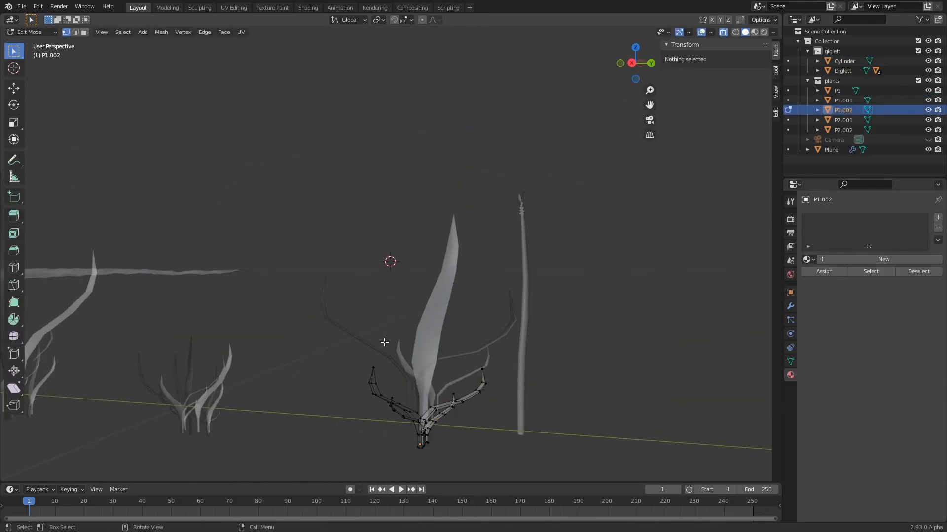
click(386, 342)
key(Tab)
Arrange the stem and P1 copies into one clump using the top view, and join them into the Cylinder object
click(524, 345)
key(g)
key(g)
middle_drag(425, 380, 474, 410)
key(KP_7)
key(g)
click(488, 271)
key(g)
click(546, 209)
shift+click(447, 345)
key(ctrl+j)
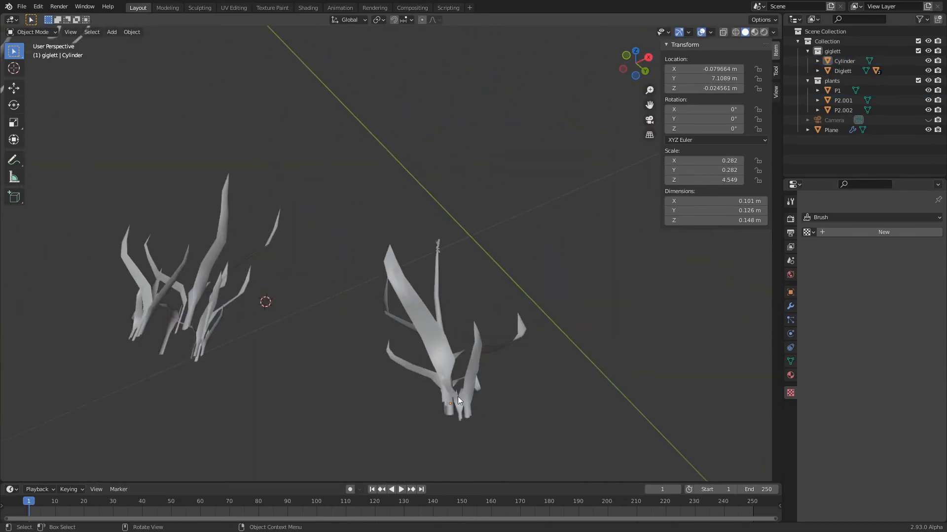
Turn on X-ray and scale box-selected vertices at the joined plant's base along Z
key(Tab)
key(e)
click(723, 32)
middle_drag(591, 345, 503, 362)
drag(503, 362, 542, 382)
key(s)
key(z)
click(542, 394)
key(Tab)
Grow the vertex selection on the joined plant five times and scale it along Z
middle_drag(522, 390, 380, 256)
key(Tab)
key(ctrl+KP_Add)
key(ctrl+KP_Add)
key(ctrl+KP_Add)
key(ctrl+KP_Add)
key(ctrl+KP_Add)
key(s)
key(z)
click(512, 210)
key(Tab)
middle_drag(513, 211, 353, 241)
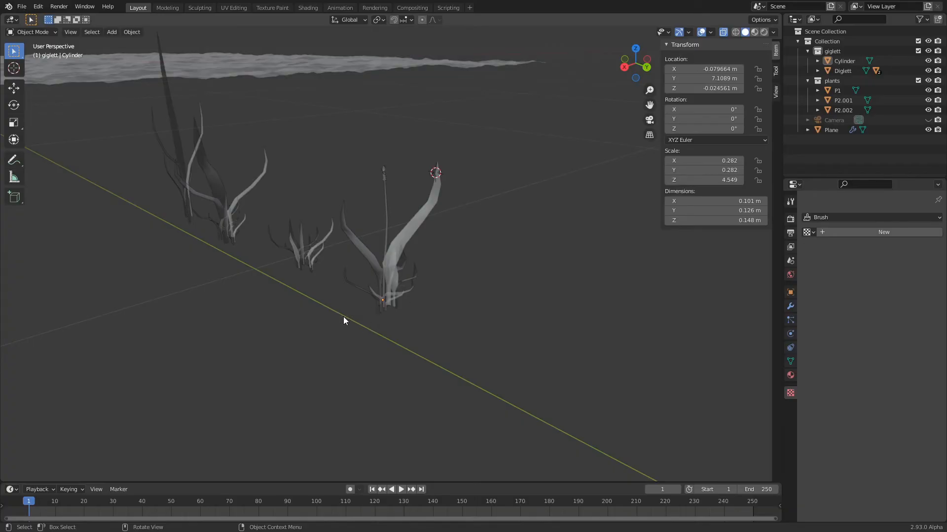
Save the Diglet.blend file
click(22, 7)
click(34, 72)
middle_drag(236, 256, 291, 277)
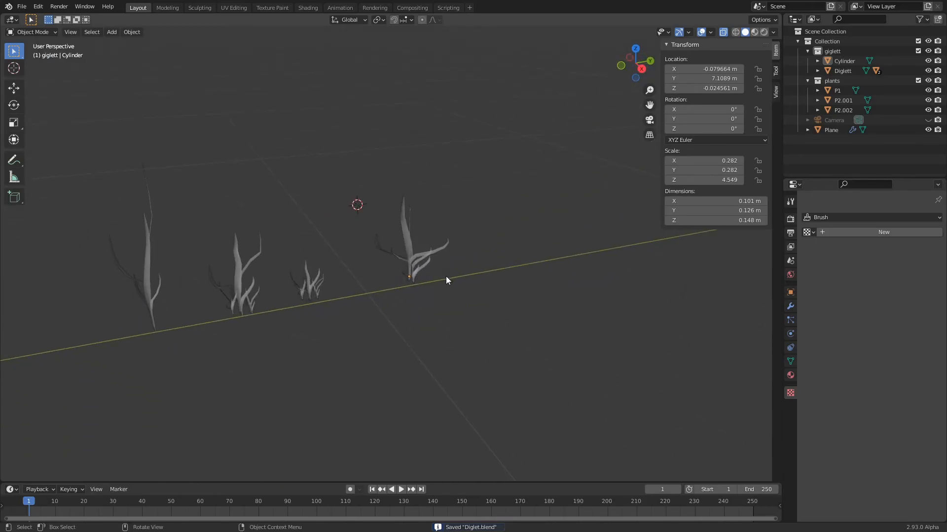
middle_drag(412, 283, 434, 276)
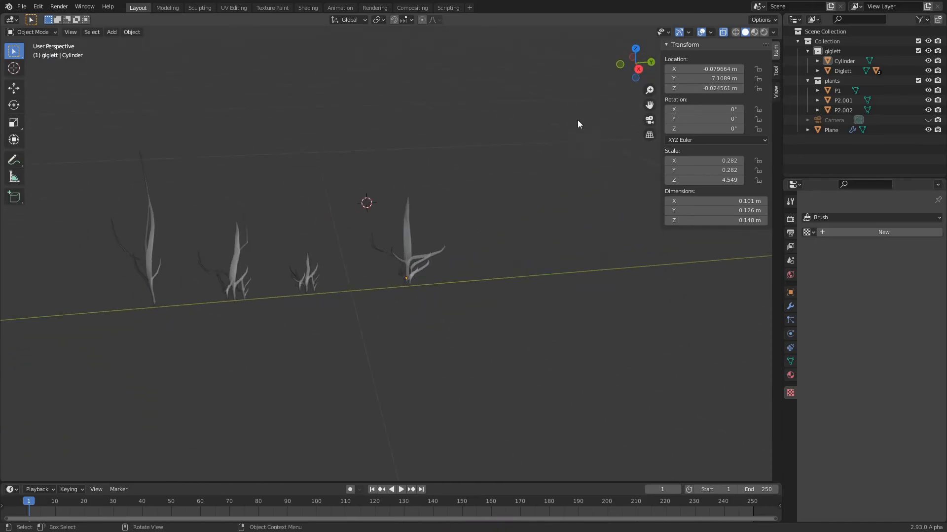
middle_drag(473, 207, 483, 278)
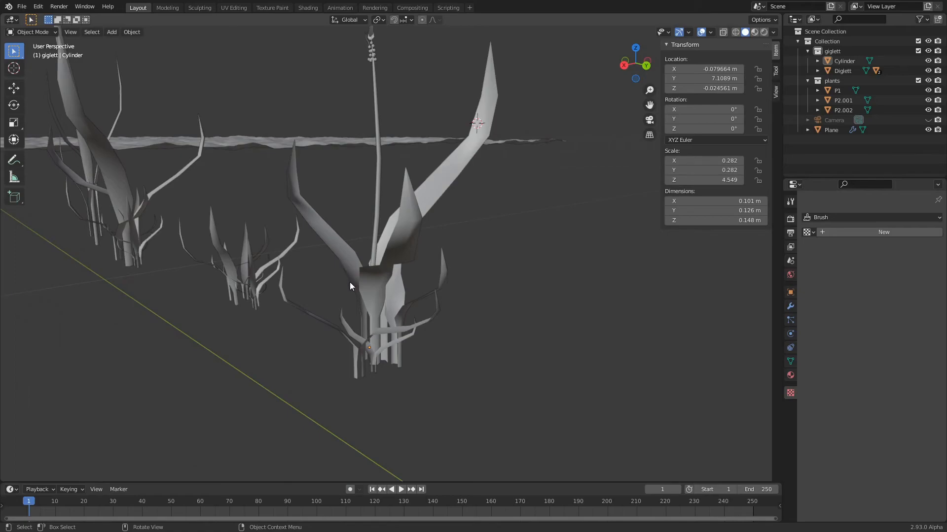
scroll(350, 290, down, 5)
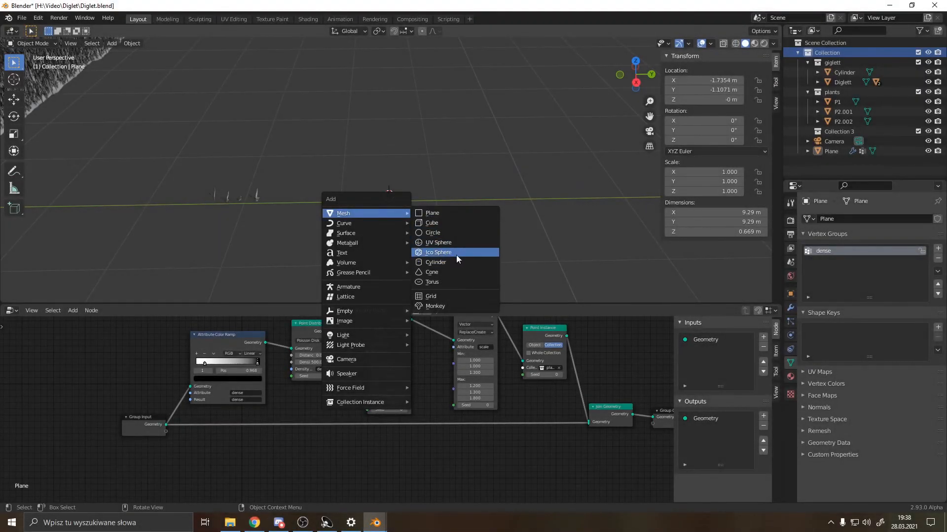
Add an ico sphere at the 3D cursor and scale it uniformly to 0.090
click(457, 255)
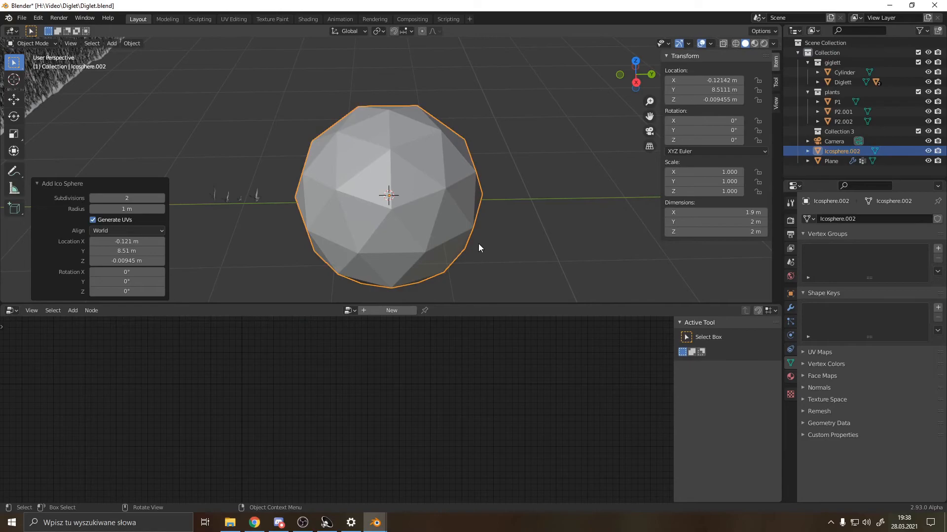
middle_drag(478, 247, 487, 222)
key(s)
click(410, 244)
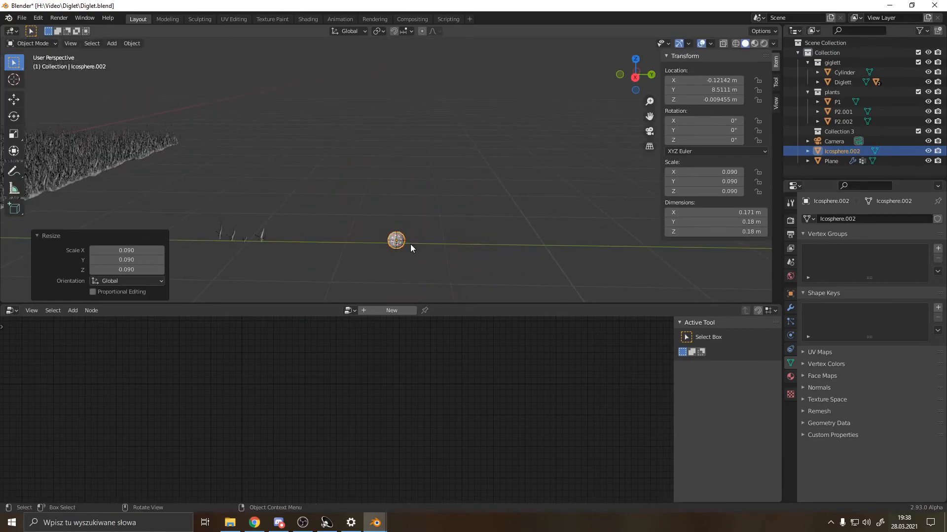
middle_drag(453, 260, 446, 164)
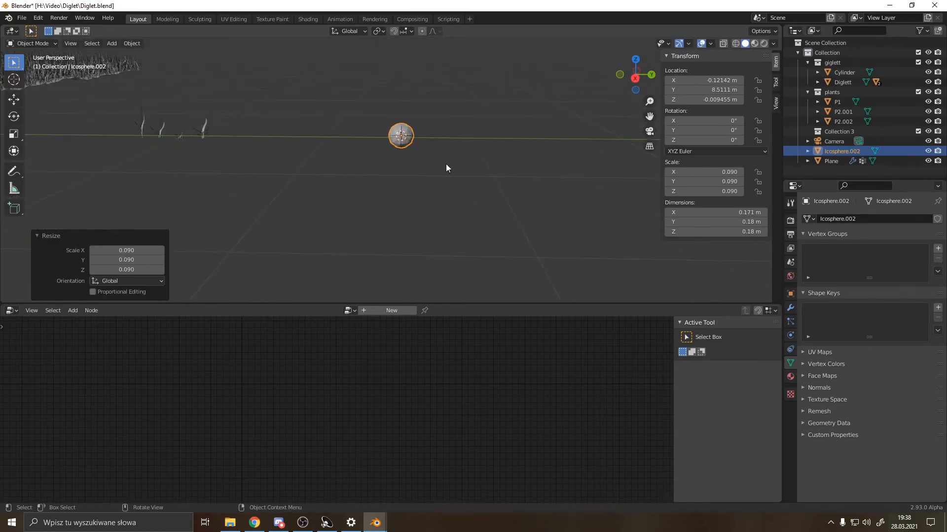
Flatten the ico sphere by scaling it along Z by about 0.573
key(KP_Decimal)
key(s)
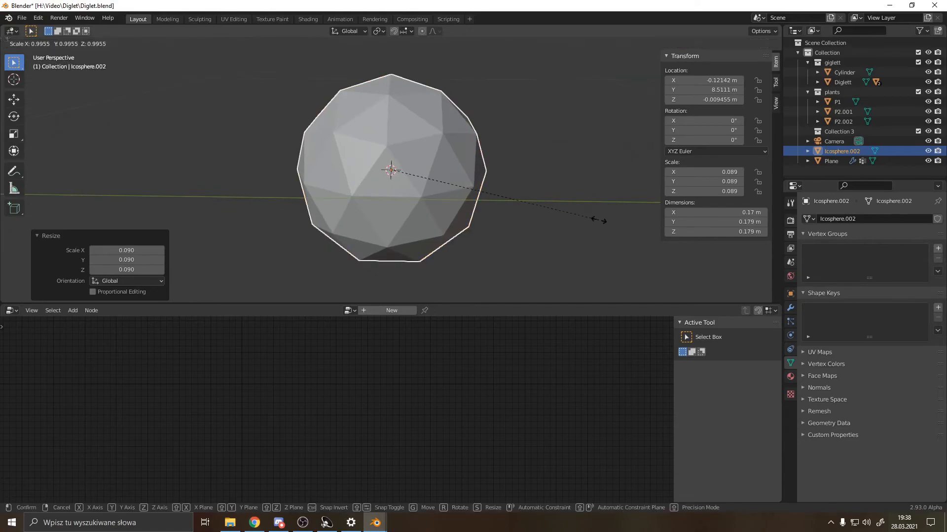
key(z)
click(508, 212)
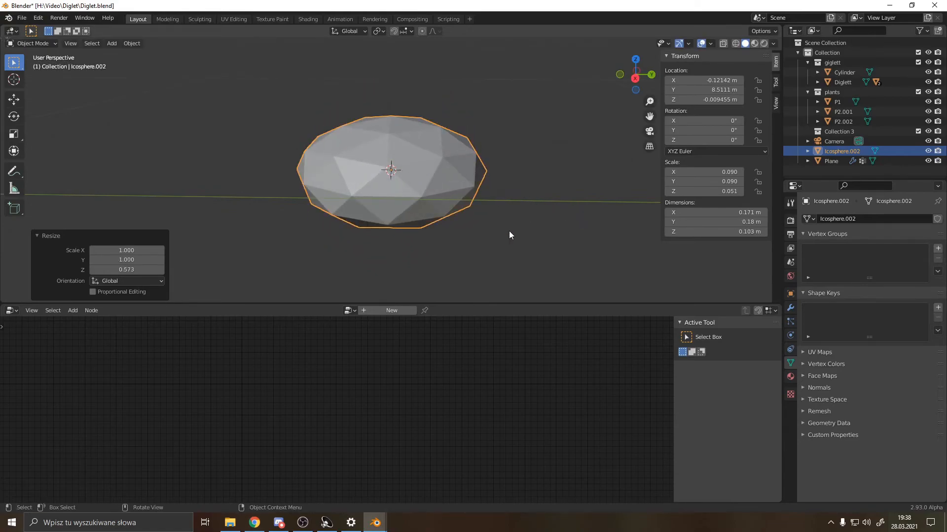
middle_drag(502, 204, 503, 216)
Raise the ico sphere's lower vertices along Z in Edit Mode
key(Tab)
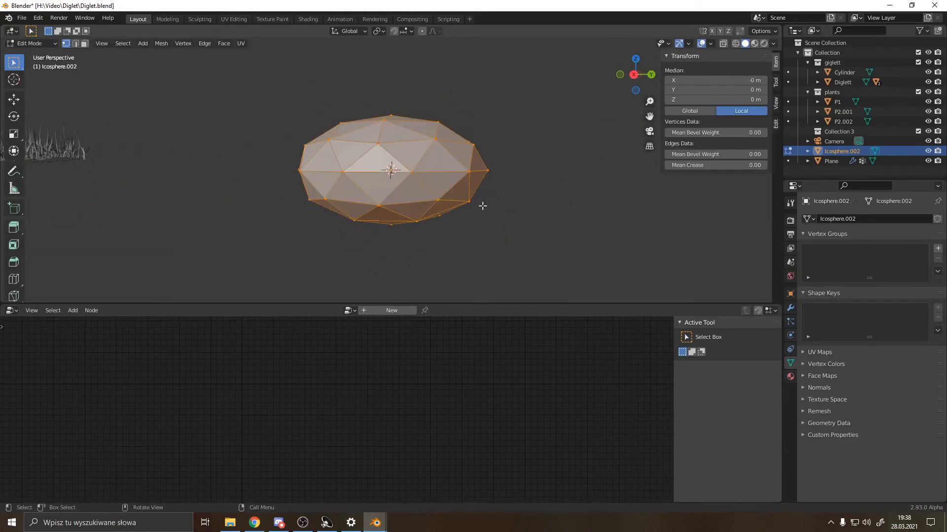
drag(281, 183, 509, 238)
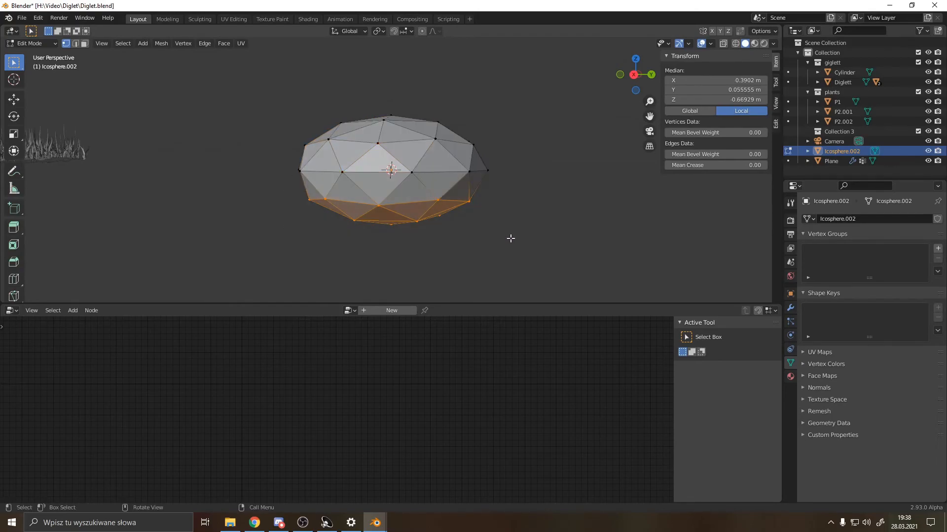
key(g)
key(z)
click(474, 227)
Move a group of bottom vertices on the ico sphere up along Z by about 0.011 m
drag(321, 198, 419, 241)
key(g)
key(z)
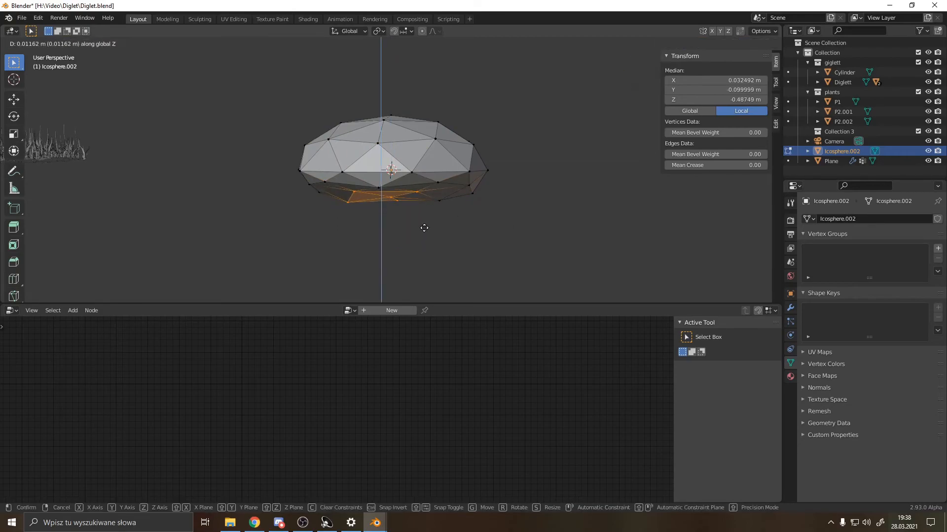
click(424, 227)
middle_drag(429, 224, 409, 128)
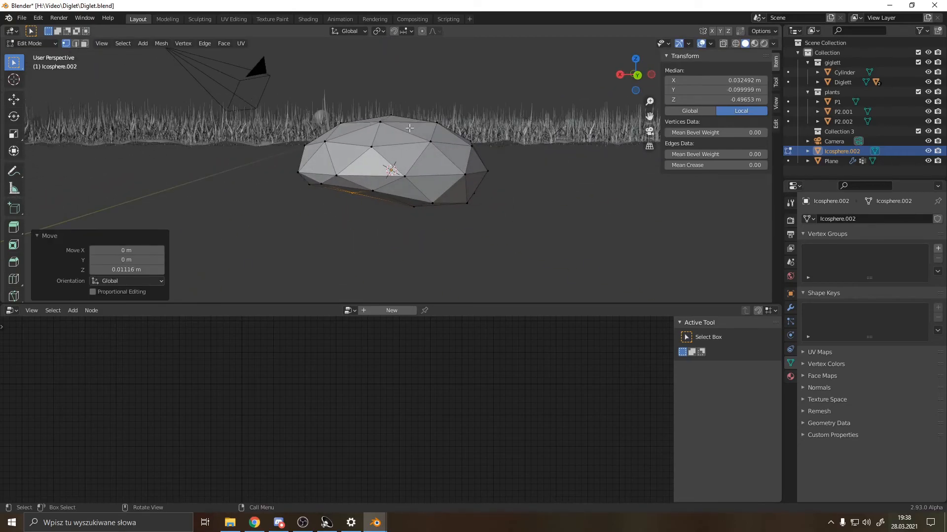
Move individual vertices on the ico sphere's side and top to make its shape irregular
click(430, 142)
key(g)
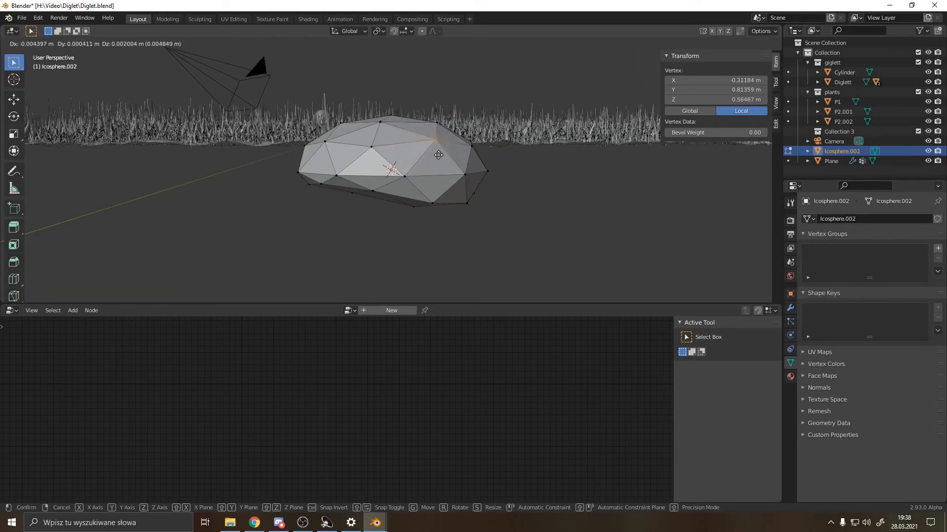
click(433, 159)
middle_drag(432, 159, 433, 167)
drag(409, 179, 409, 177)
key(g)
click(417, 170)
middle_drag(416, 170, 372, 133)
click(341, 126)
key(g)
click(385, 157)
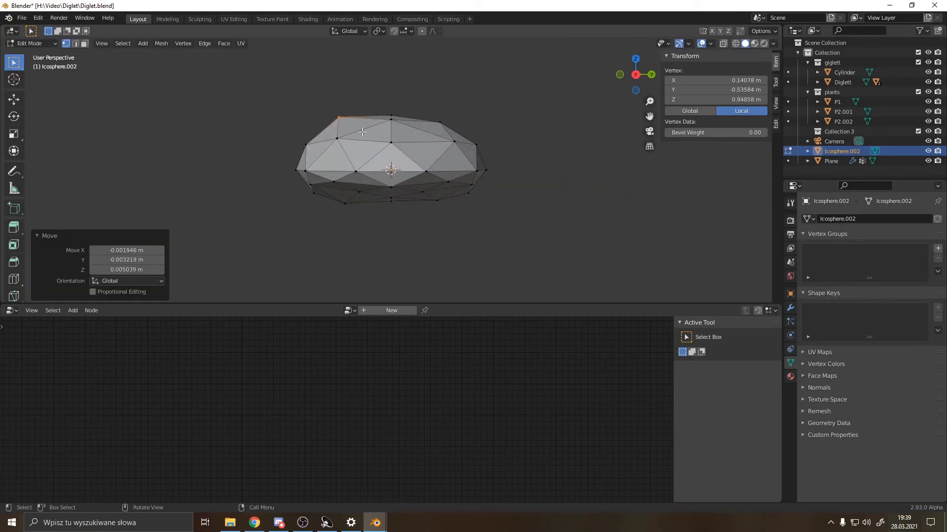
Add a Displace modifier to the flattened ico sphere
scroll(363, 136, down, 3)
scroll(391, 142, up, 2)
middle_drag(391, 142, 436, 200)
scroll(437, 203, up, 3)
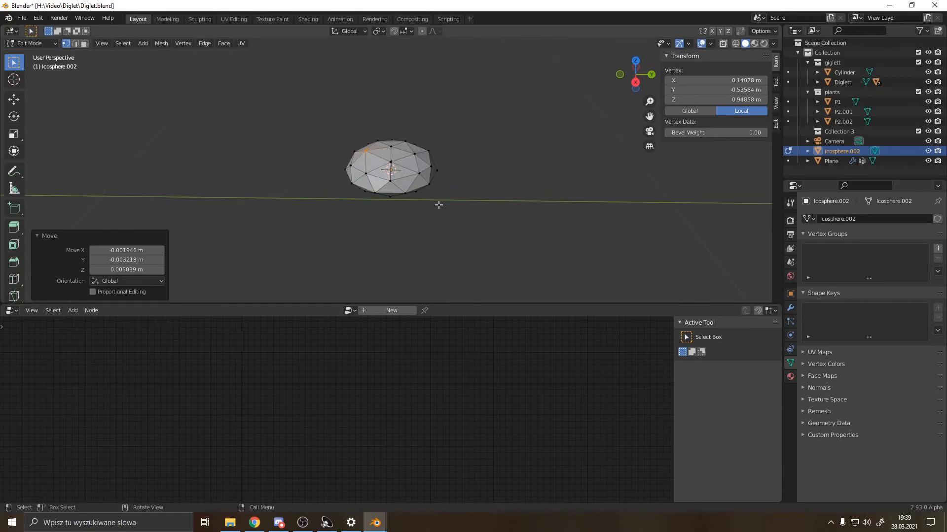
click(789, 308)
click(815, 220)
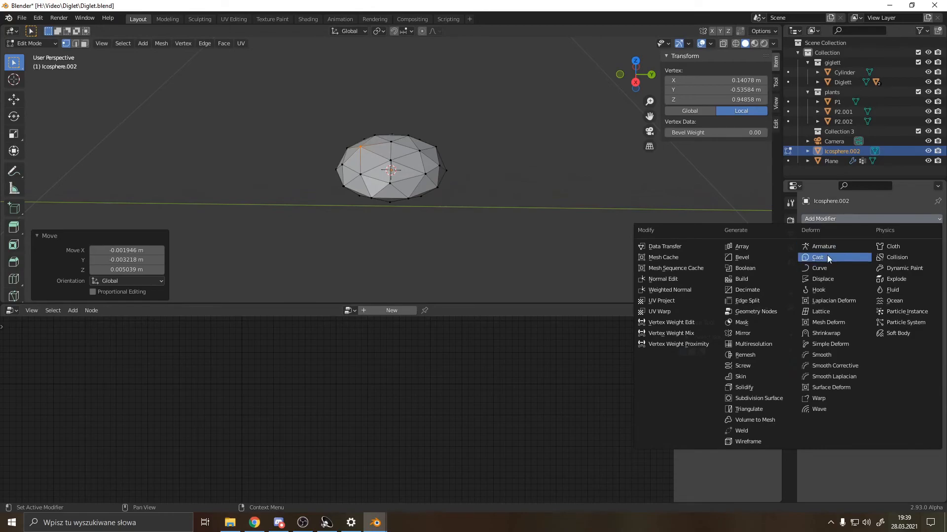
click(821, 279)
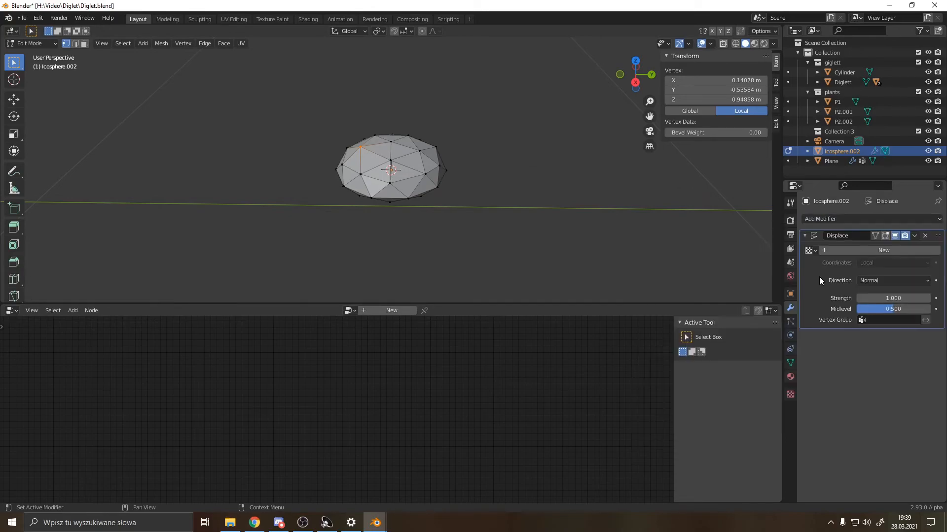
Create a new texture for the ico sphere's Displace modifier and set its type to Clouds
click(862, 250)
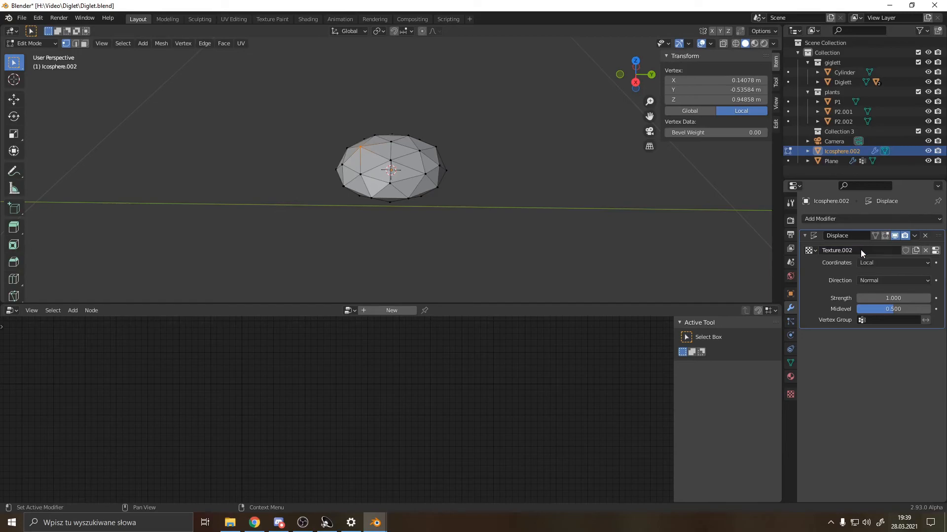
click(786, 394)
key(Tab)
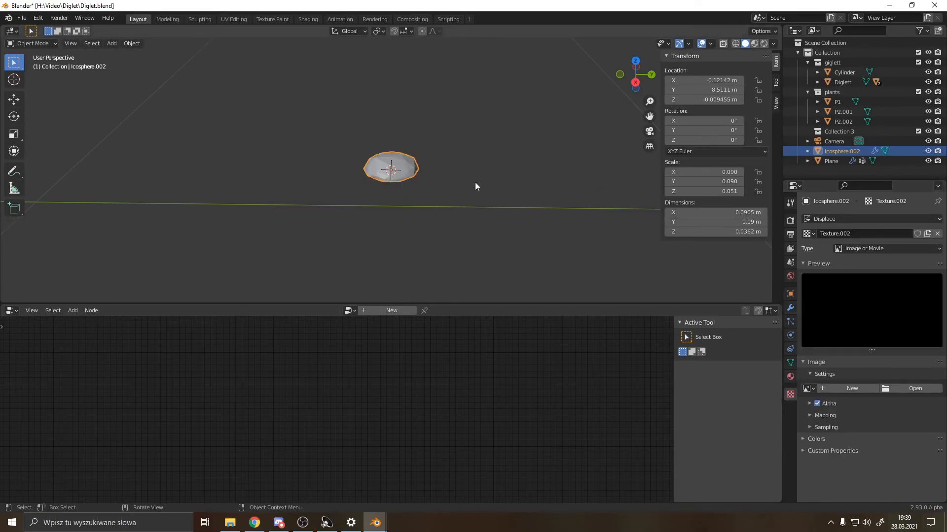
scroll(415, 191, up, 3)
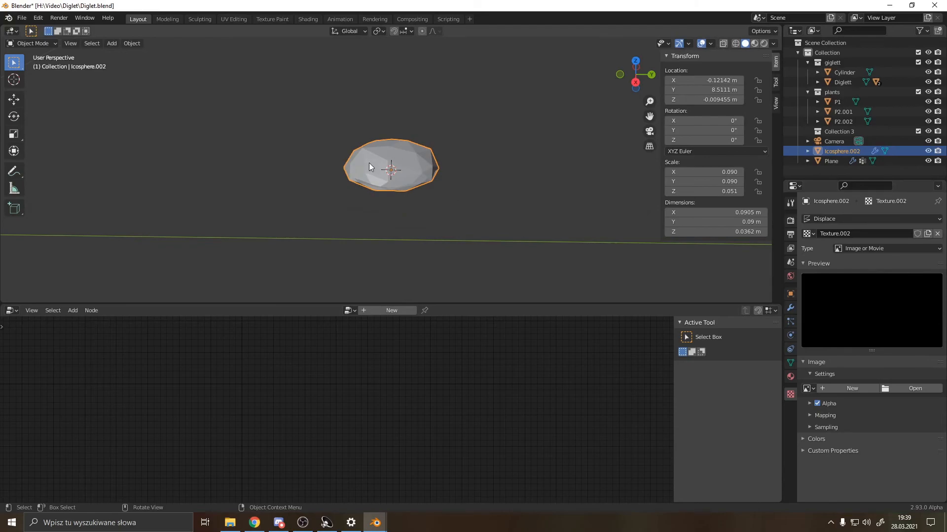
click(890, 249)
click(866, 280)
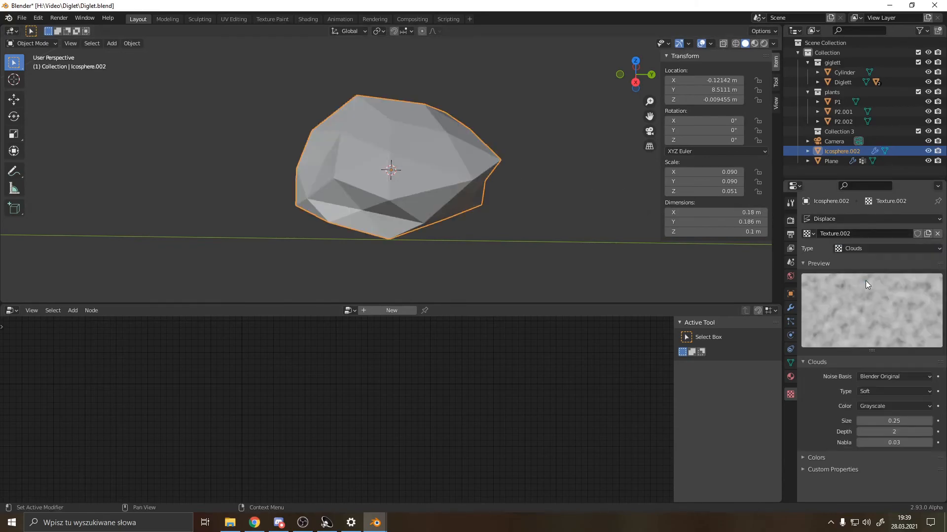
Shade the displaced ico sphere smooth and enable Auto Smooth with a 45° angle
middle_drag(486, 237, 435, 191)
right_click(415, 168)
click(407, 167)
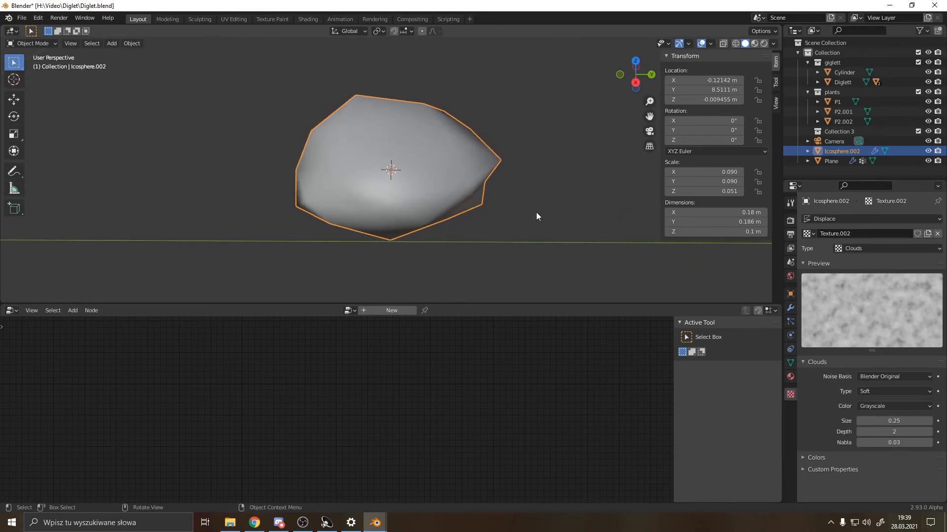
click(790, 363)
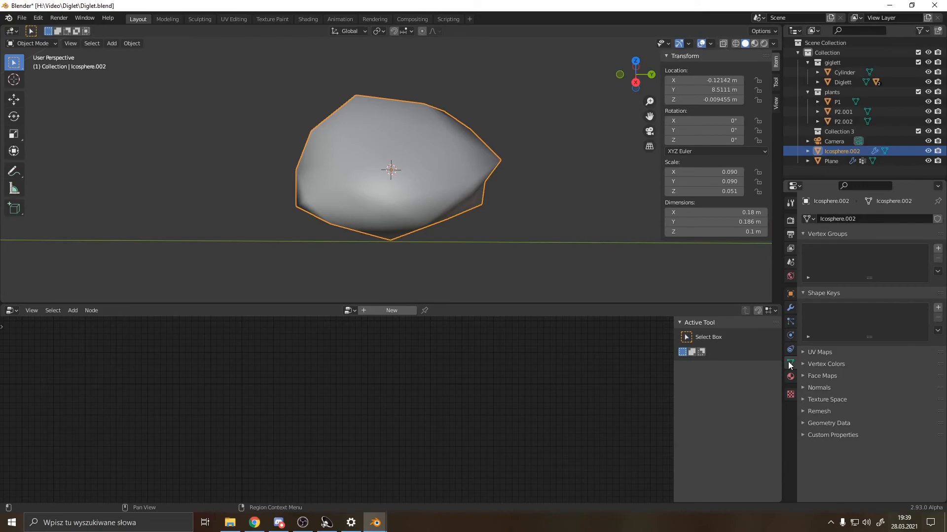
click(802, 388)
click(858, 402)
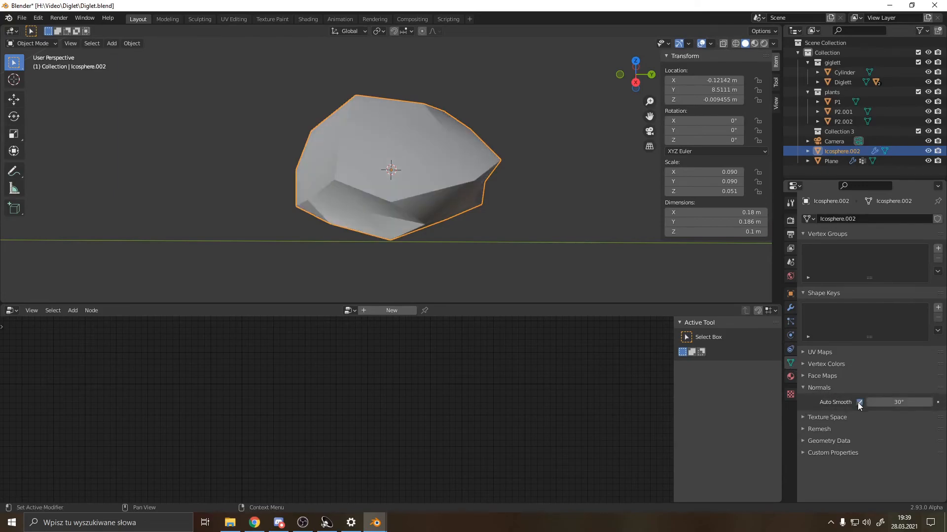
scroll(448, 224, down, 4)
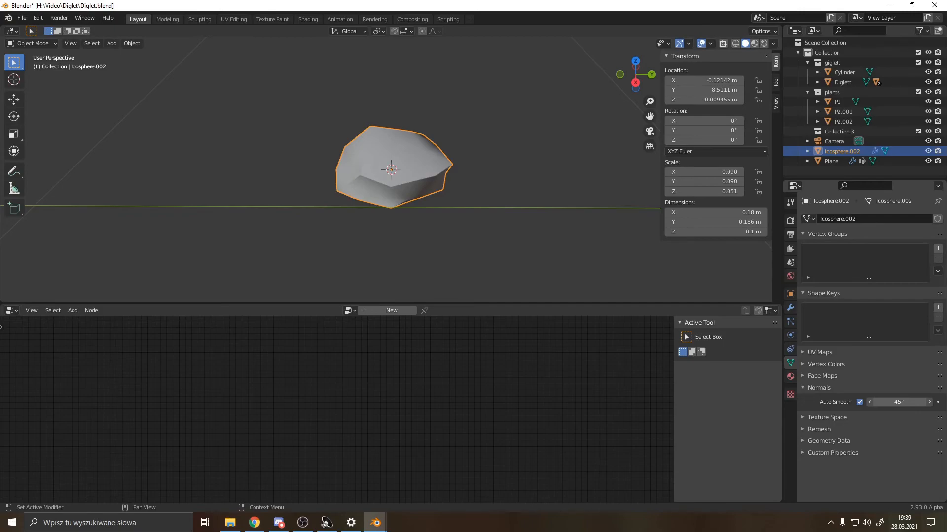
scroll(389, 220, up, 2)
middle_drag(389, 220, 325, 157)
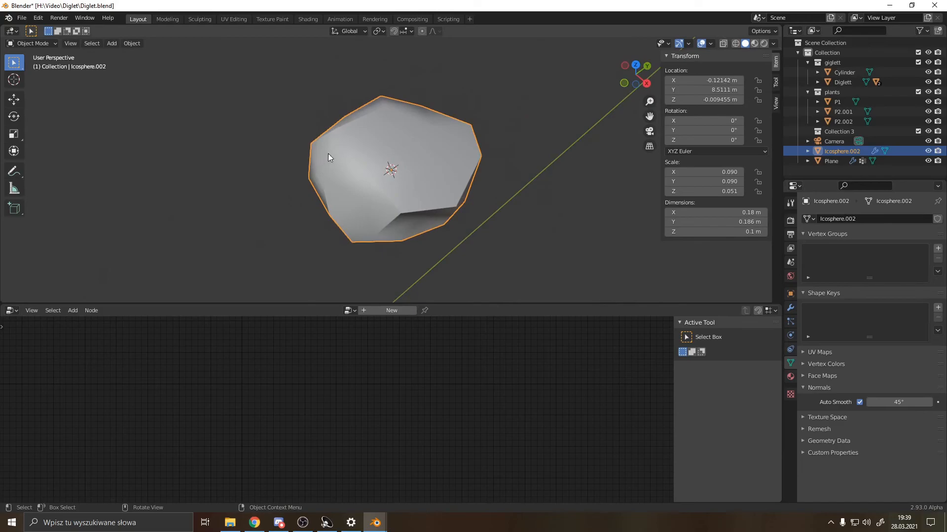
middle_drag(436, 146, 447, 180)
middle_drag(400, 162, 391, 180)
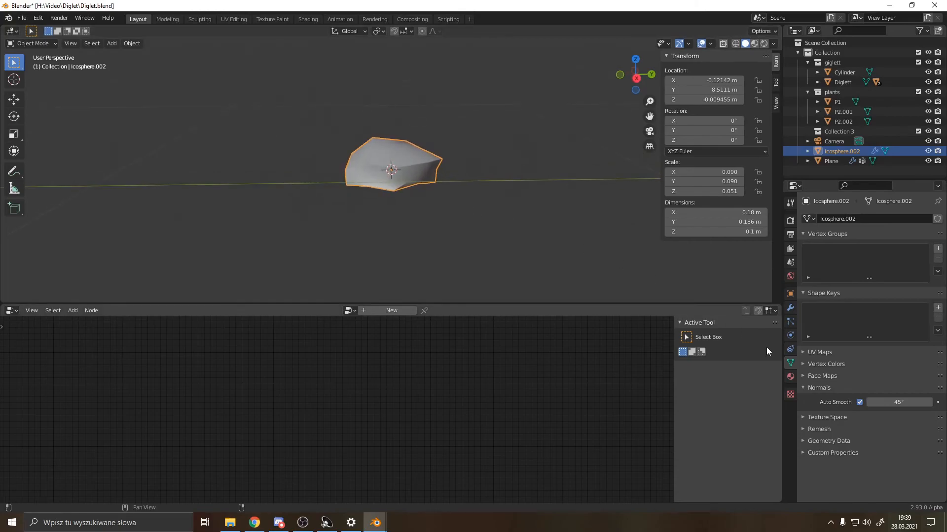
Set the Clouds texture's size to 0.33 and its depth to 3
click(790, 394)
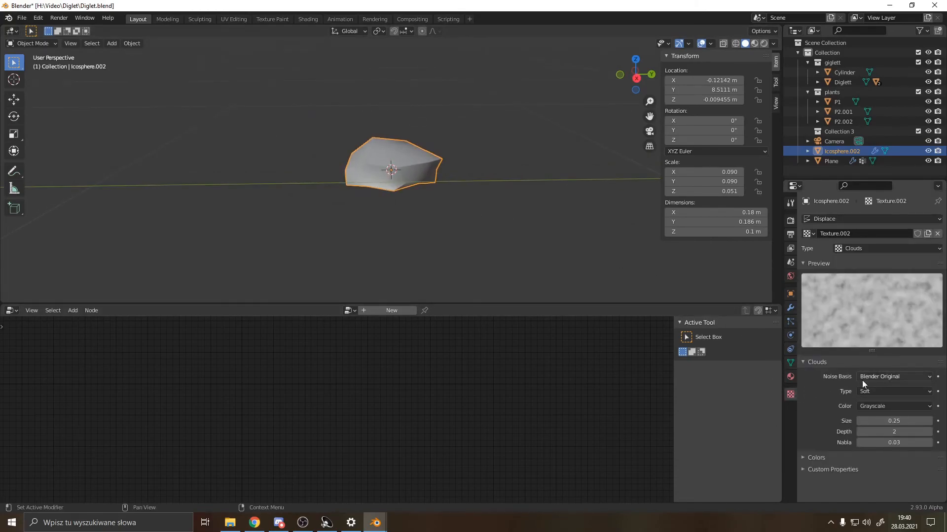
drag(879, 422, 913, 421)
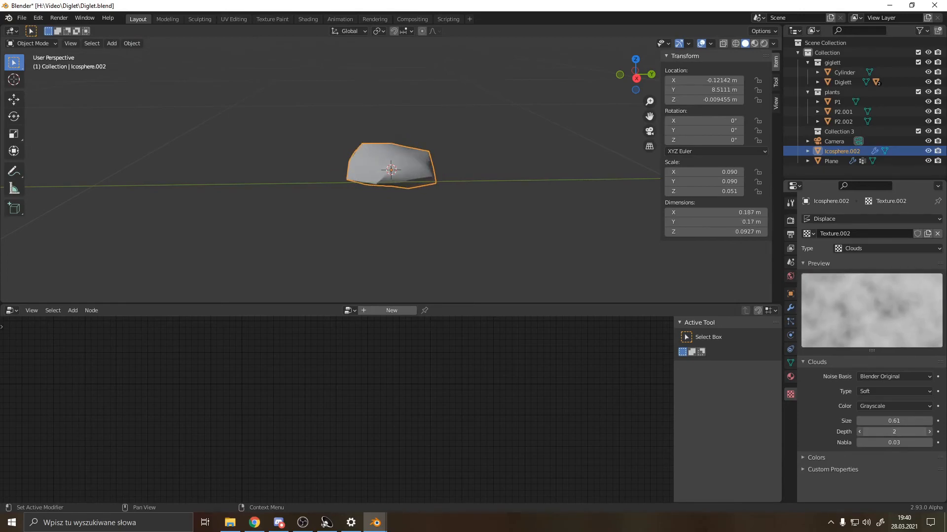
drag(880, 421, 851, 421)
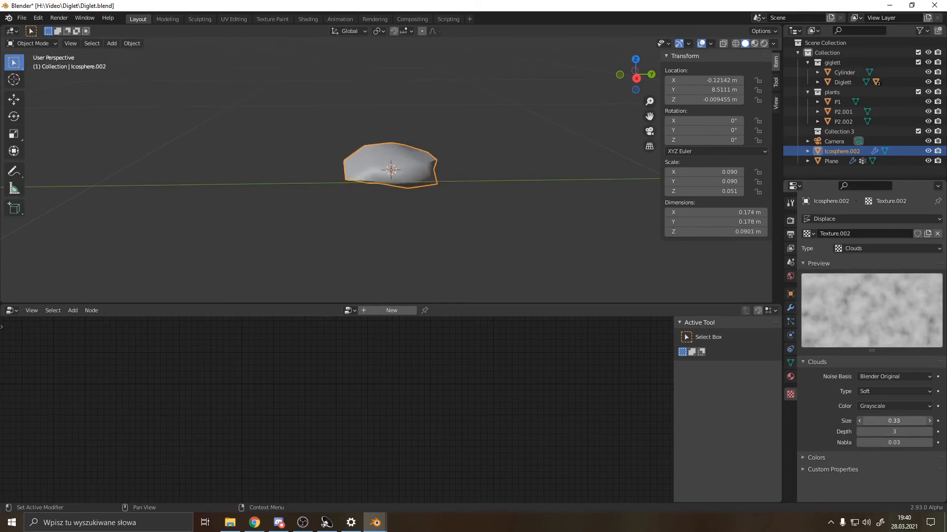
Scale up the whole ico sphere mesh in Edit Mode, then return to Object Mode
key(Tab)
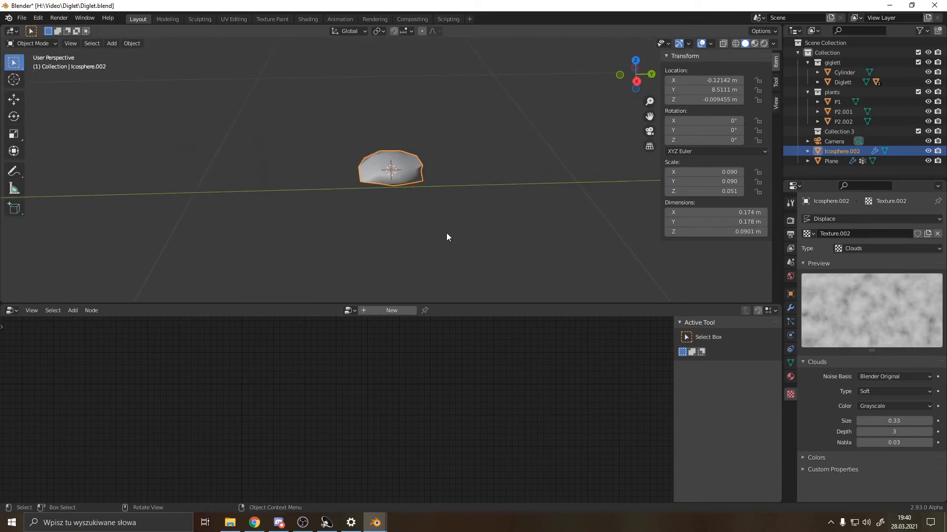
key(a)
key(s)
click(503, 207)
middle_drag(503, 207, 393, 170)
key(Tab)
middle_drag(400, 203, 452, 185)
scroll(443, 186, down, 4)
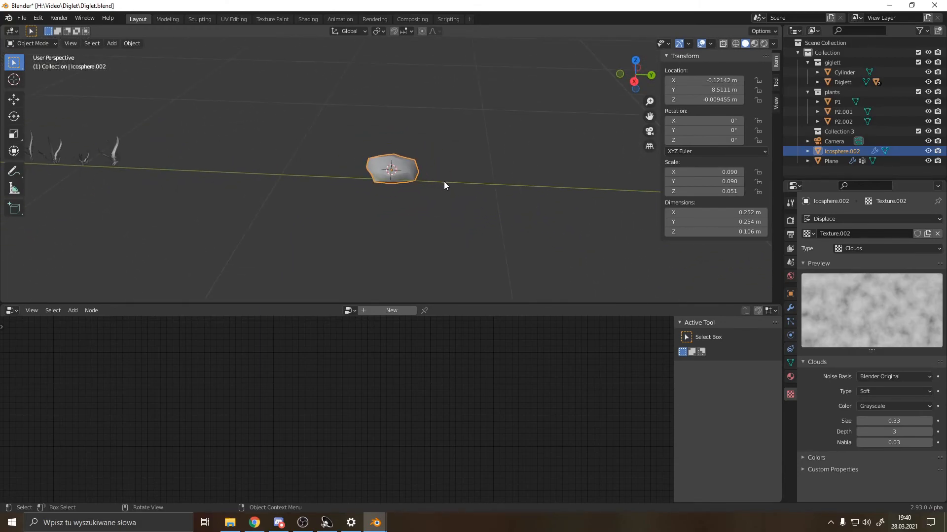
Set the Displace modifier's texture coordinates to Global
click(790, 308)
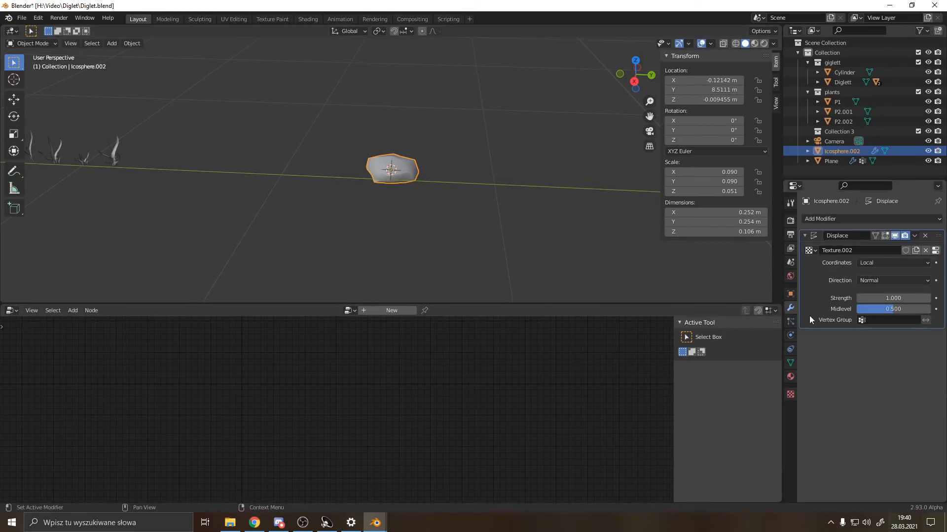
click(871, 263)
click(873, 287)
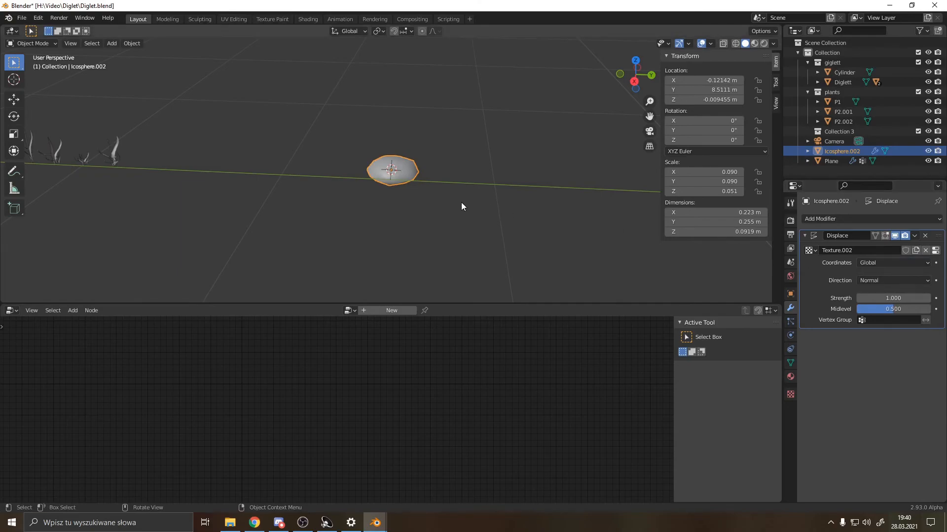
scroll(457, 206, up, 4)
middle_drag(458, 201, 427, 184)
scroll(383, 178, up, 3)
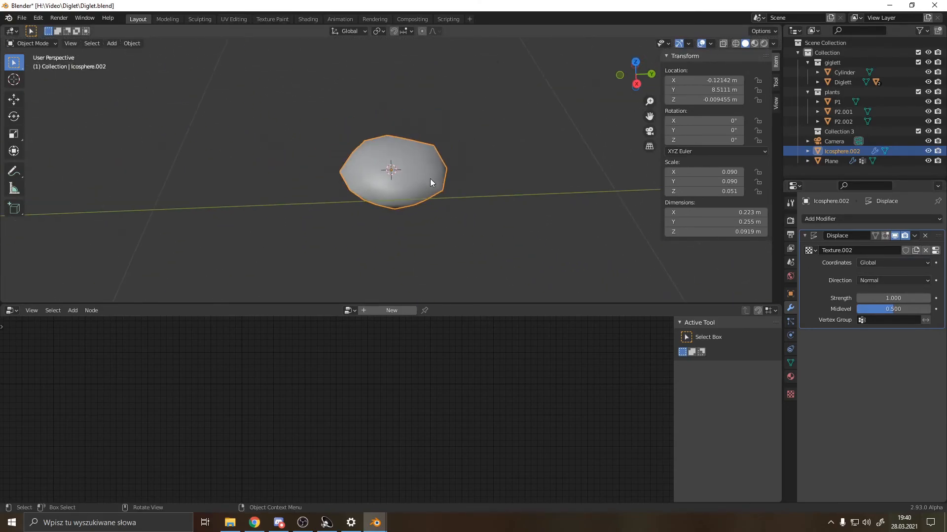
scroll(432, 181, up, 1)
Duplicate the rock three times and spread the copies around the original so each takes a different shape
key(shift+d)
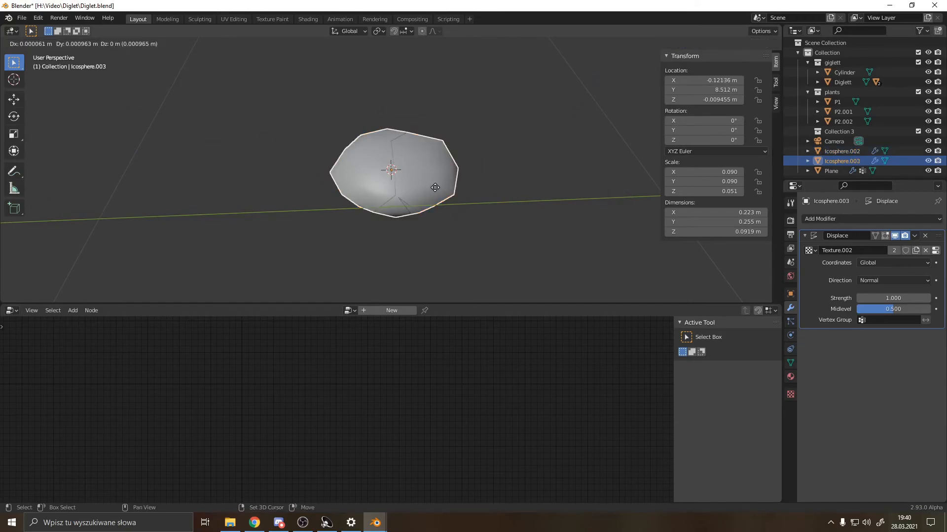
click(626, 192)
middle_drag(625, 195, 470, 203)
key(shift+d)
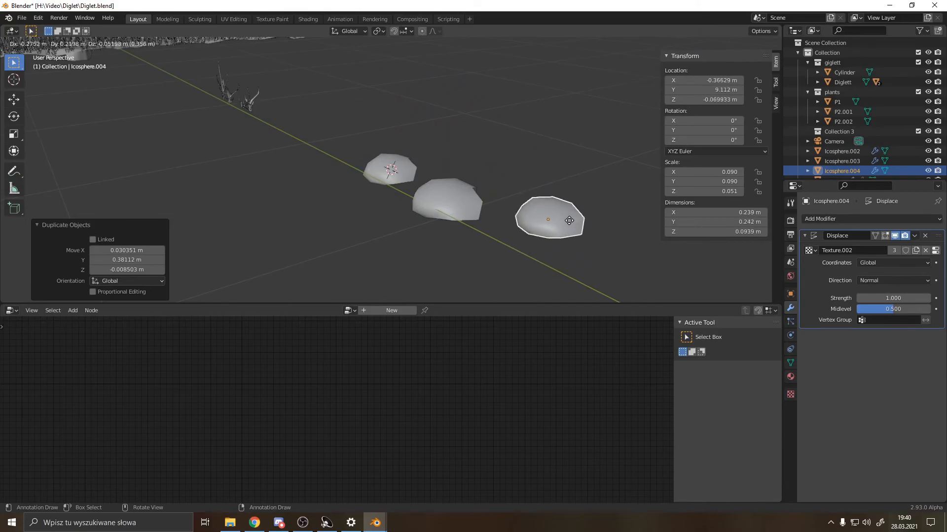
click(572, 207)
middle_drag(572, 207, 417, 208)
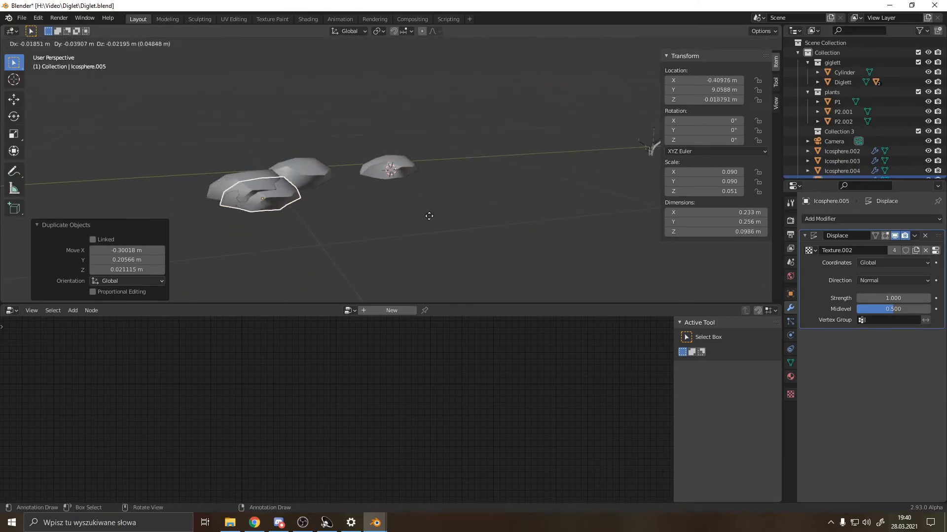
key(shift+d)
click(557, 216)
middle_drag(556, 215, 509, 232)
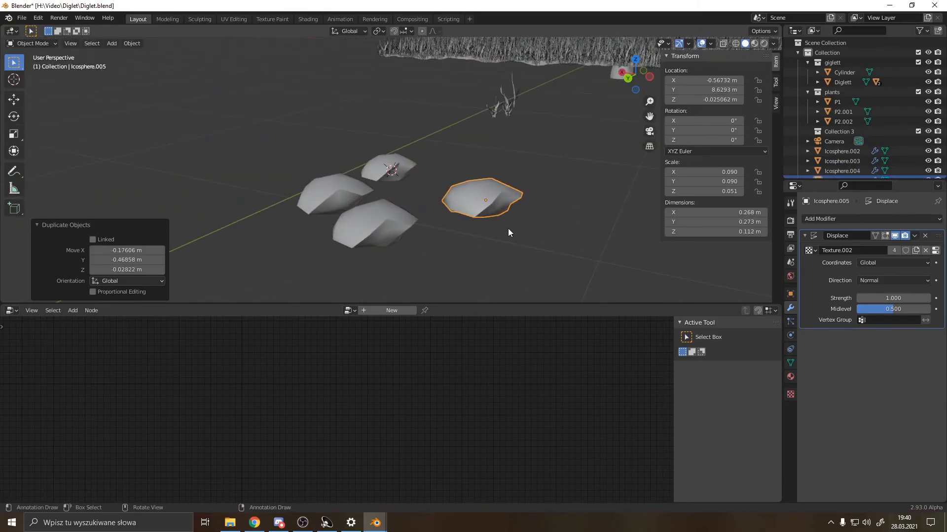
Rotate the newest rock copy about Z, then rotate the original rock about Z by about -223°
key(r)
key(z)
click(412, 227)
middle_drag(412, 227, 437, 200)
click(393, 172)
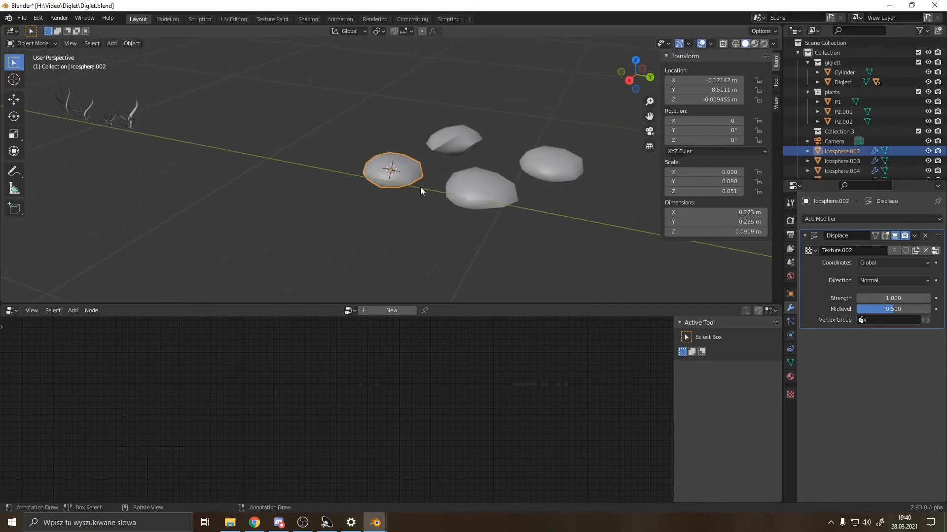
key(r)
key(z)
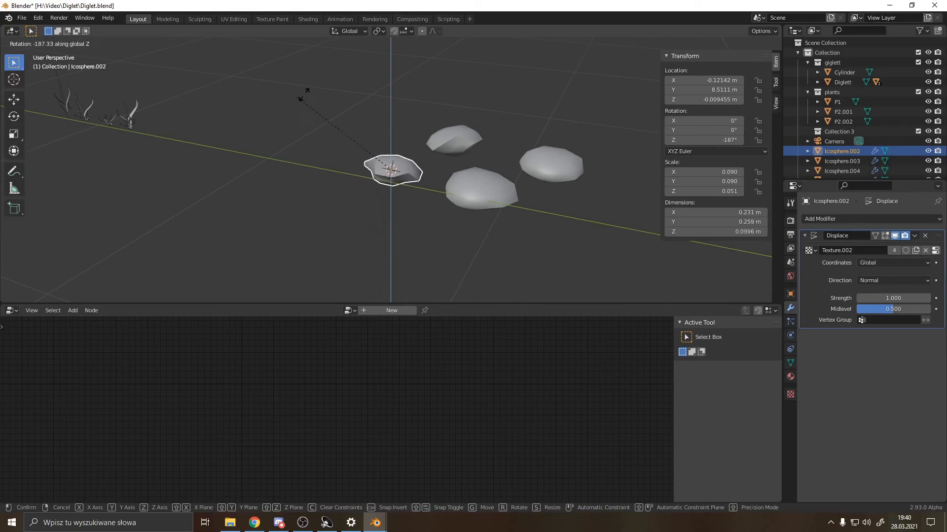
click(431, 170)
Duplicate the front rock to the original's other side and set the copy's Displace strength to 5.000 and midlevel to 0.428
click(493, 194)
key(shift+d)
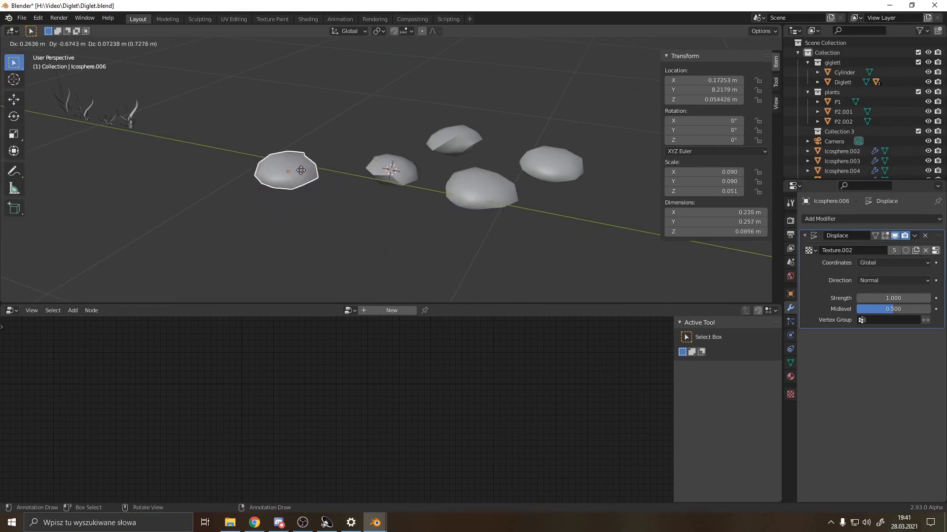
click(302, 166)
middle_drag(302, 166, 394, 175)
drag(893, 298, 912, 298)
middle_drag(541, 214, 448, 234)
scroll(448, 216, up, 3)
Set the Displace strength to 4.200 on the original rock and 4.400 on Icosphere.003
click(415, 175)
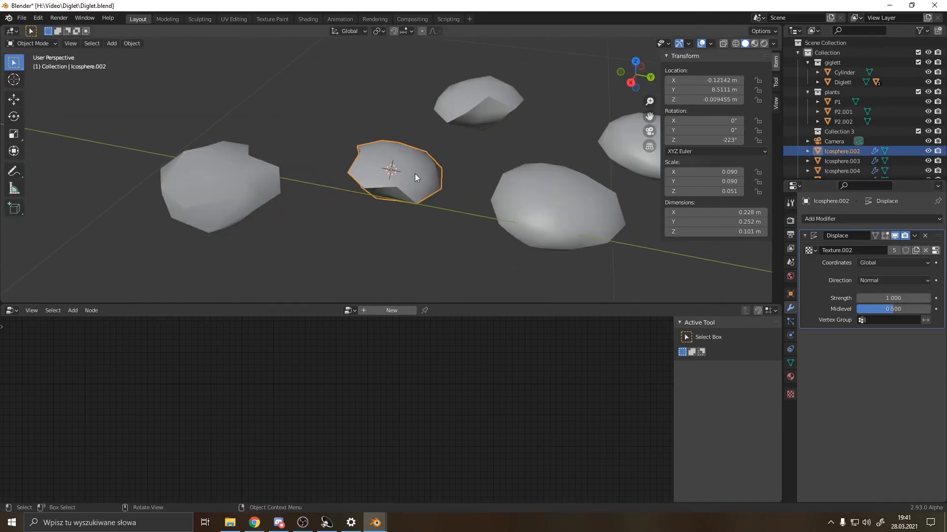
mouse_move(893, 299)
mouse_down()
mouse_move(912, 298)
mouse_move(899, 298)
mouse_up()
click(611, 229)
middle_drag(592, 212, 482, 212)
scroll(498, 218, down, 3)
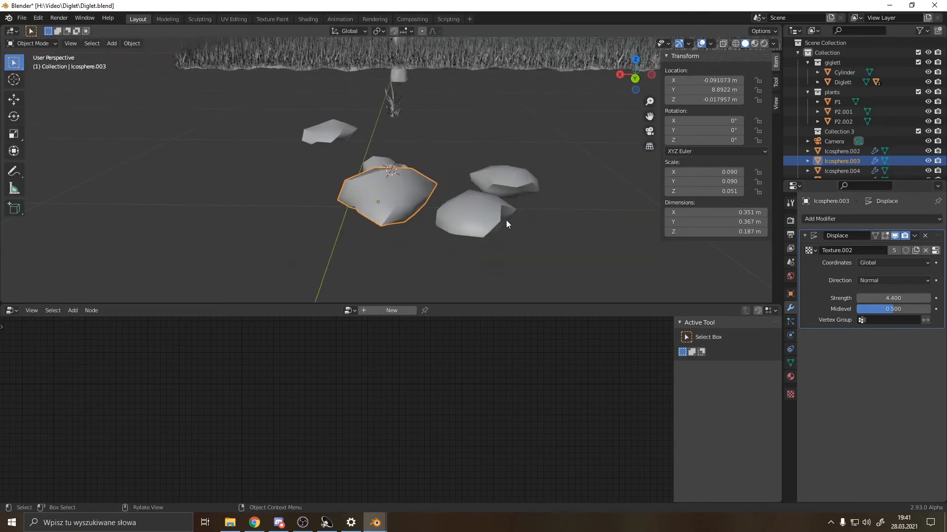
Set the Displace strength to 3.700 on Icosphere.004 and 1.600 on the rotated rock copy
click(495, 217)
drag(882, 298, 905, 297)
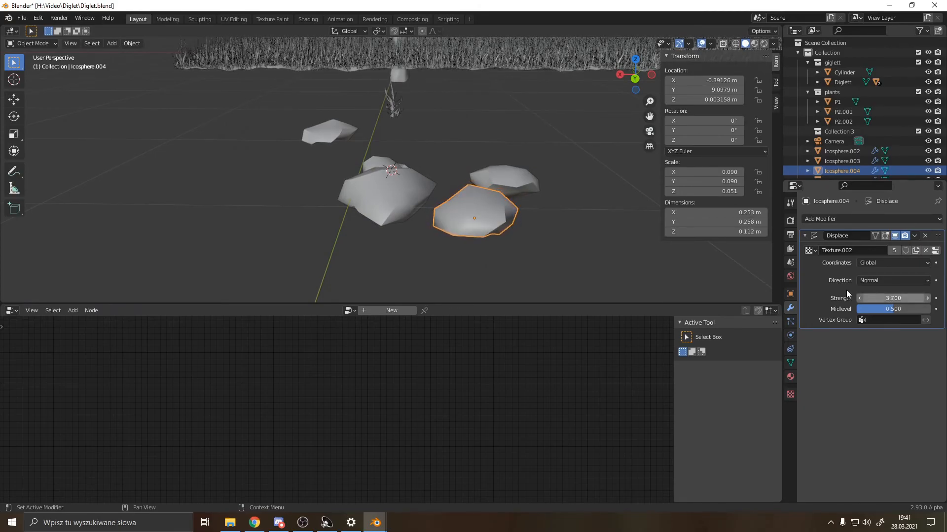
middle_drag(525, 192, 482, 202)
click(489, 221)
drag(888, 298, 896, 298)
middle_drag(473, 221, 600, 233)
Stretch Icosphere.003 along Z to a scale of 0.071, then scale the original rock along Z
click(481, 197)
key(s)
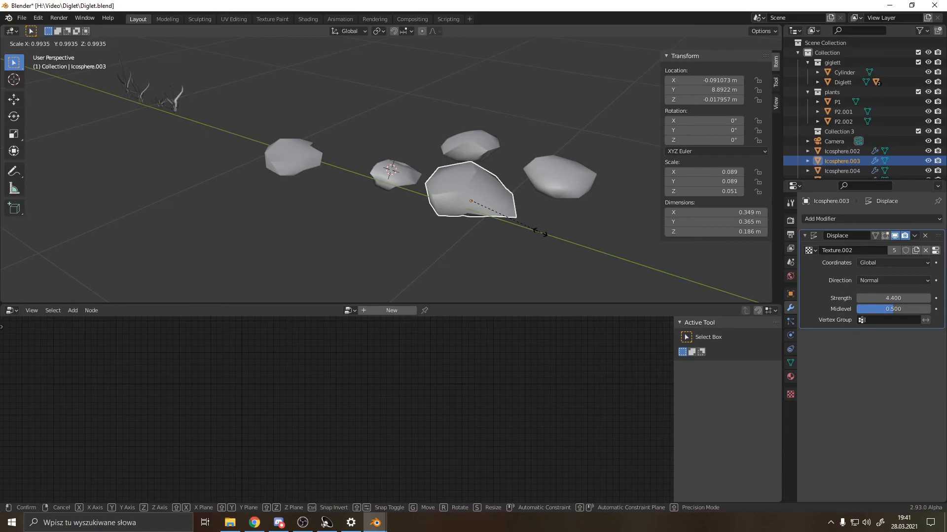
click(566, 236)
click(397, 181)
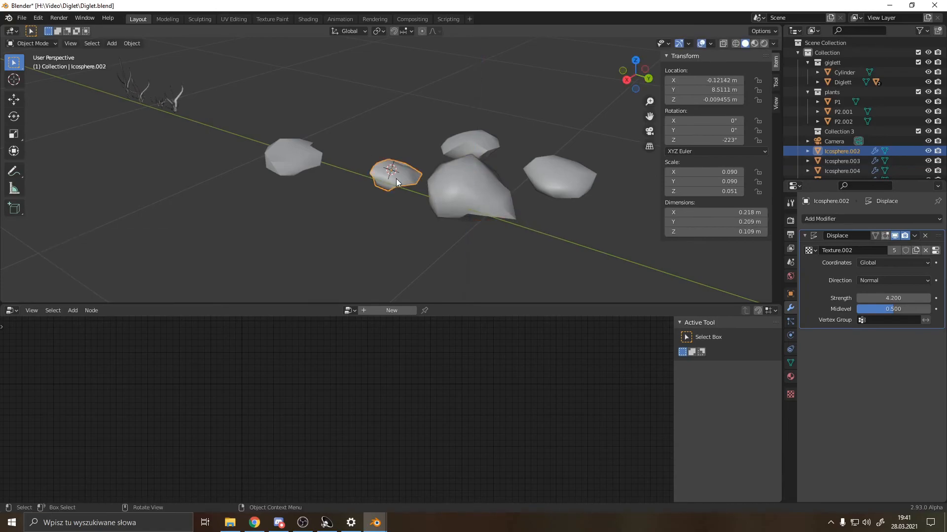
key(s)
key(z)
click(400, 185)
Scale Icosphere.006 and Icosphere.004 along Z to vary the heights of the rocks
click(292, 152)
key(s)
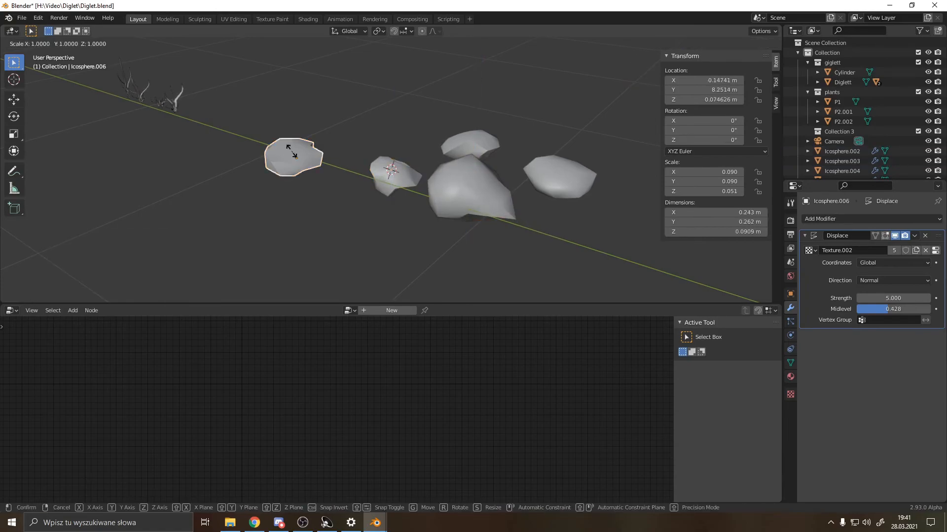
click(291, 150)
click(594, 192)
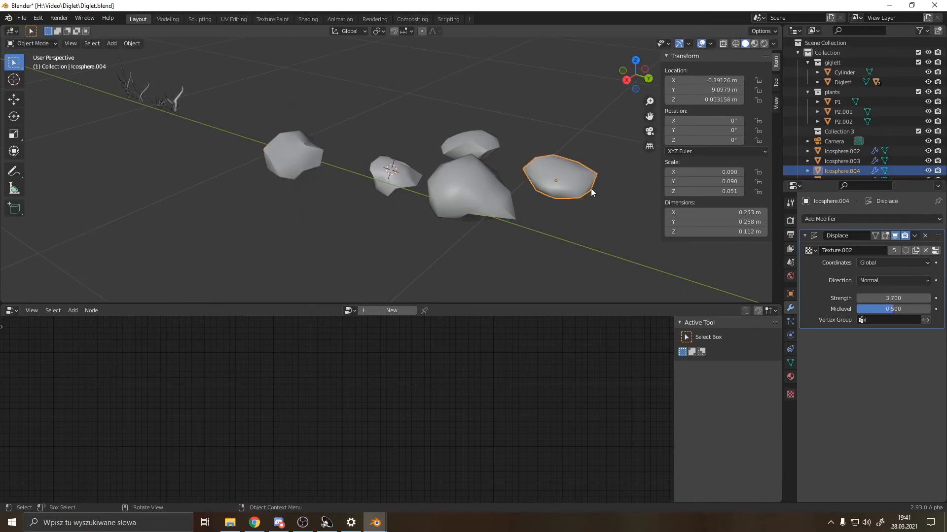
key(s)
key(z)
click(578, 169)
Duplicate four of the rocks together and place the copies beside the group along the Y axis
middle_drag(578, 169, 384, 148)
click(442, 137)
drag(365, 101, 513, 200)
key(shift+d)
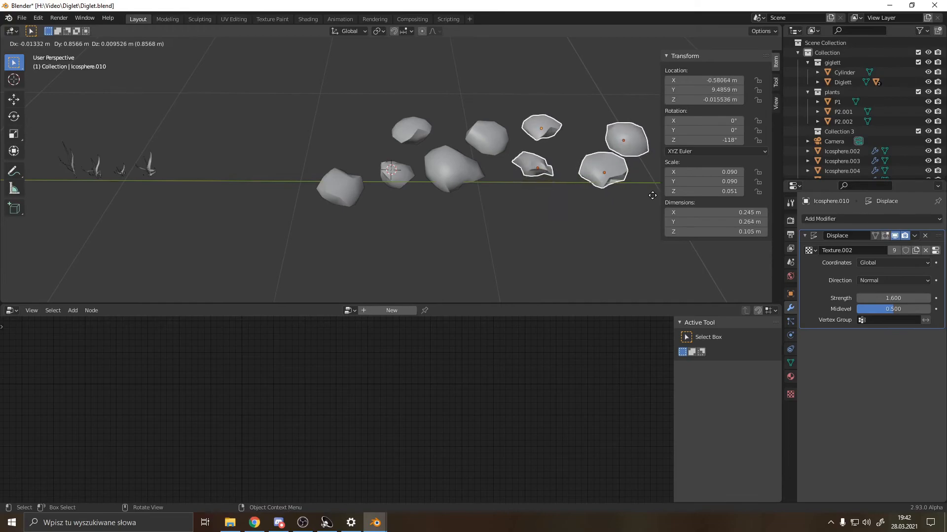
click(646, 223)
click(544, 244)
Select all the rocks and convert them from displaced objects to plain meshes with Visual Geometry to Mesh
drag(281, 88, 620, 230)
click(600, 207)
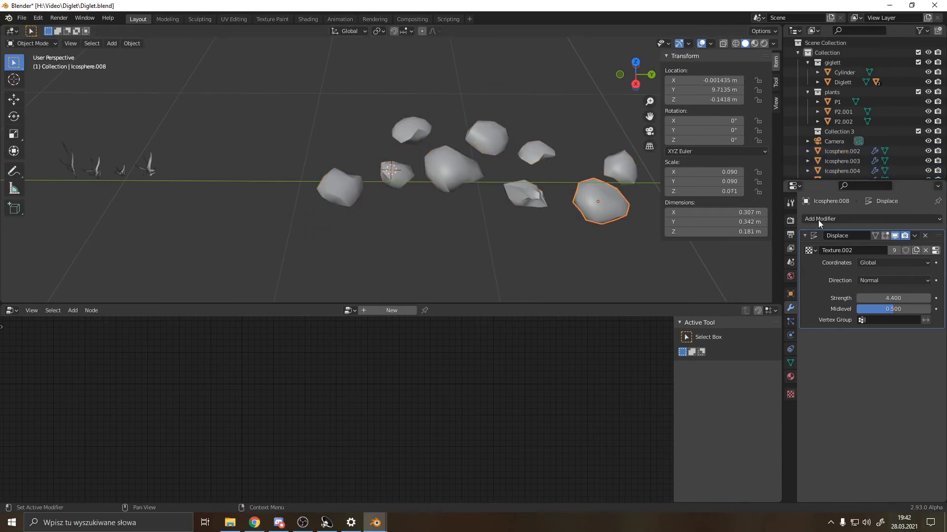
drag(289, 96, 617, 240)
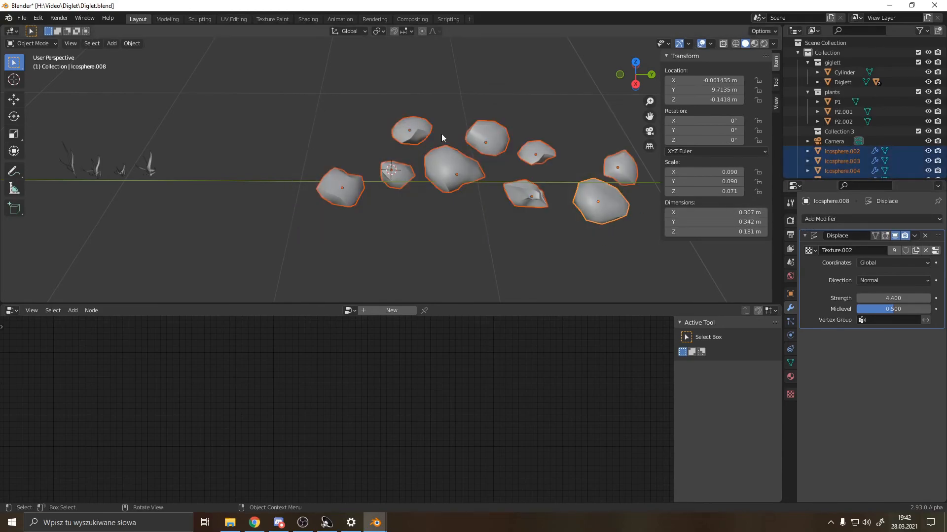
click(130, 43)
mouse_move(173, 94)
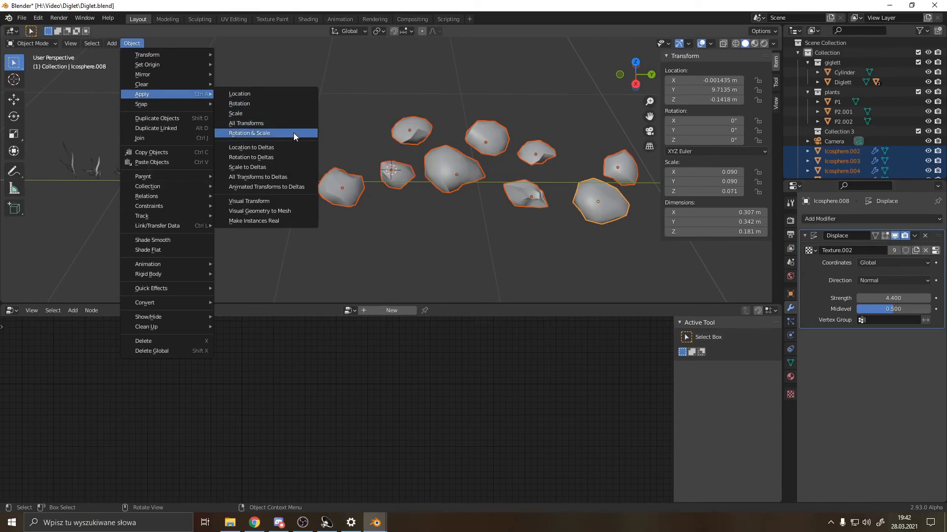
click(300, 209)
click(527, 221)
Rotate the rock Icosphere.009 by about -175° in the view plane to turn it over
mouse_move(527, 223)
middle_down()
mouse_move(437, 189)
mouse_move(428, 215)
mouse_move(466, 238)
mouse_move(474, 209)
mouse_move(405, 214)
mouse_move(393, 203)
mouse_move(406, 225)
mouse_move(419, 214)
mouse_move(211, 134)
mouse_move(478, 238)
mouse_move(549, 235)
mouse_move(517, 208)
middle_up()
click(214, 126)
key(r)
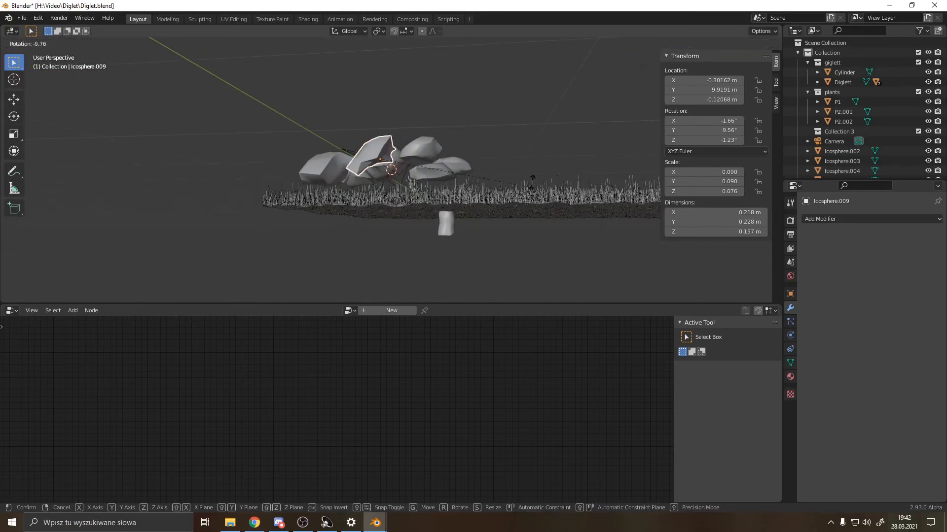
click(254, 96)
middle_drag(254, 96, 419, 175)
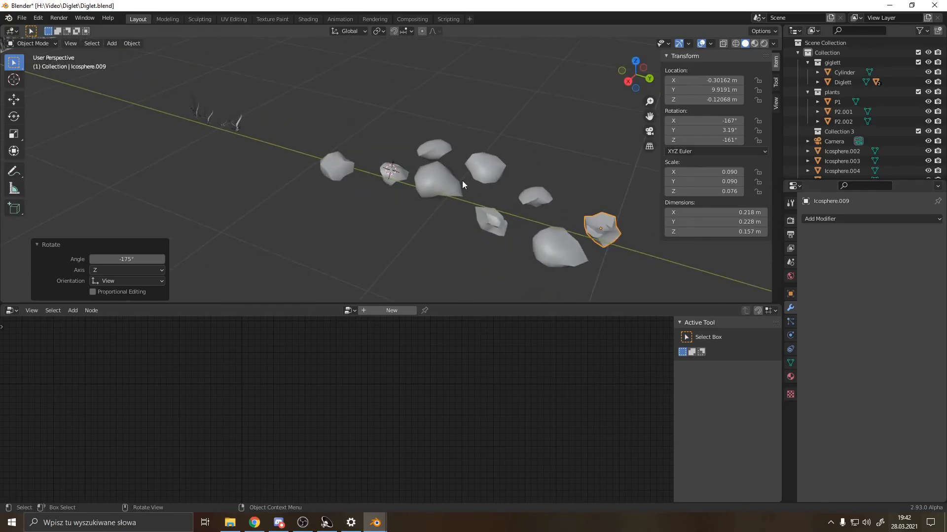
Rotate the rock Icosphere.006 by about -260° in the view plane
click(336, 168)
key(r)
click(374, 215)
middle_drag(374, 214, 345, 179)
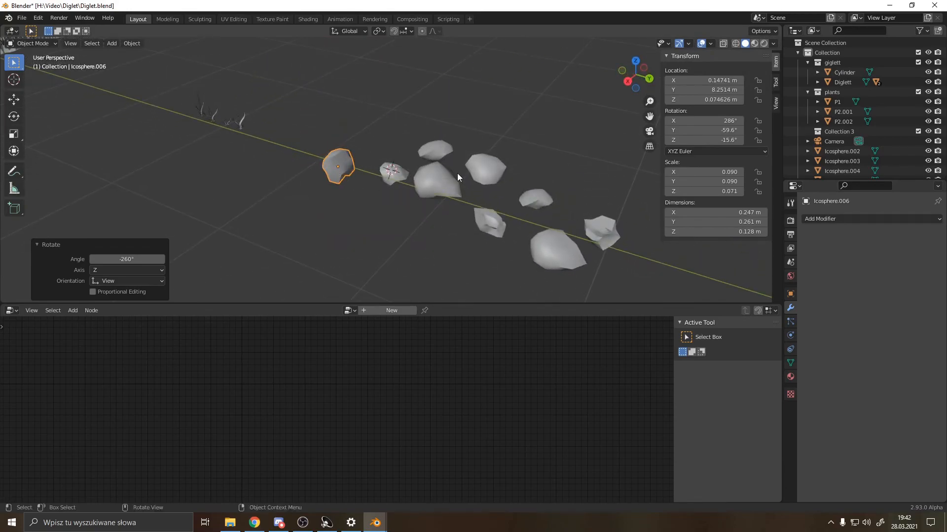
scroll(859, 117, down, 5)
scroll(838, 89, up, 3)
double_click(838, 102)
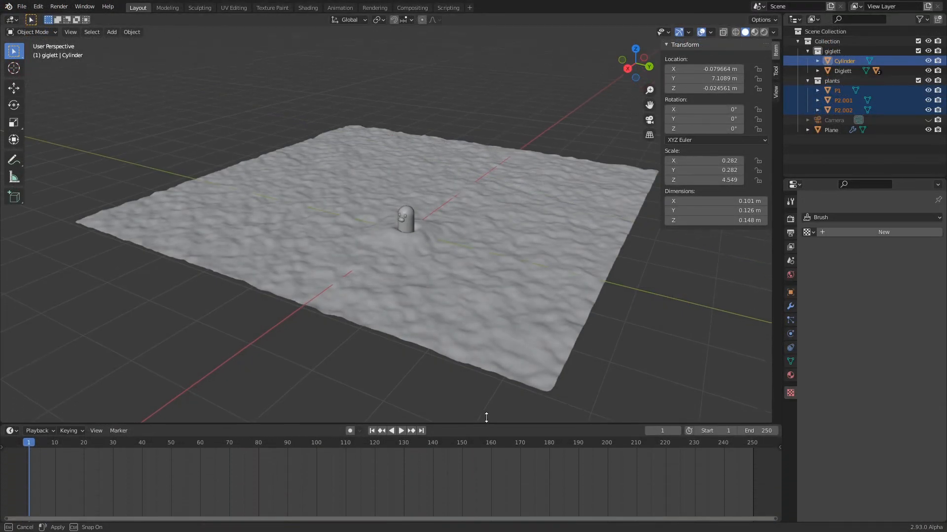
Enlarge the timeline area below the viewport and turn it into a Geometry Node Editor
drag(486, 421, 486, 304)
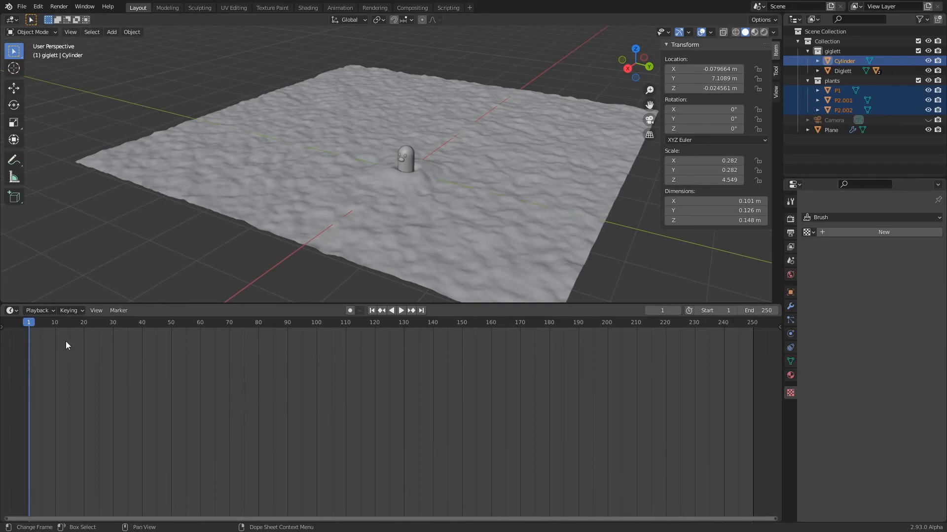
click(12, 311)
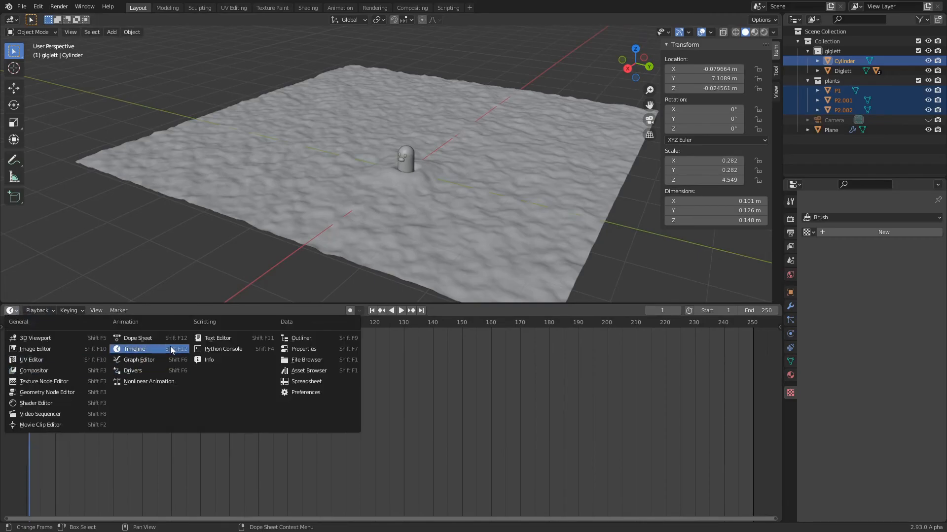
click(69, 393)
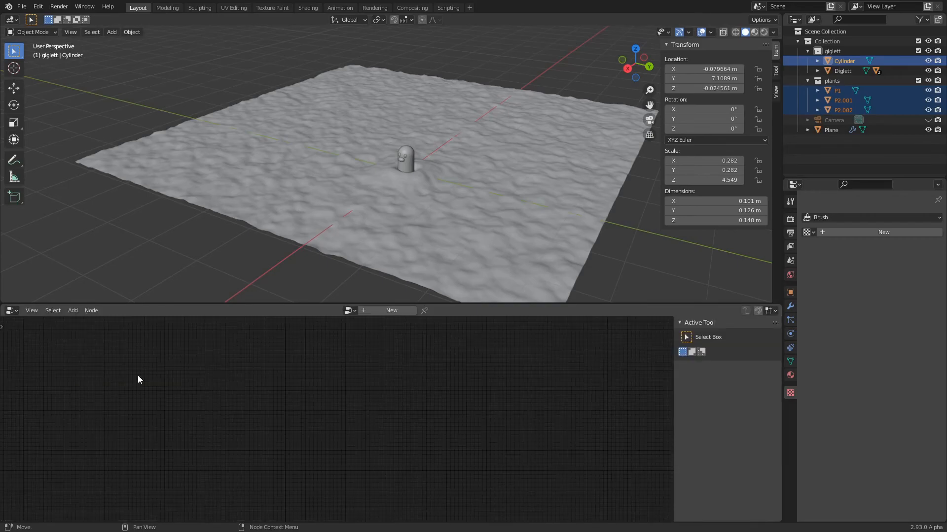
Collapse the ground plane's Subdivision and two Displace modifiers and add a Geometry Nodes modifier to it
click(477, 231)
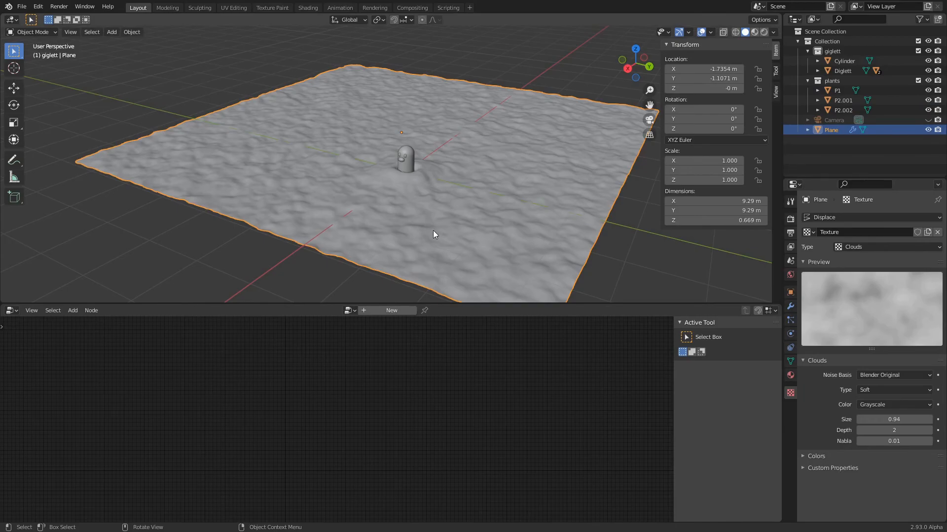
click(790, 308)
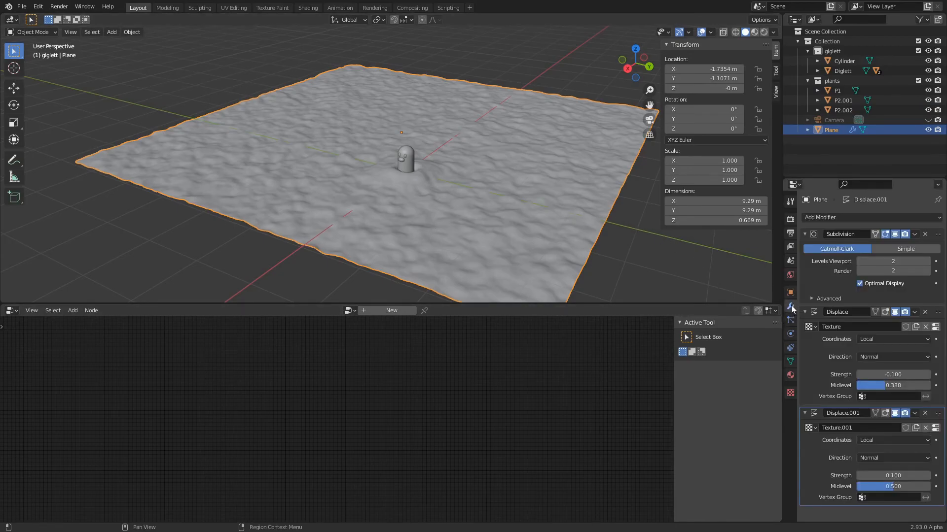
click(804, 235)
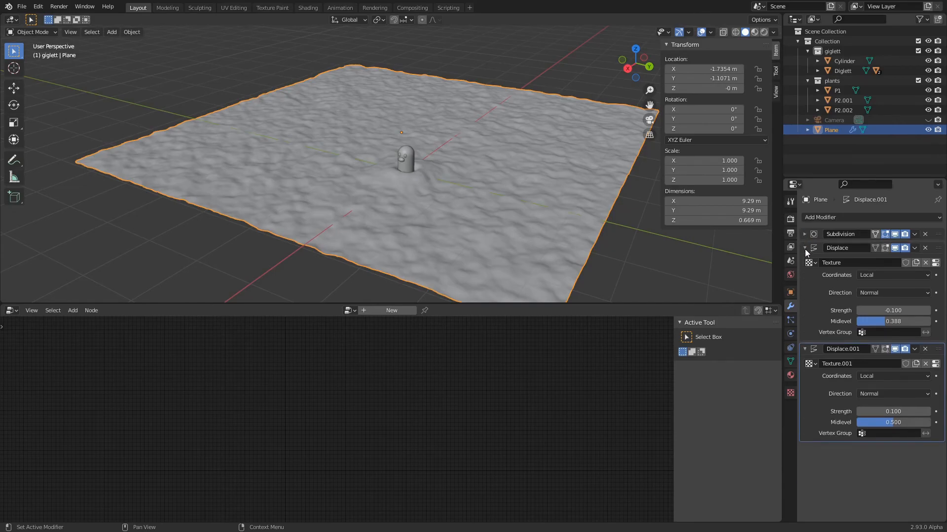
click(804, 248)
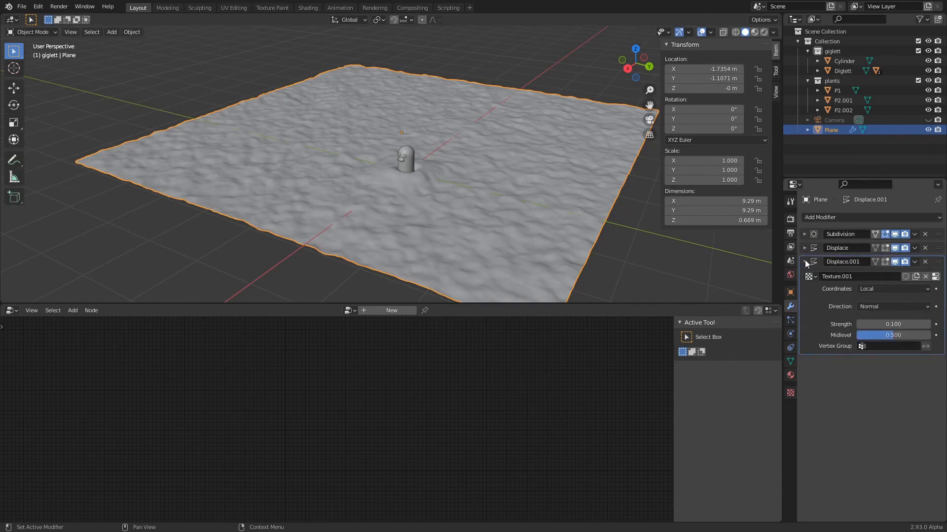
click(805, 262)
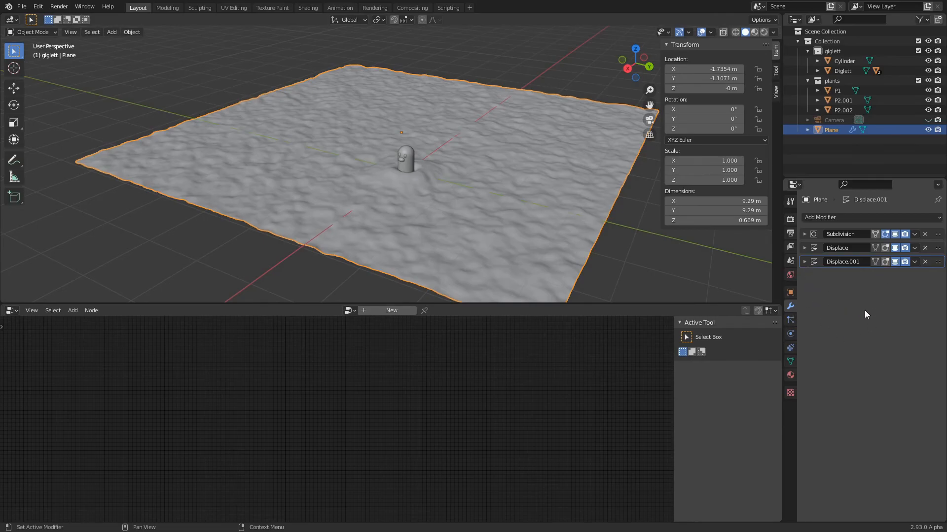
click(821, 218)
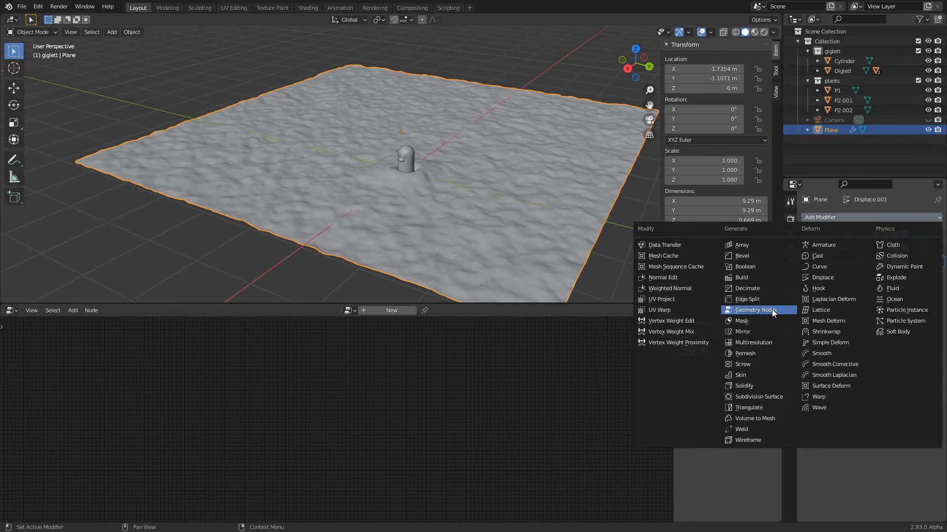
click(756, 310)
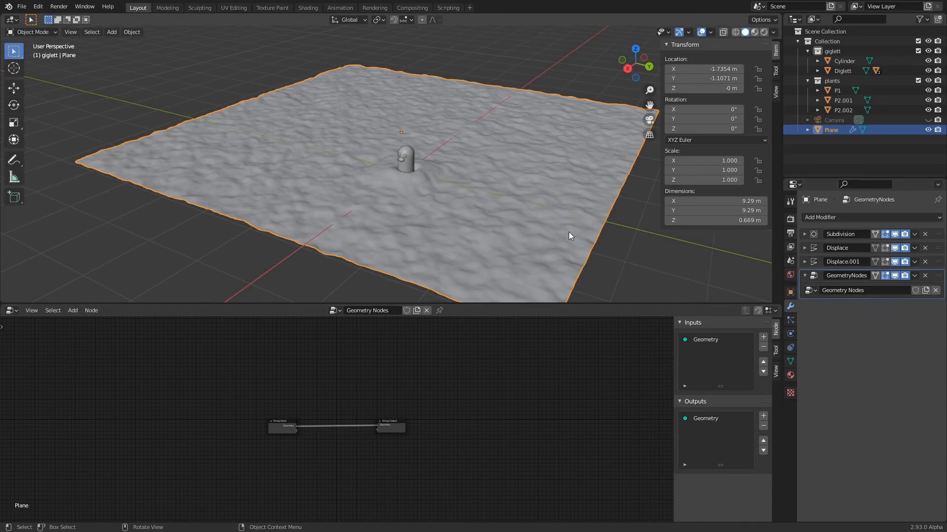
Spread the Group Input and Group Output nodes far apart to make room for new nodes
scroll(369, 419, up, 5)
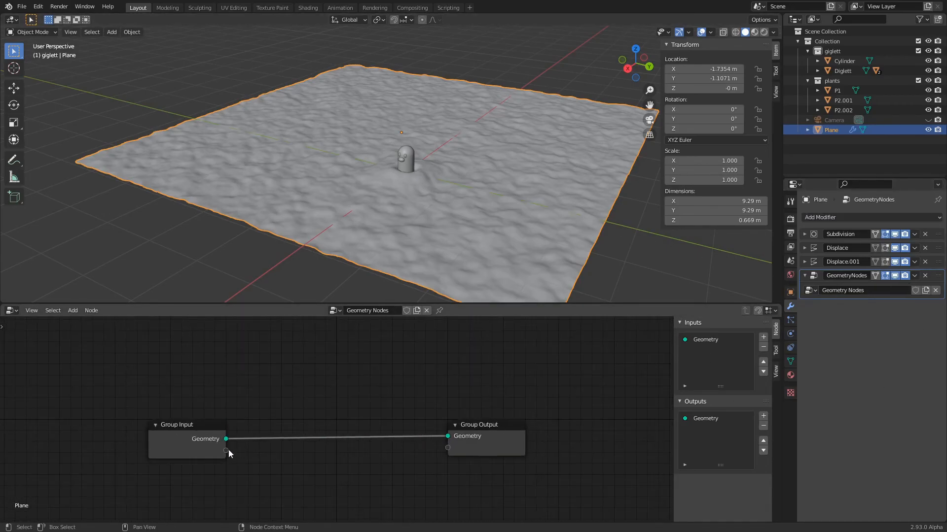
drag(185, 425, 68, 383)
scroll(488, 429, down, 3)
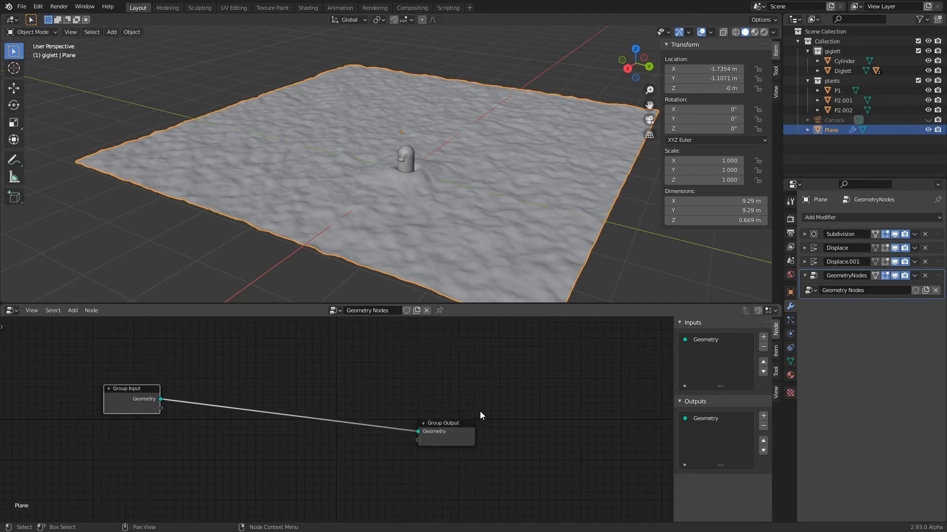
drag(358, 422, 532, 389)
click(311, 429)
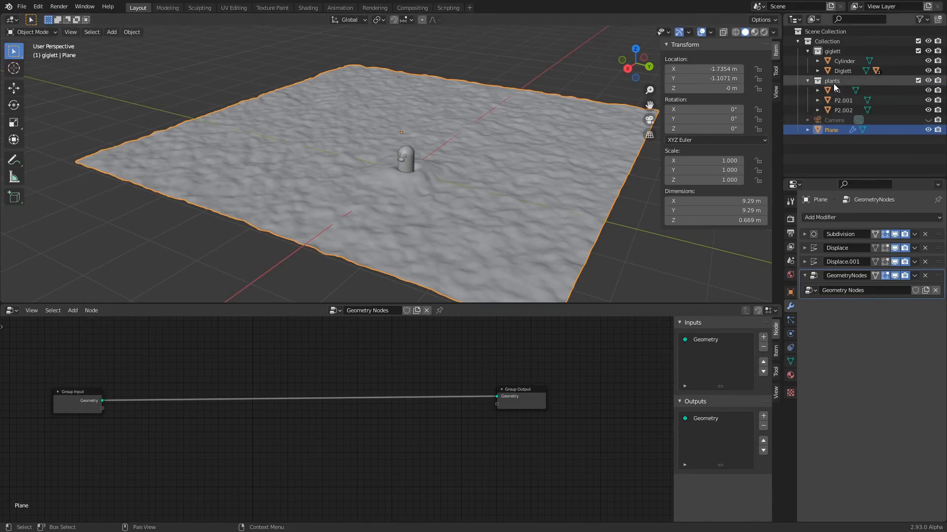
Check which collection each plant belongs to and move the Cylinder plant from giglett into the plants collection
shift+middle_drag(660, 256, 315, 162)
scroll(340, 167, up, 5)
scroll(346, 173, up, 4)
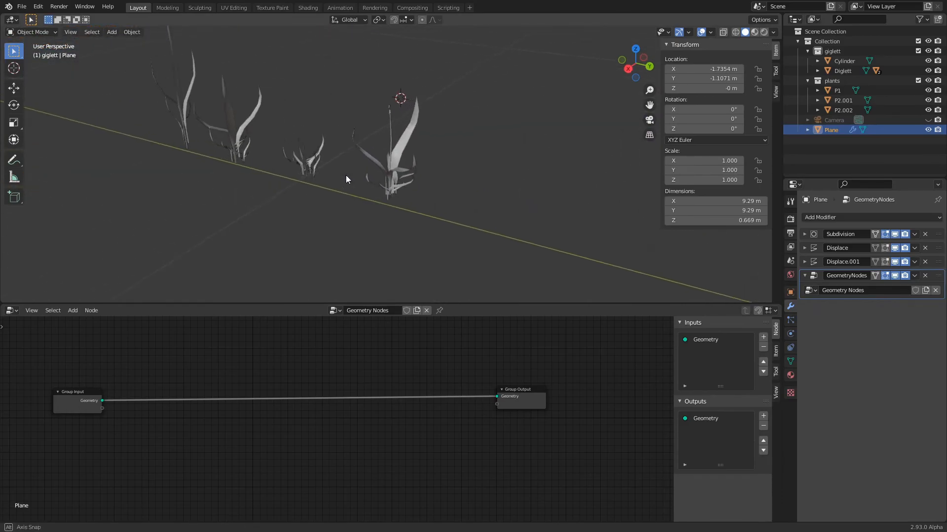
click(450, 184)
click(368, 178)
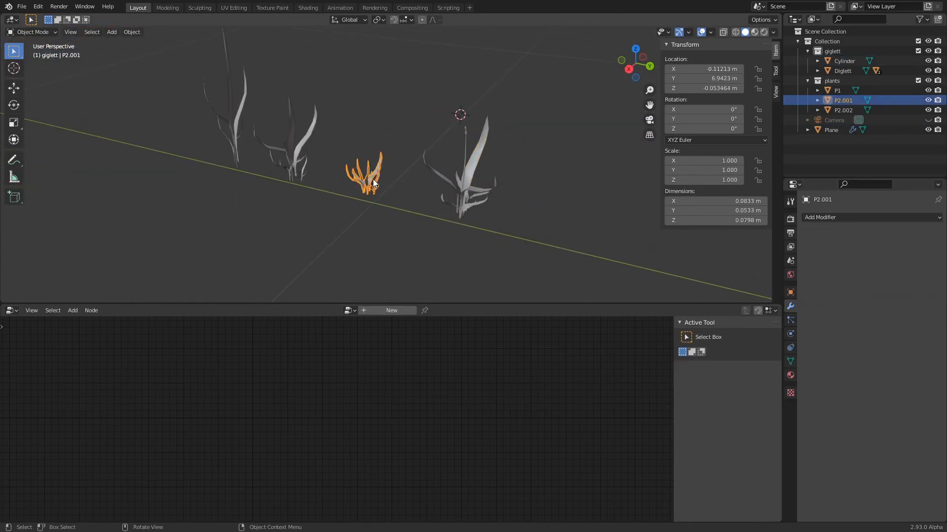
click(293, 158)
click(239, 140)
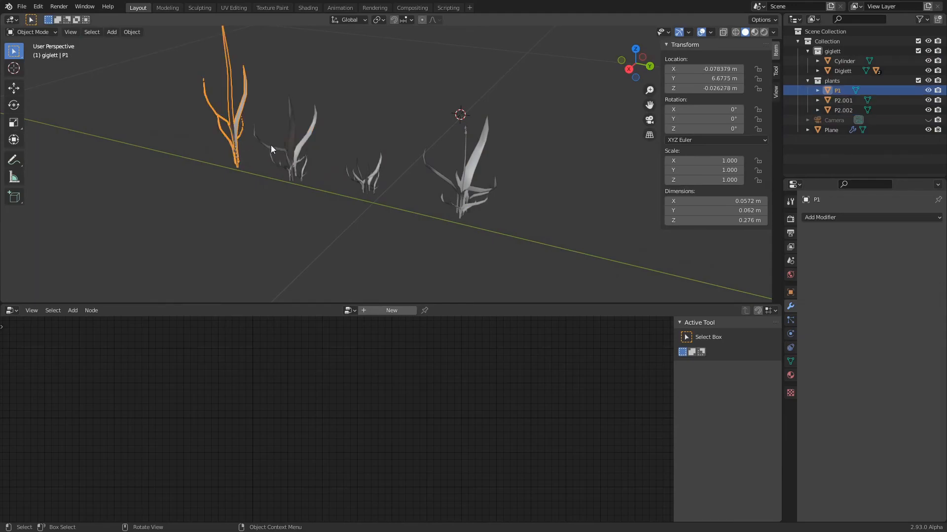
click(288, 148)
click(355, 180)
click(476, 199)
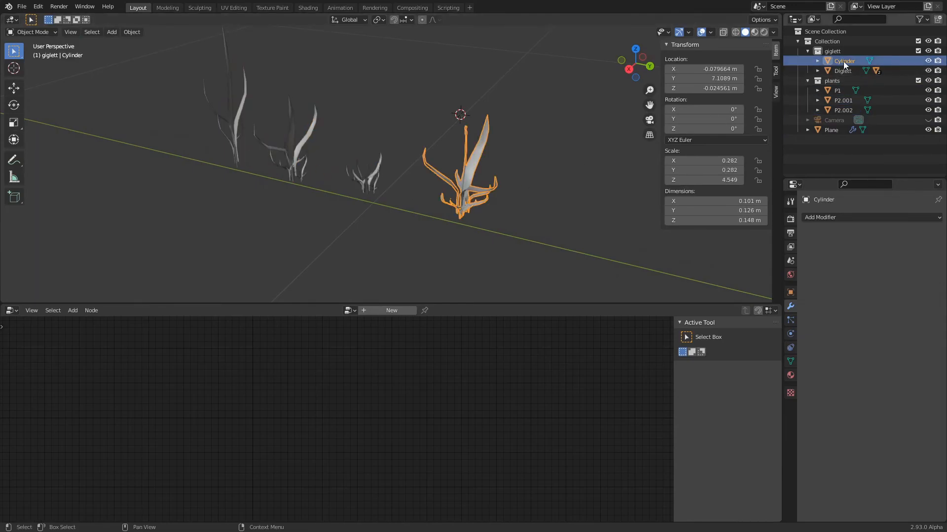
drag(838, 61, 833, 81)
middle_drag(336, 191, 362, 227)
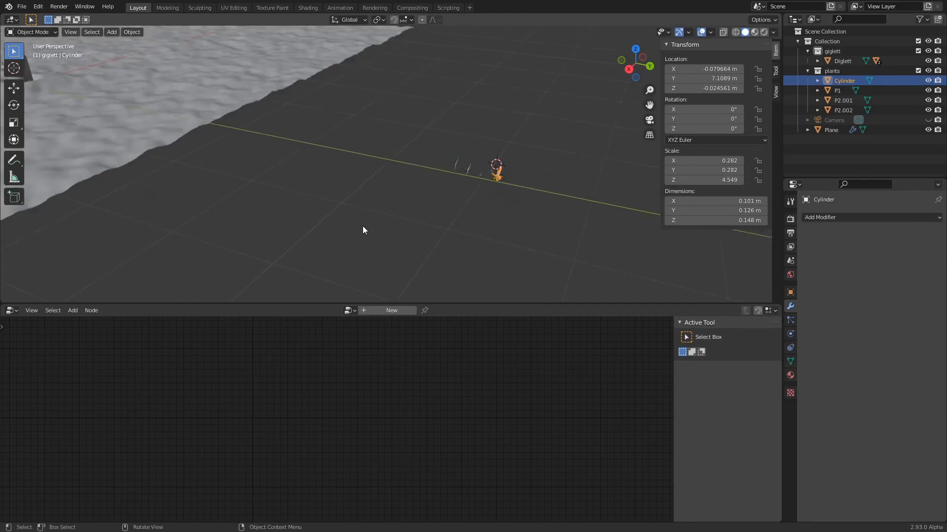
scroll(448, 145, up, 3)
scroll(449, 144, down, 1)
drag(451, 140, 600, 207)
click(445, 193)
Insert a Point Distribute node between Group Input and Group Output in the ground plane's node tree
shift+middle_drag(206, 192, 512, 236)
scroll(217, 143, down, 3)
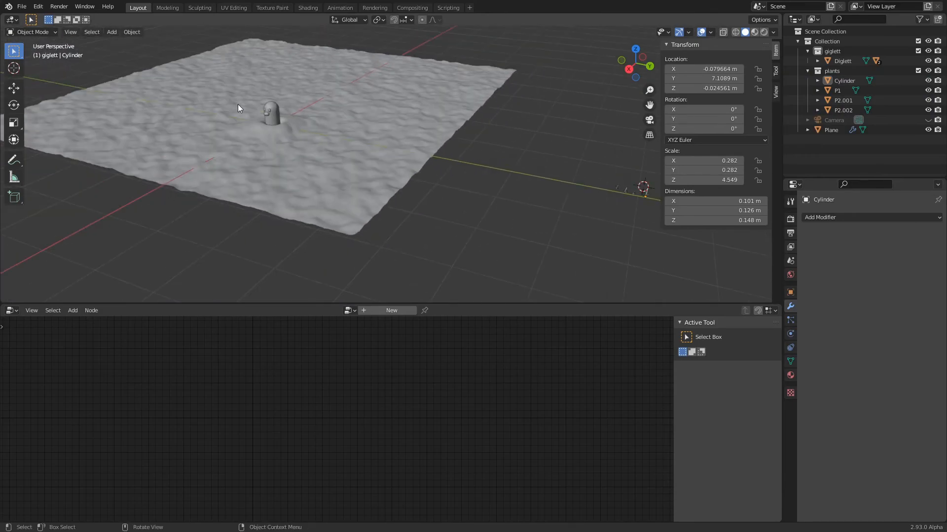
click(351, 159)
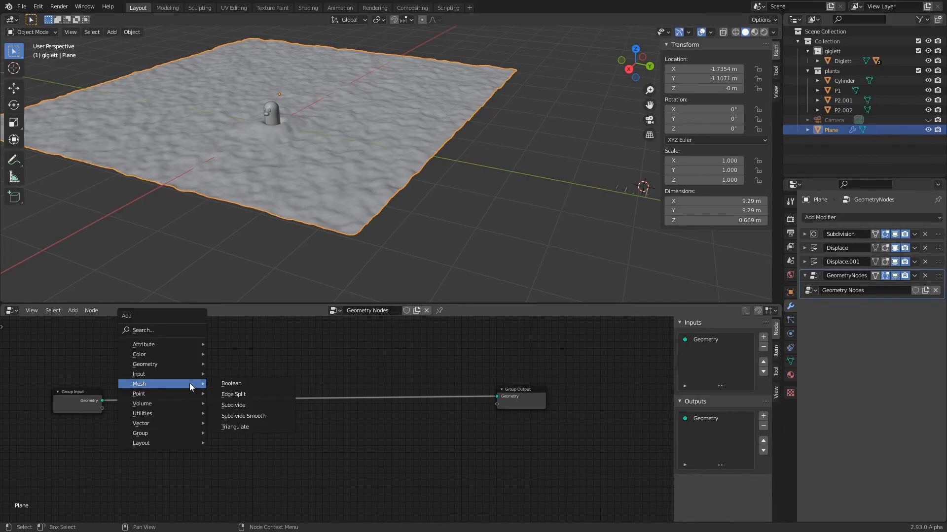
mouse_move(188, 395)
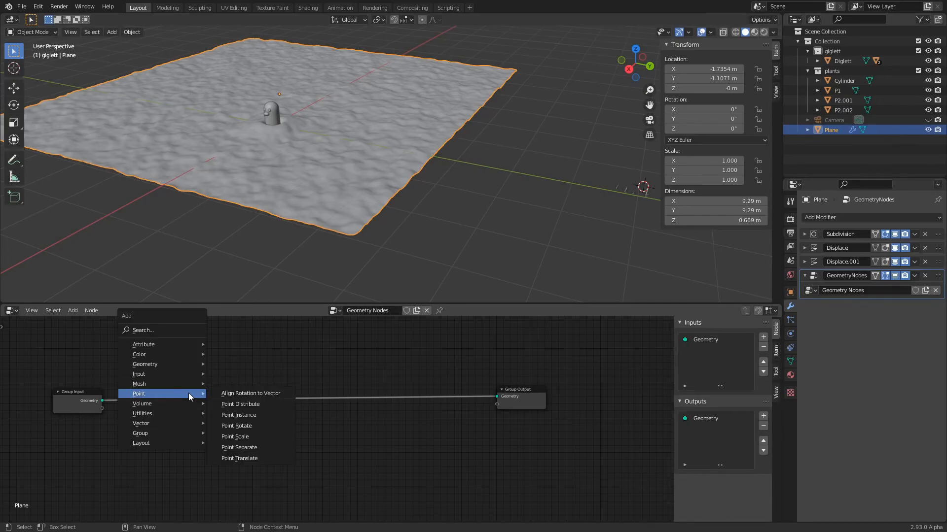
click(256, 404)
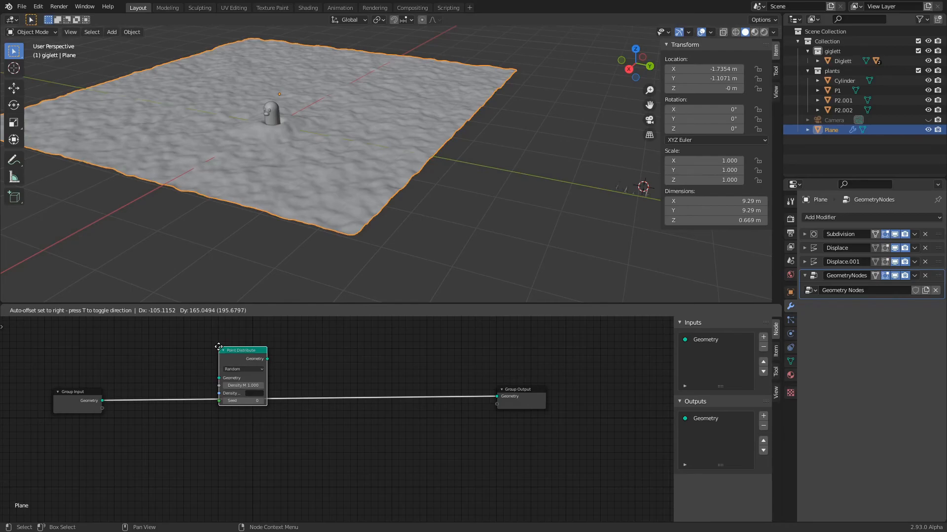
click(218, 346)
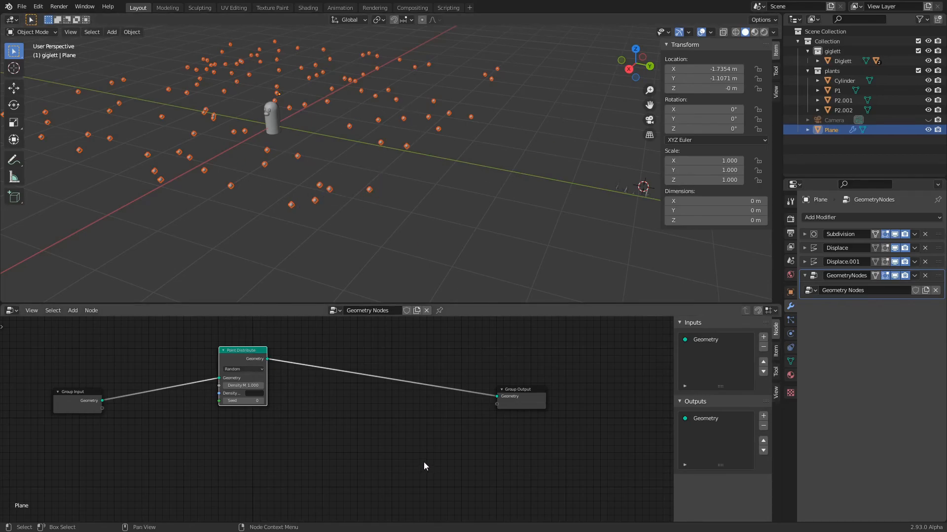
Insert a Join Geometry node before Group Output, feed it the Group Input geometry as well, and space the nodes apart
drag(76, 394, 57, 429)
key(shift+a)
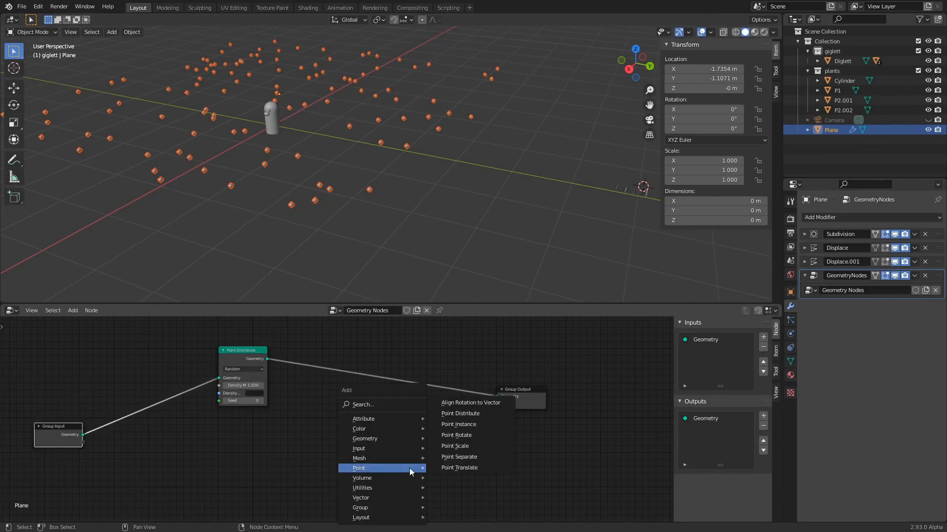
mouse_move(406, 436)
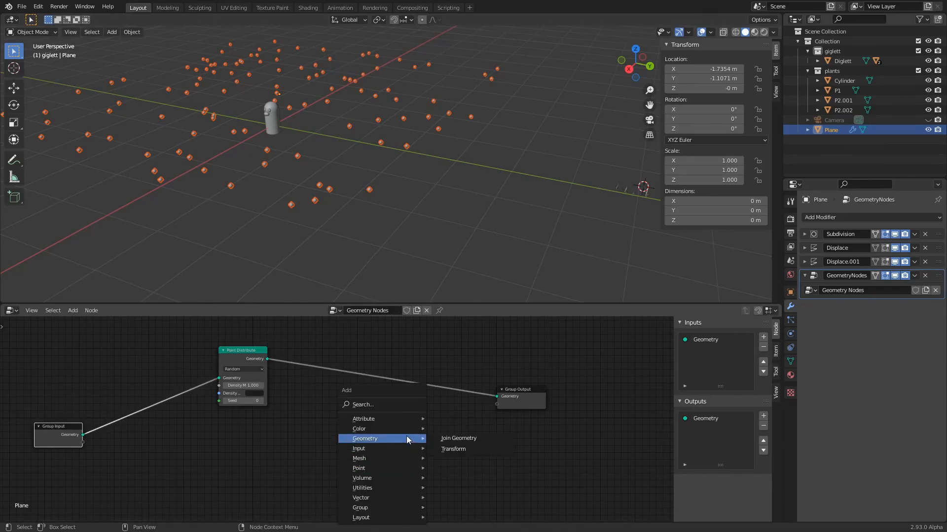
click(465, 438)
click(422, 398)
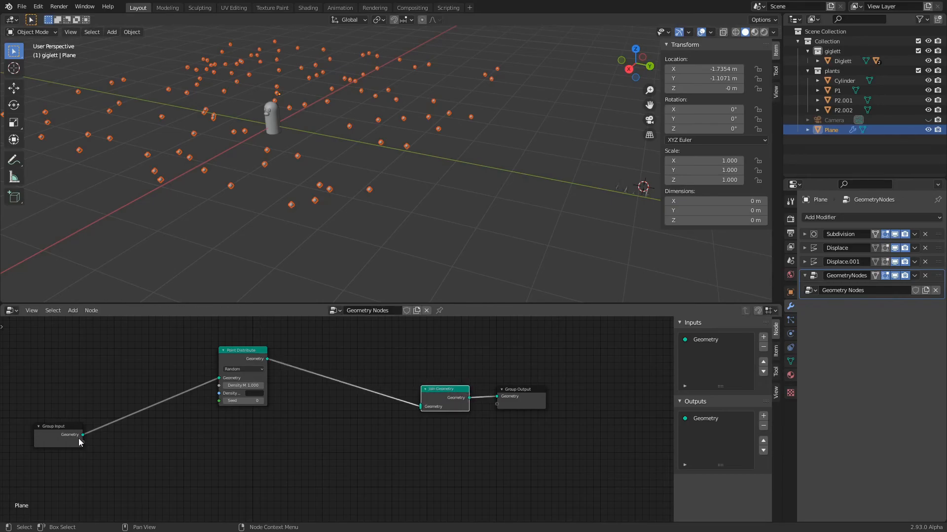
drag(82, 434, 421, 409)
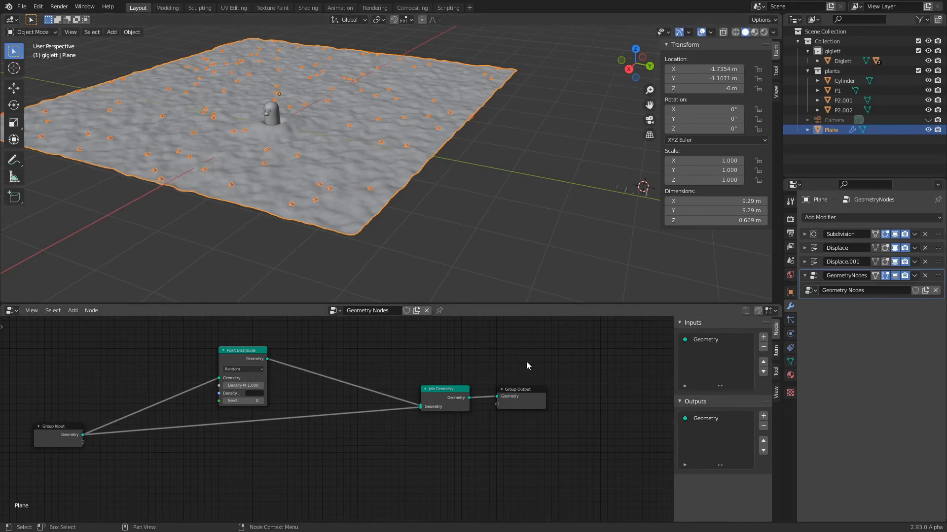
drag(448, 369, 524, 415)
drag(454, 392, 556, 418)
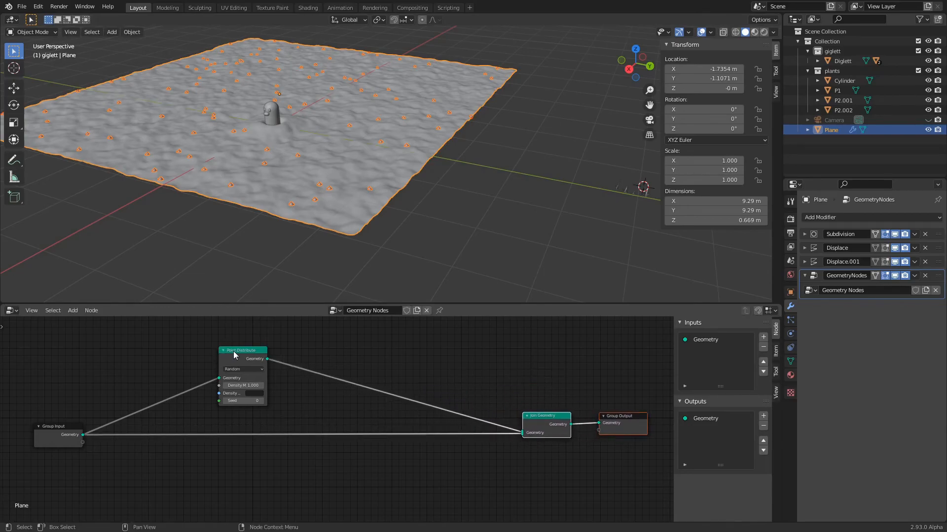
Insert a Point Instance node between the Point Distribute and Join Geometry nodes
drag(239, 351, 182, 347)
key(shift+a)
mouse_move(288, 394)
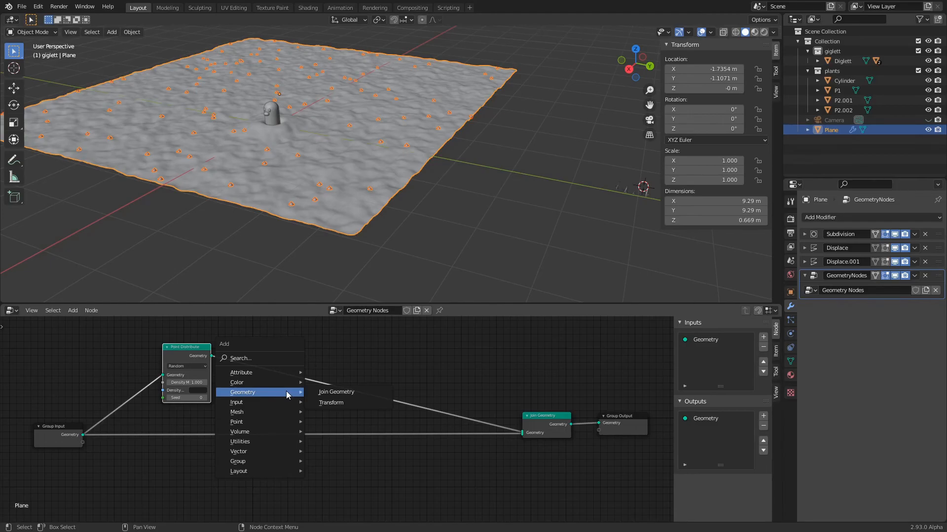
mouse_move(279, 423)
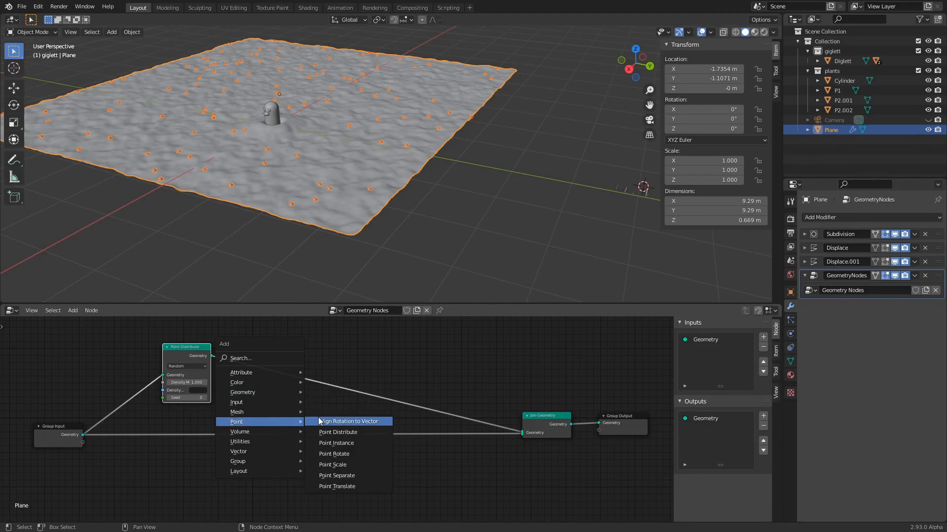
click(371, 445)
click(361, 353)
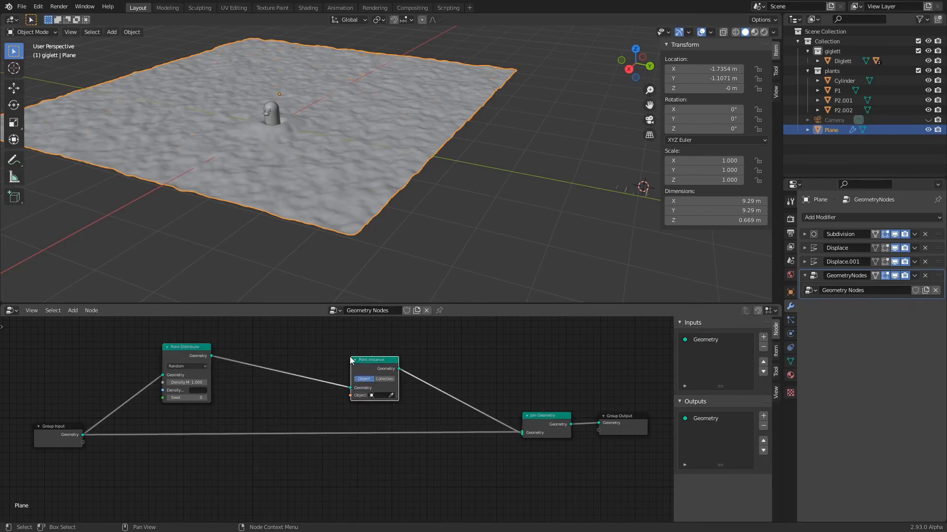
Make the Point Instance node instance the plants collection as separate objects, with Whole Collection disabled
click(390, 380)
click(382, 404)
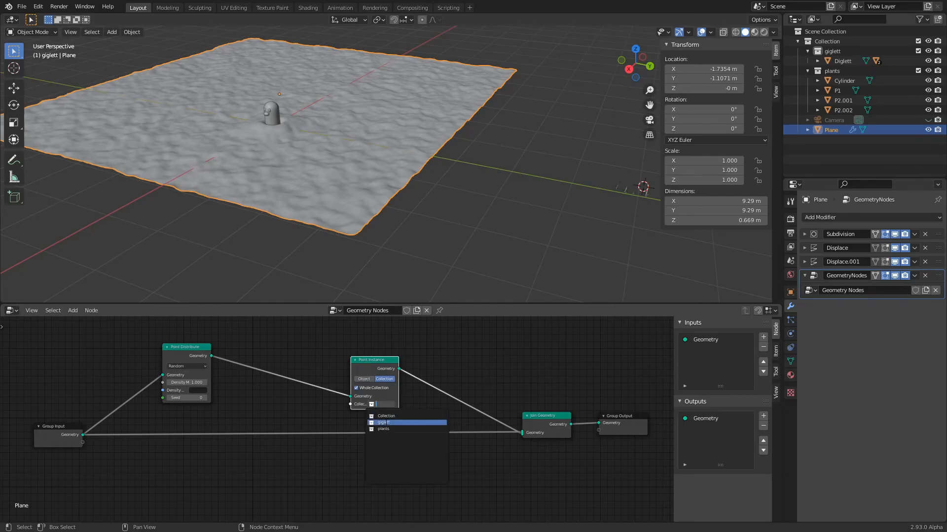
click(386, 429)
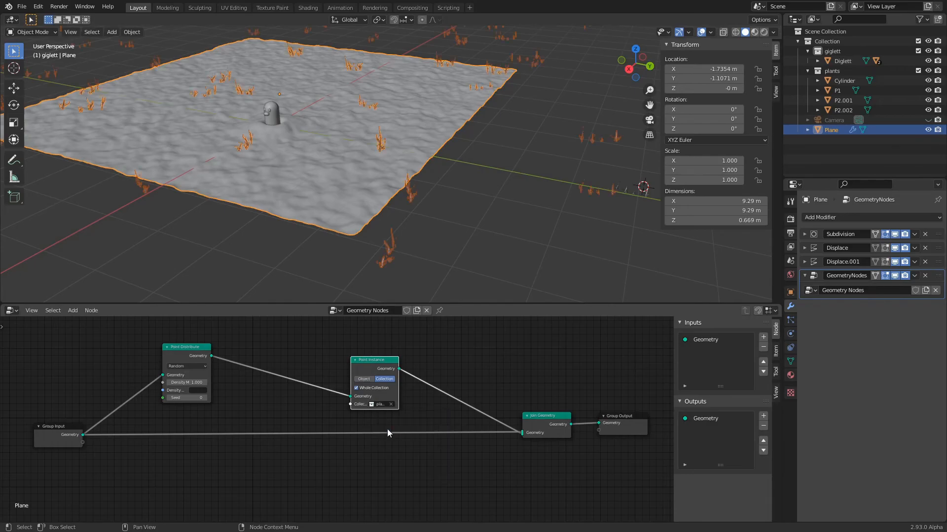
click(355, 389)
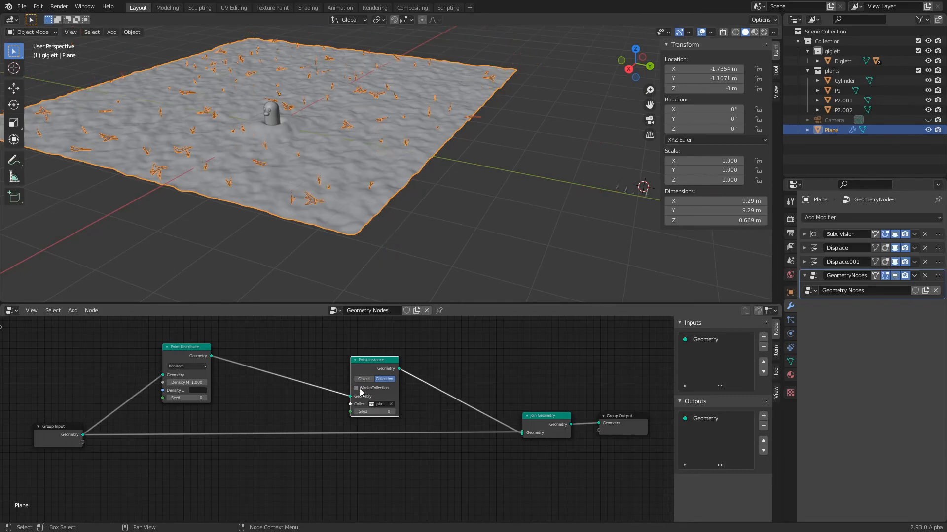
scroll(267, 260, up, 8)
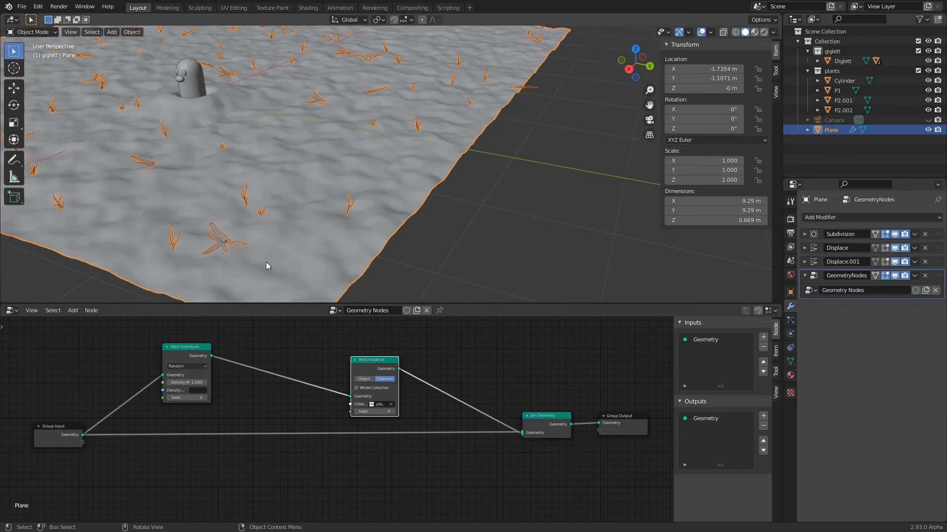
middle_drag(271, 261, 249, 198)
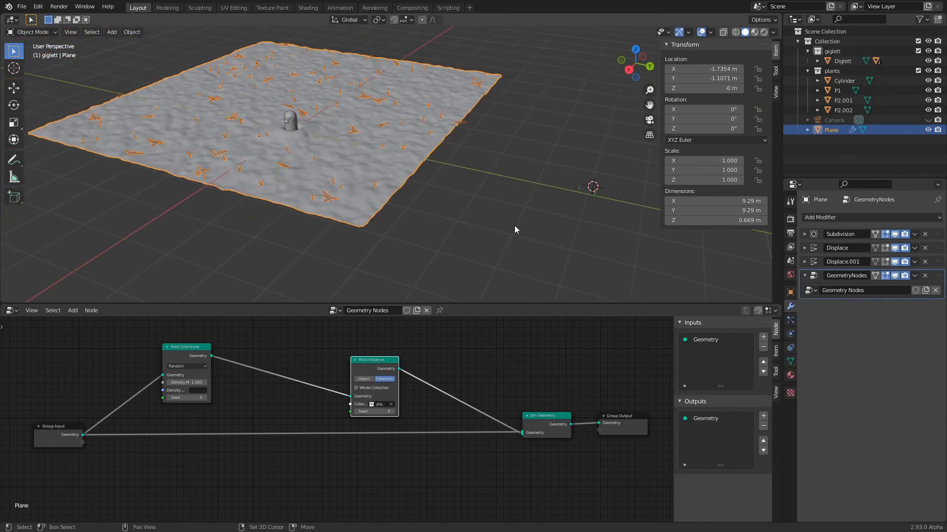
Apply rotation and scale to the four source plants standing beside the ground plane, then deselect them
shift+middle_drag(513, 229, 400, 213)
scroll(429, 228, up, 3)
scroll(429, 228, up, 2)
drag(382, 141, 524, 232)
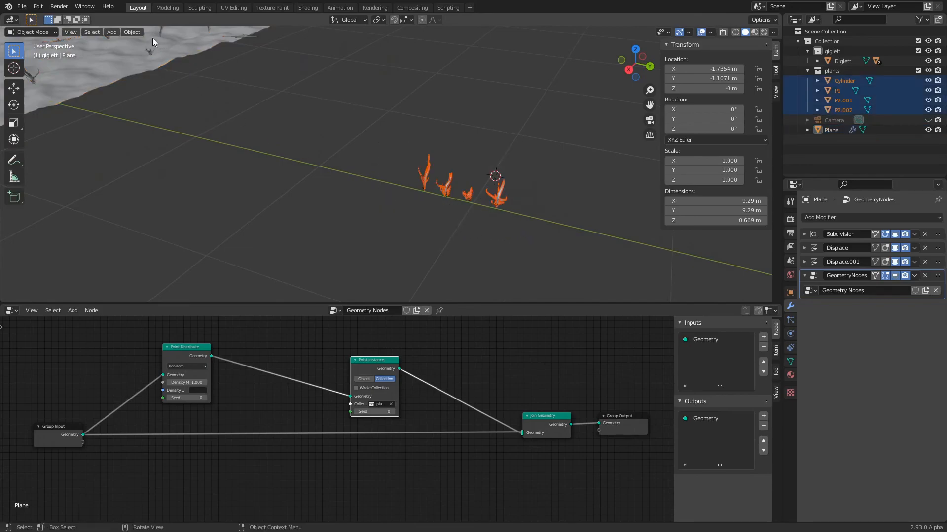
click(132, 32)
mouse_move(154, 84)
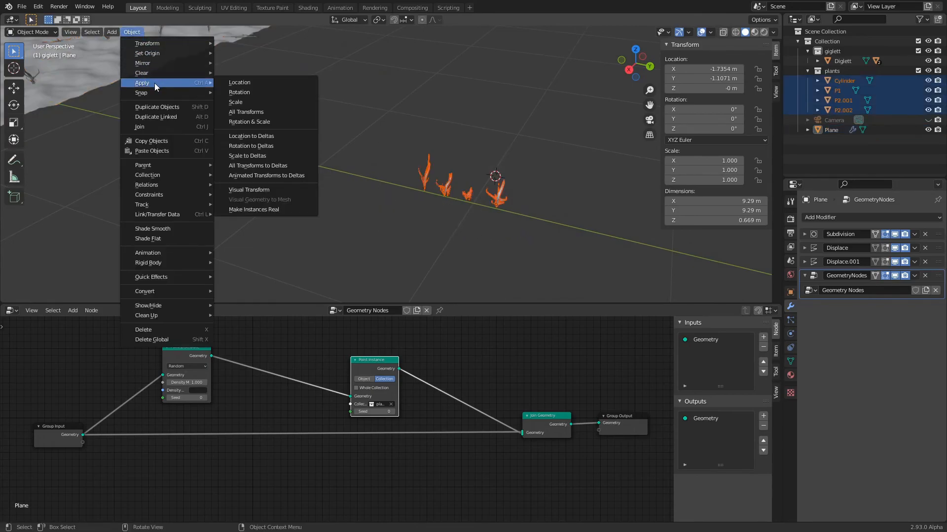
click(268, 121)
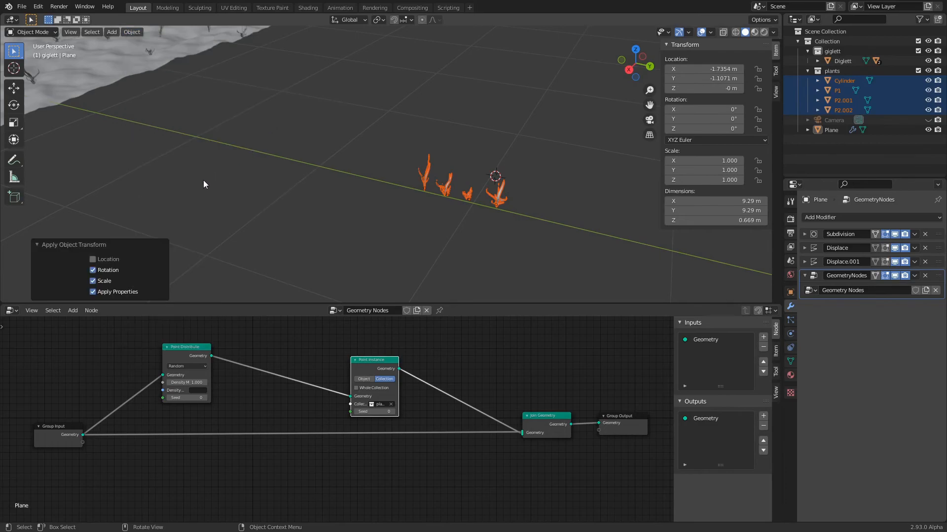
click(312, 192)
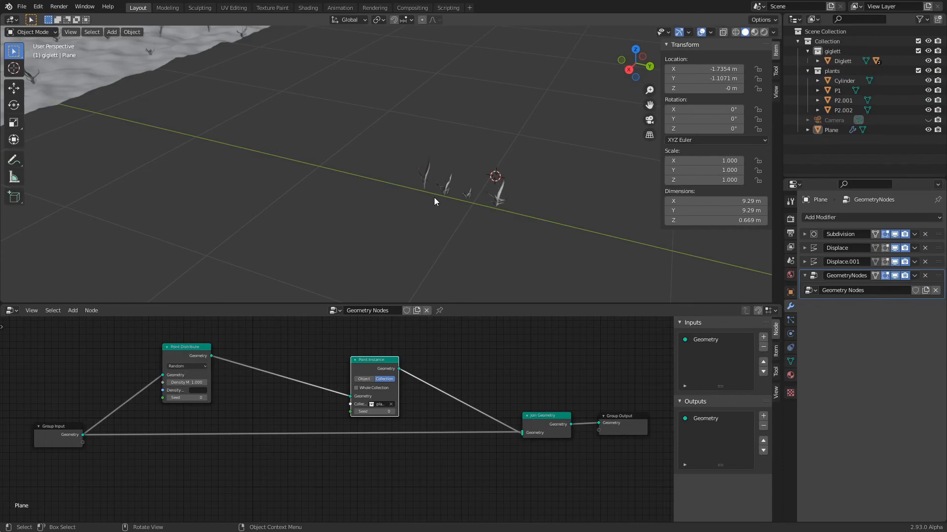
Examine the orientation and spread of the scattered plants across the ground around Diglett
scroll(434, 197, up, 3)
scroll(375, 170, down, 4)
middle_drag(345, 174, 273, 188)
scroll(271, 188, down, 4)
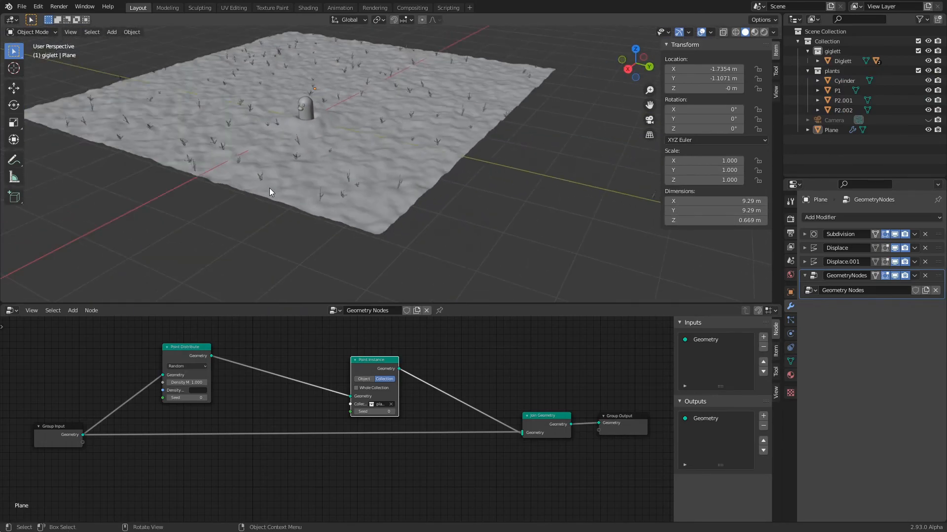
scroll(269, 188, up, 2)
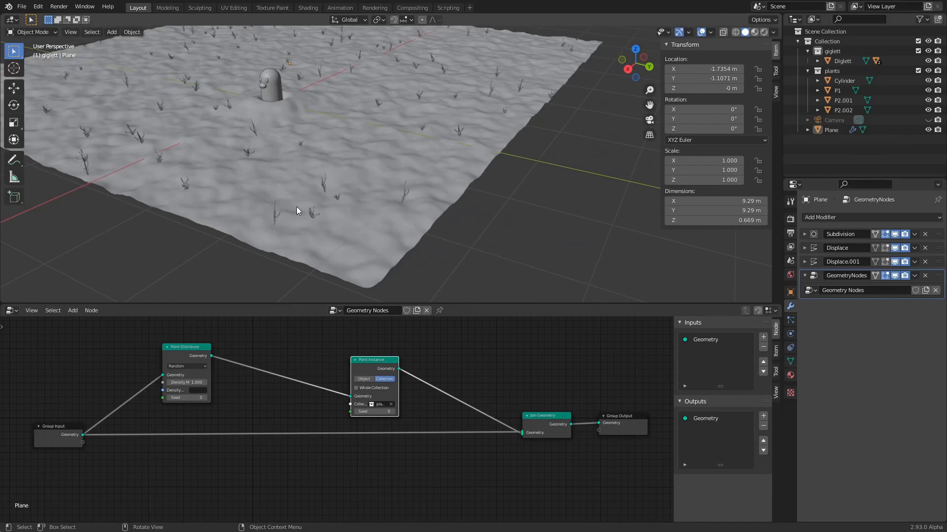
scroll(294, 206, down, 4)
mouse_move(507, 199)
middle_down()
mouse_move(429, 177)
mouse_move(427, 192)
mouse_move(410, 193)
mouse_move(503, 196)
mouse_move(516, 215)
middle_up()
scroll(476, 211, up, 3)
Select the ground plane again and move the Point Instance node slightly higher in its node tree
click(385, 170)
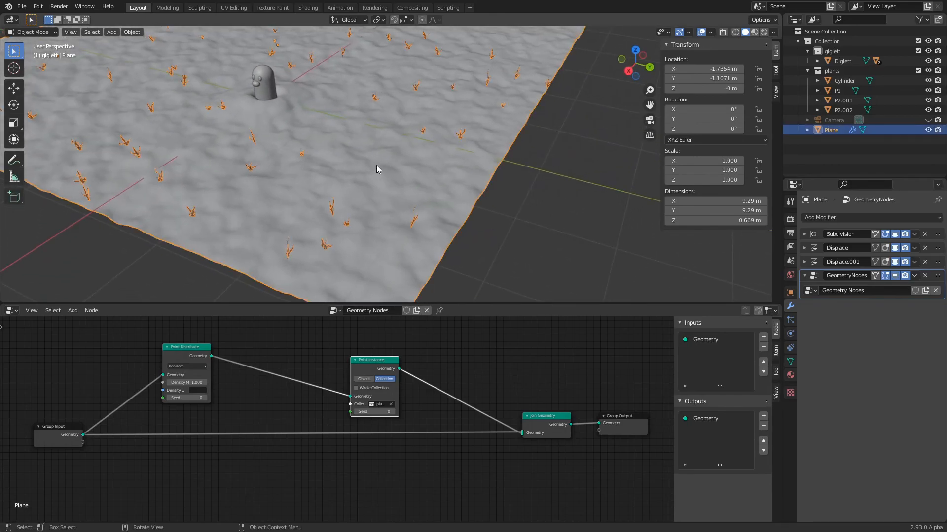
drag(389, 363, 399, 343)
middle_drag(251, 392, 387, 407)
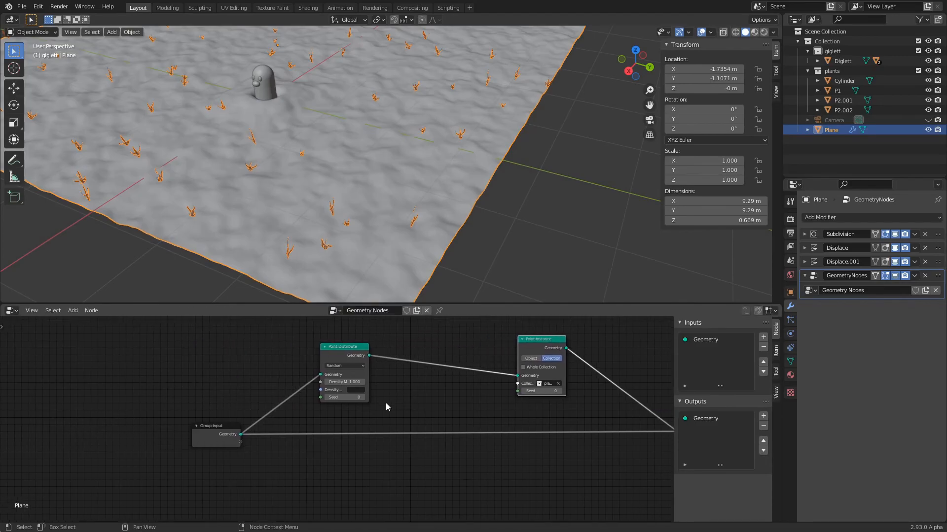
Try a Point Distribute density of about 226, then replace it with 5
drag(345, 382, 503, 383)
click(345, 382)
text(226.2)
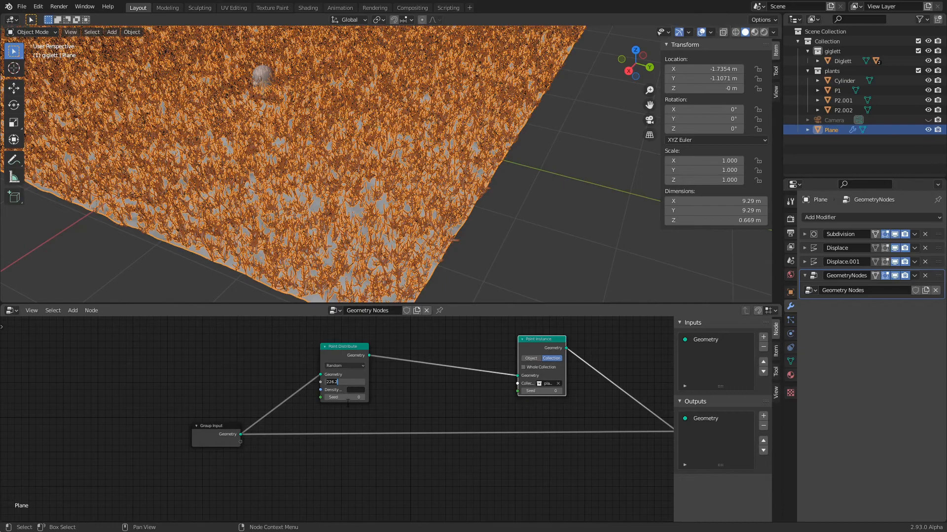
key(BackSpace)
key(BackSpace)
key(BackSpace)
key(BackSpace)
text(5)
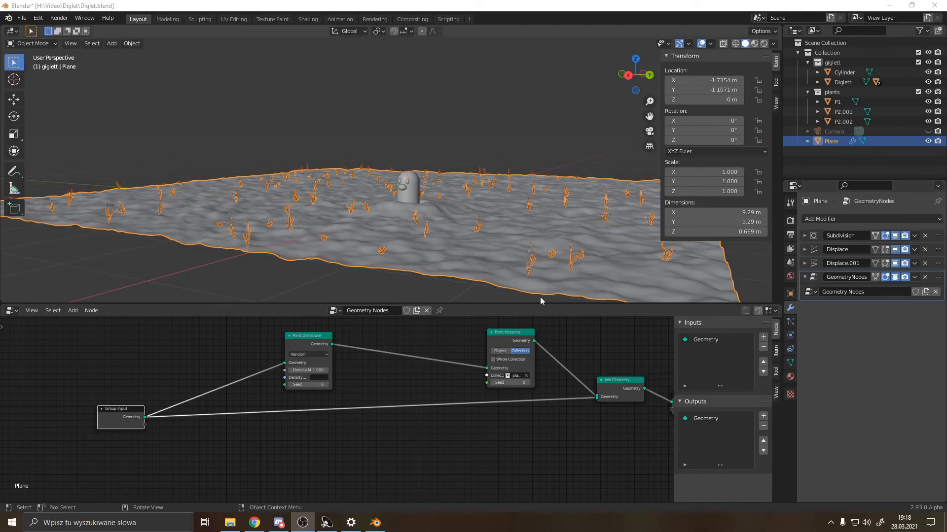
Reposition the nodes at the output end of the tree slightly lower to tidy the layout
middle_drag(570, 380, 502, 387)
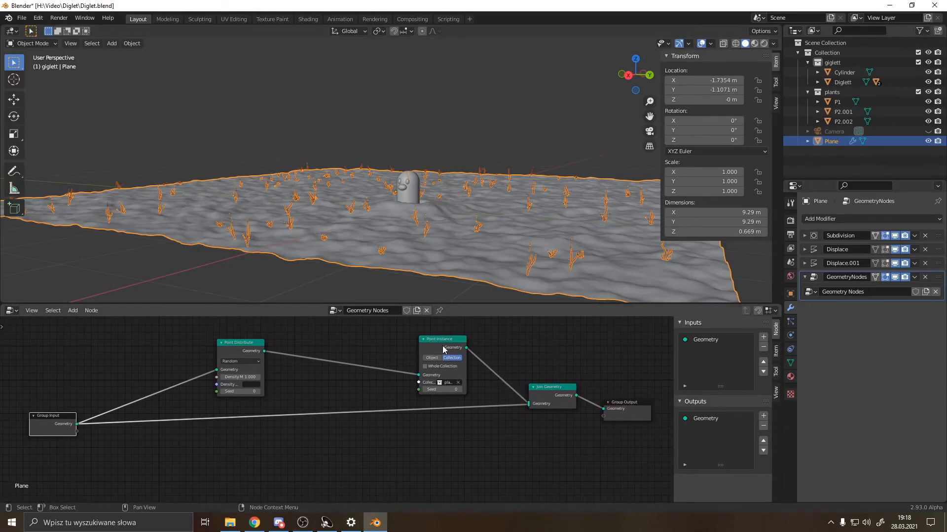
scroll(334, 398, down, 1)
drag(495, 405, 500, 419)
drag(564, 403, 564, 409)
scroll(271, 399, up, 2)
Try Point Distribute densities of 70 and about 241 for the scattered plants
click(227, 371)
text(70)
key(Return)
drag(227, 371, 240, 371)
middle_drag(183, 258, 195, 290)
mouse_move(227, 371)
mouse_down()
mouse_move(258, 371)
mouse_move(222, 389)
mouse_up()
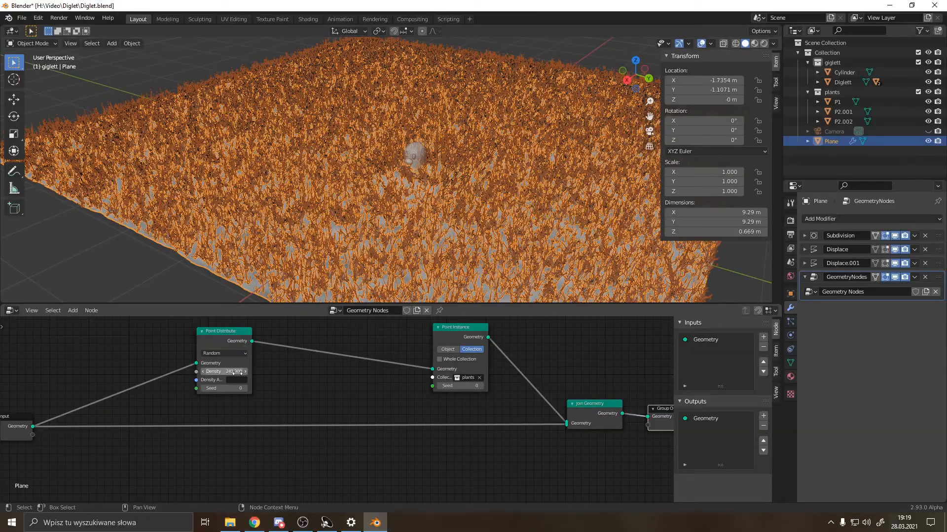
Try a Point Distribute density of 800 and inspect the plant cover around Diglett with the plane deselected
middle_drag(456, 260, 444, 232)
click(227, 372)
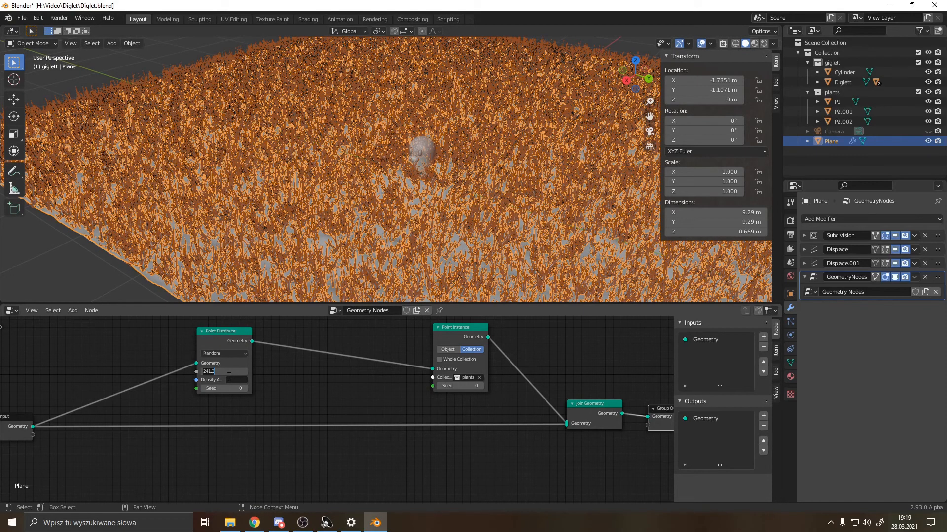
text(8)
key(Return)
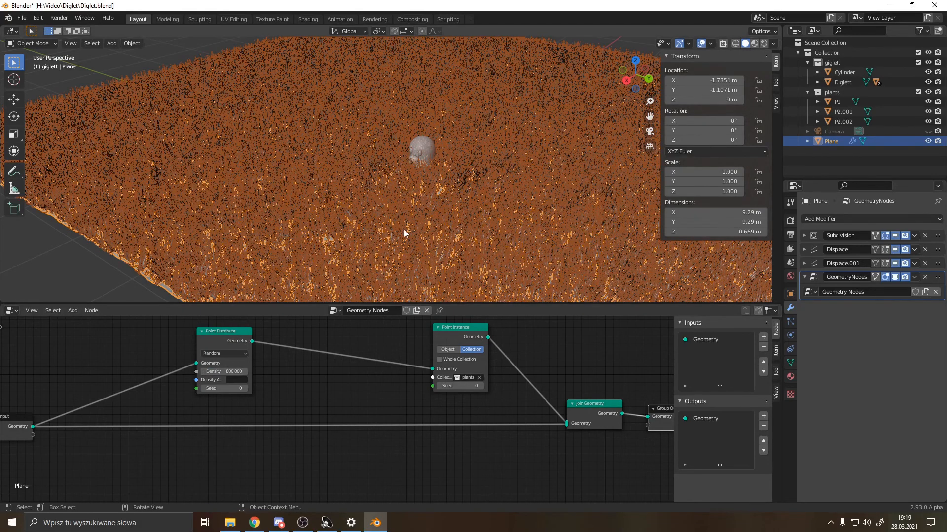
scroll(403, 234, up, 2)
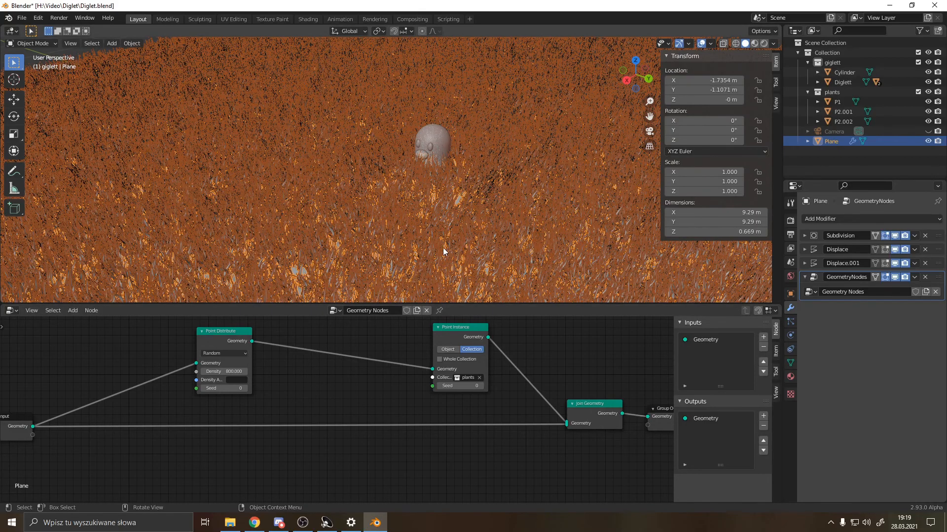
scroll(444, 247, down, 5)
click(200, 267)
middle_drag(410, 276, 339, 280)
scroll(424, 241, up, 4)
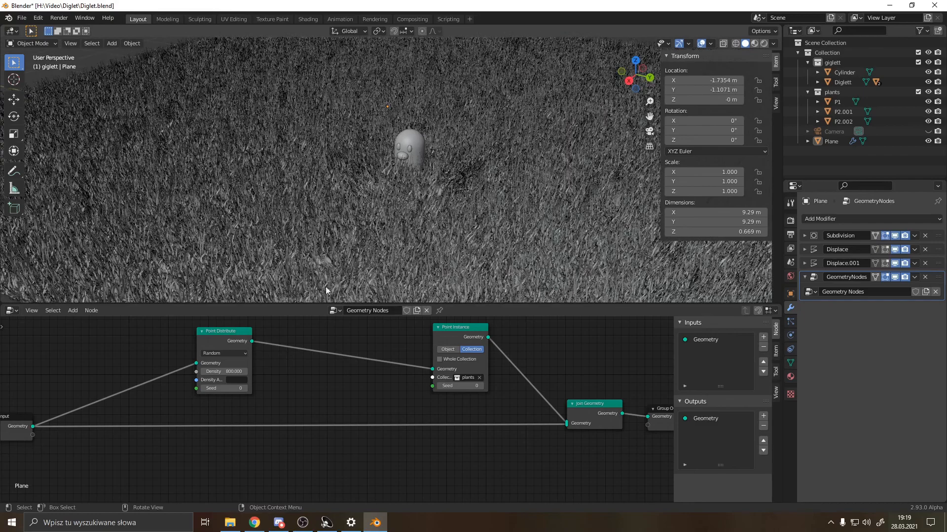
Set the Point Distribute density to 500
drag(224, 371, 213, 371)
click(238, 373)
text(5)
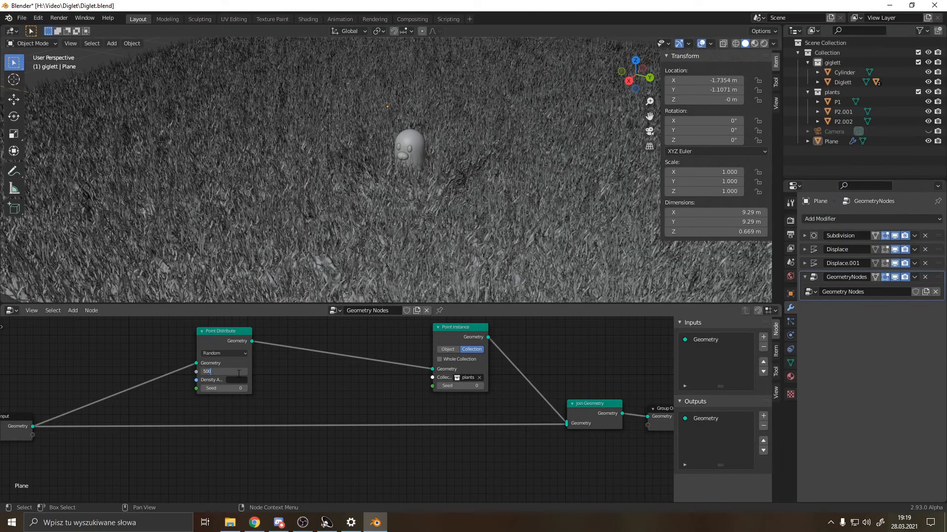
text(00)
key(Return)
mouse_move(430, 273)
middle_down()
mouse_move(412, 297)
mouse_move(424, 294)
mouse_move(403, 271)
mouse_move(425, 250)
mouse_move(418, 265)
mouse_move(410, 85)
mouse_move(421, 277)
middle_up()
Look through the Camera, unhide it and move it to about X 1.824, Y 0.895, Z 1.157 m to reframe Diglett in the grass
key(KP_0)
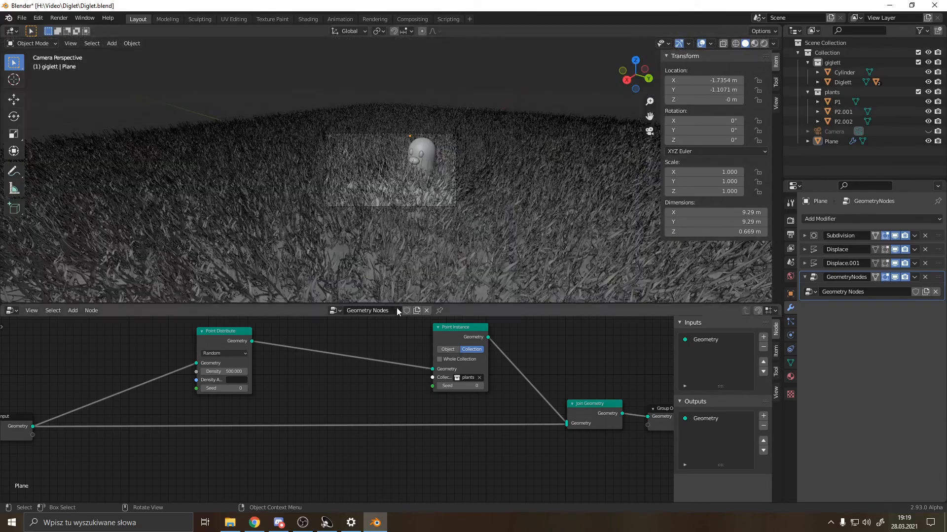
scroll(466, 221, up, 4)
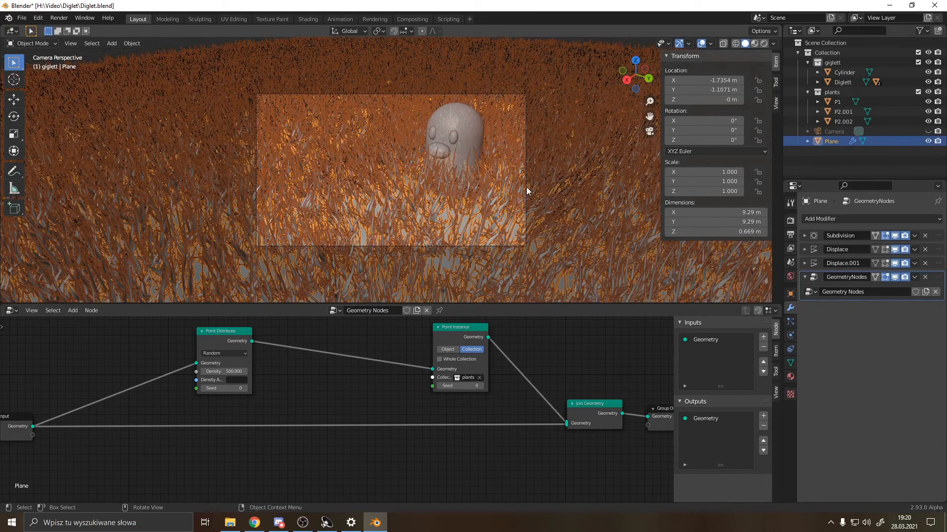
click(839, 131)
click(828, 130)
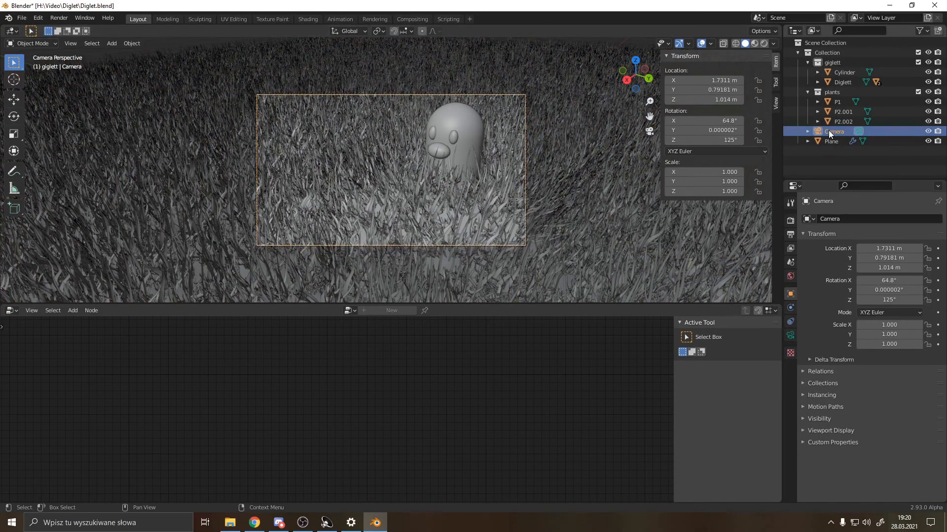
key(g)
click(425, 194)
key(g)
key(z)
key(z)
click(428, 206)
key(g)
click(430, 211)
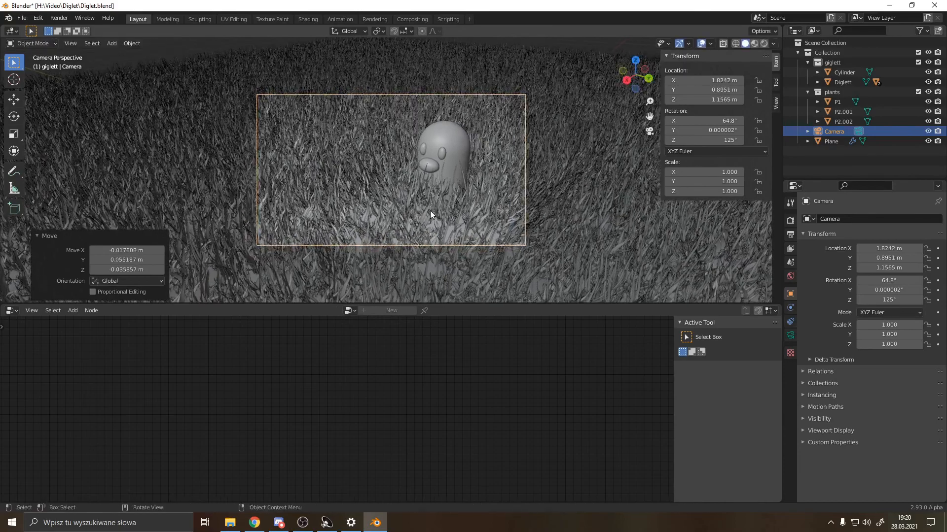
scroll(421, 220, up, 2)
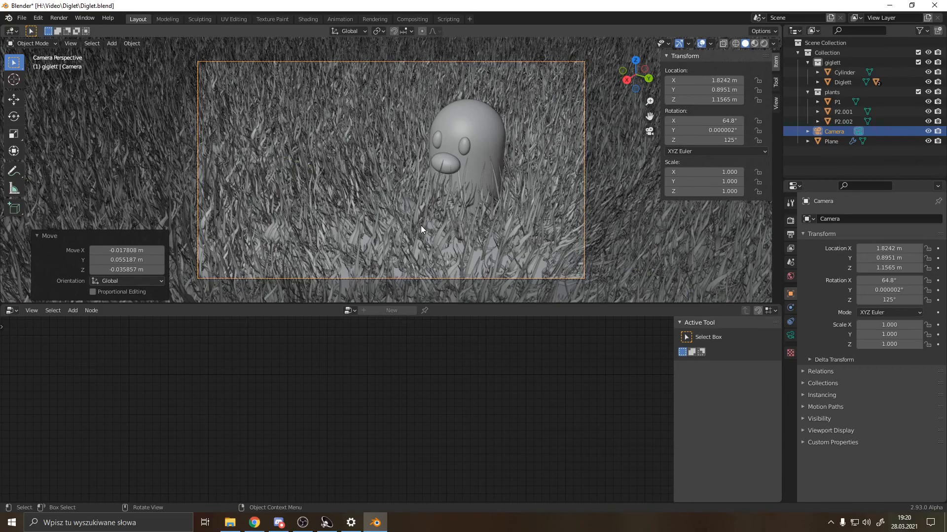
scroll(421, 225, down, 2)
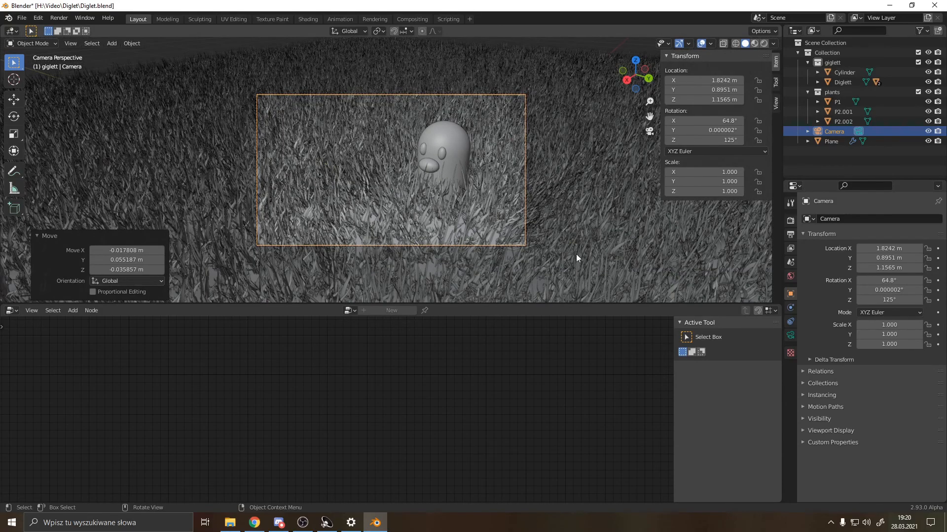
scroll(477, 235, up, 1)
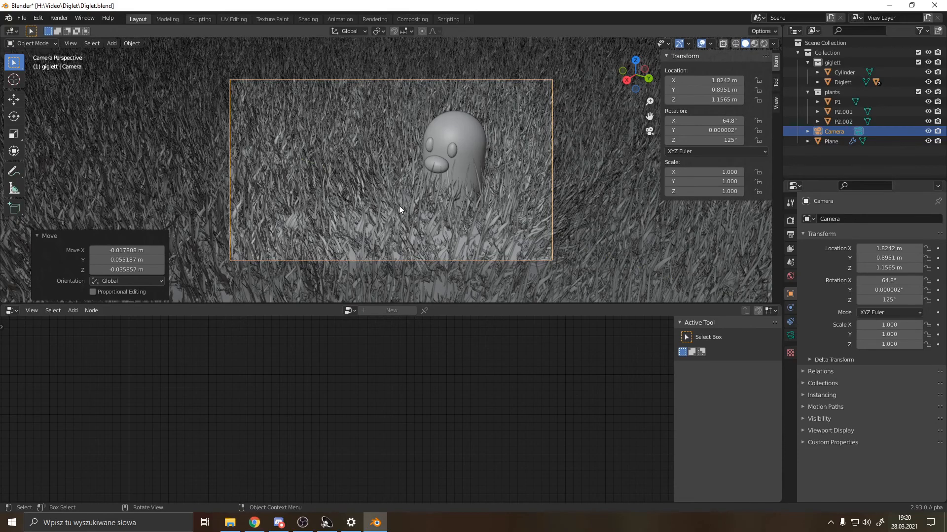
Insert an Attribute Color Ramp node between Group Input and Point Distribute in the plane's node tree
click(399, 226)
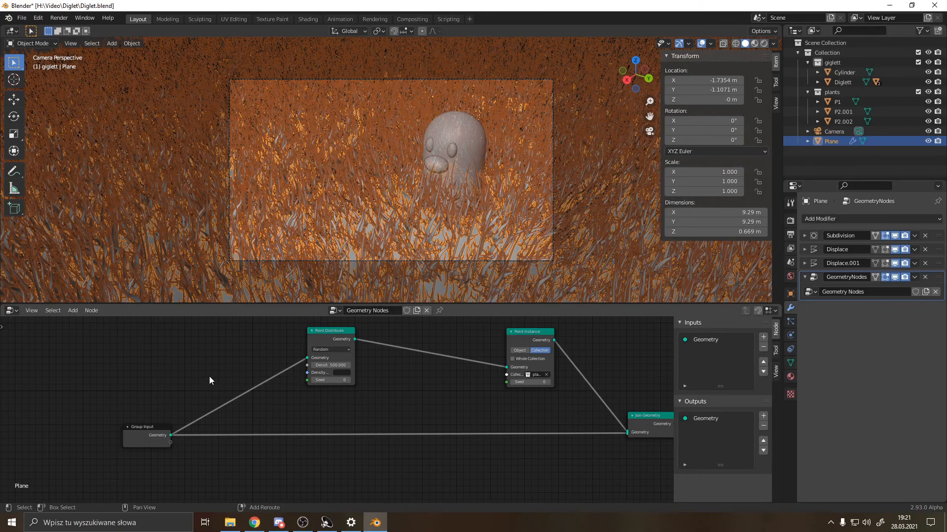
key(shift+a)
mouse_move(206, 394)
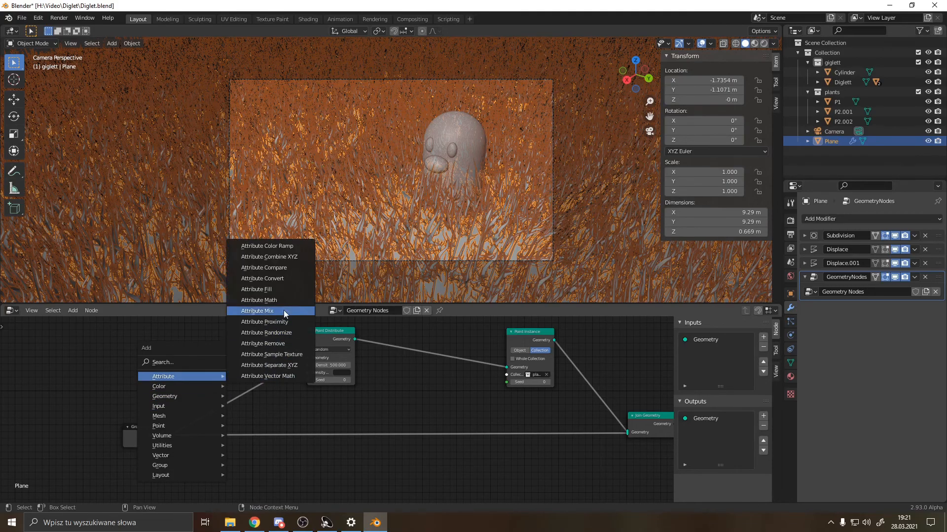
click(281, 247)
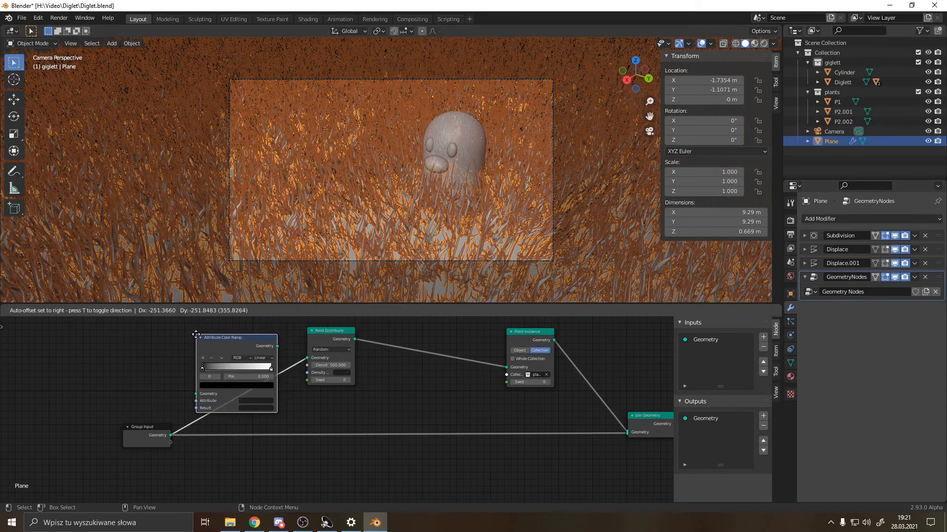
click(200, 334)
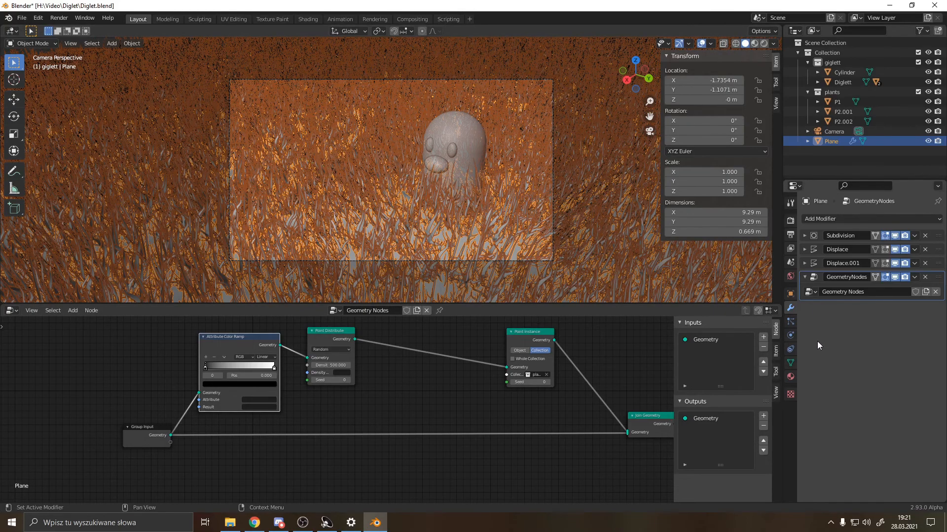
Add a vertex group named dense to the plane
click(791, 363)
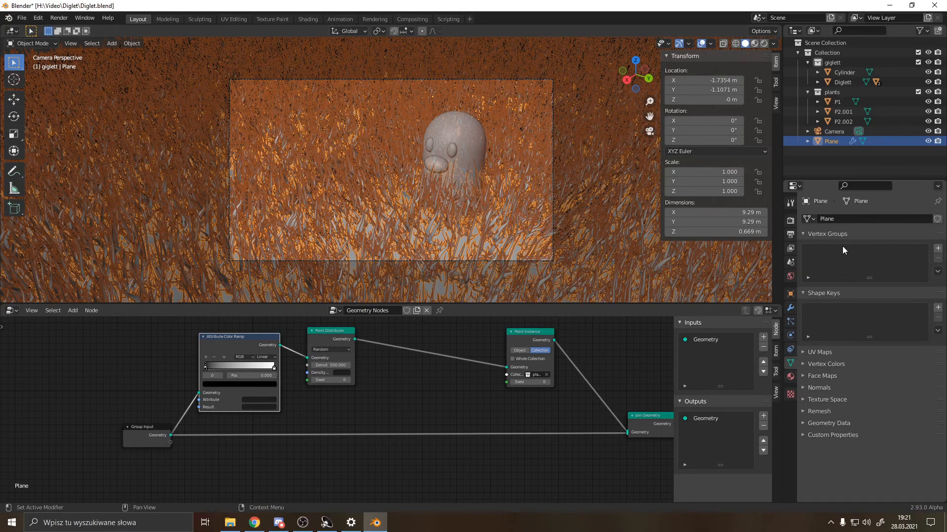
click(937, 249)
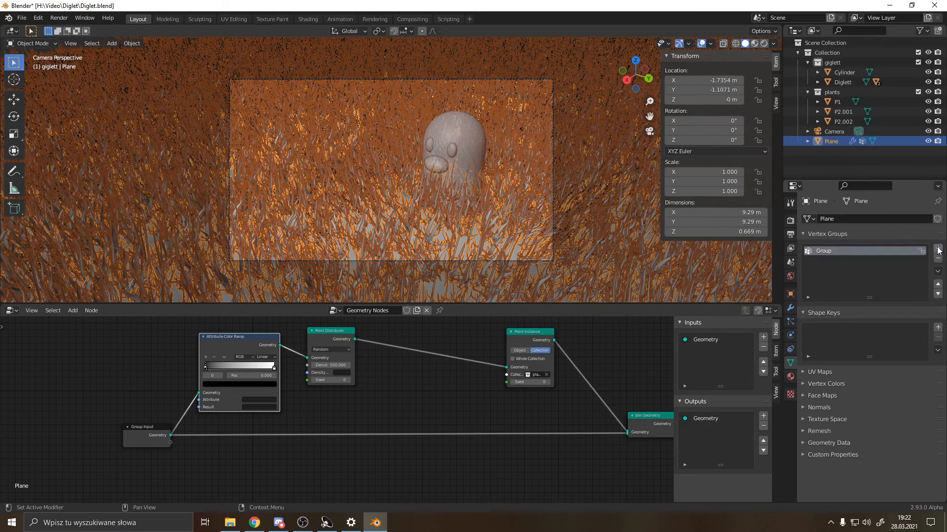
double_click(839, 250)
key(Return)
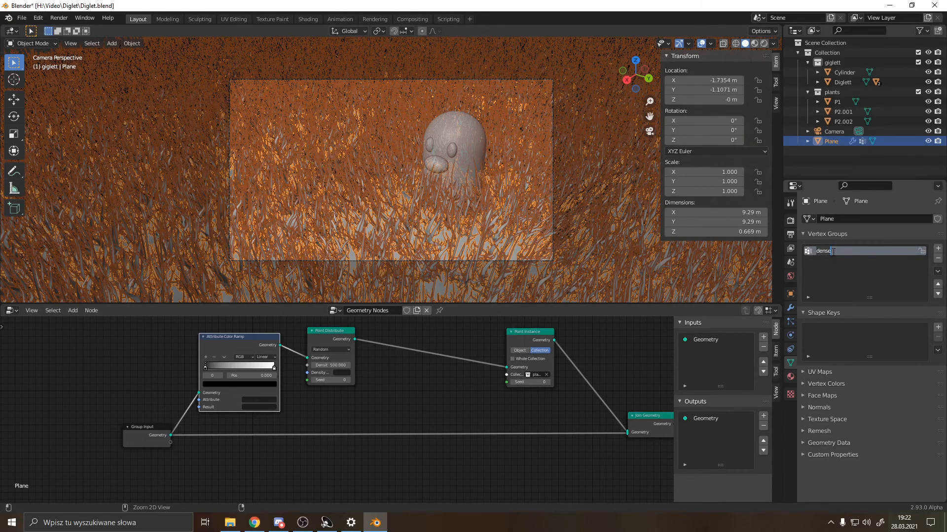
Set the color ramp's Attribute and Result and Point Distribute's density attribute to dense
click(263, 400)
text(dense)
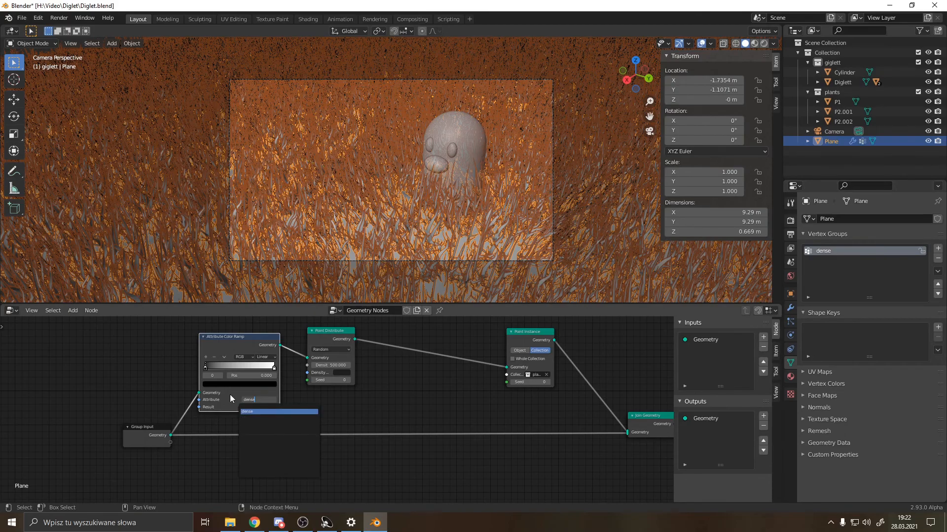
click(256, 412)
click(248, 407)
text(dense)
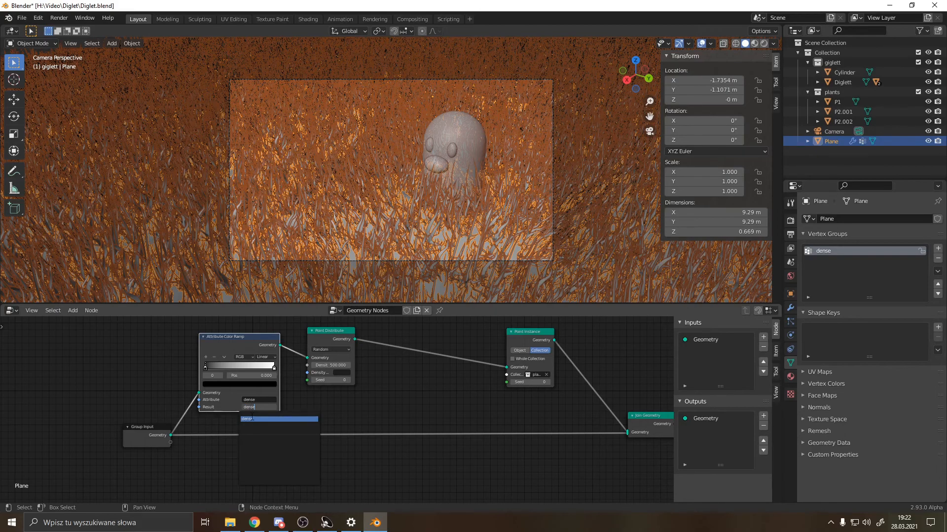
click(251, 419)
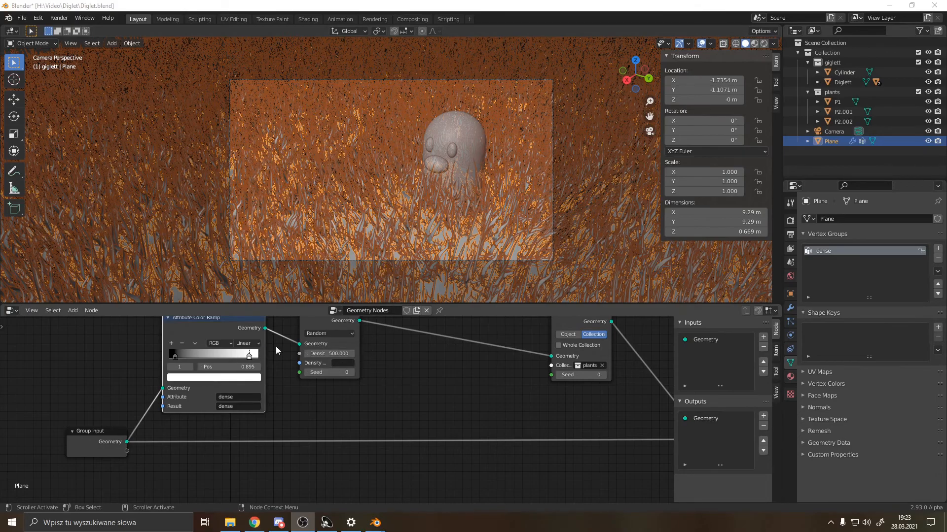
click(339, 364)
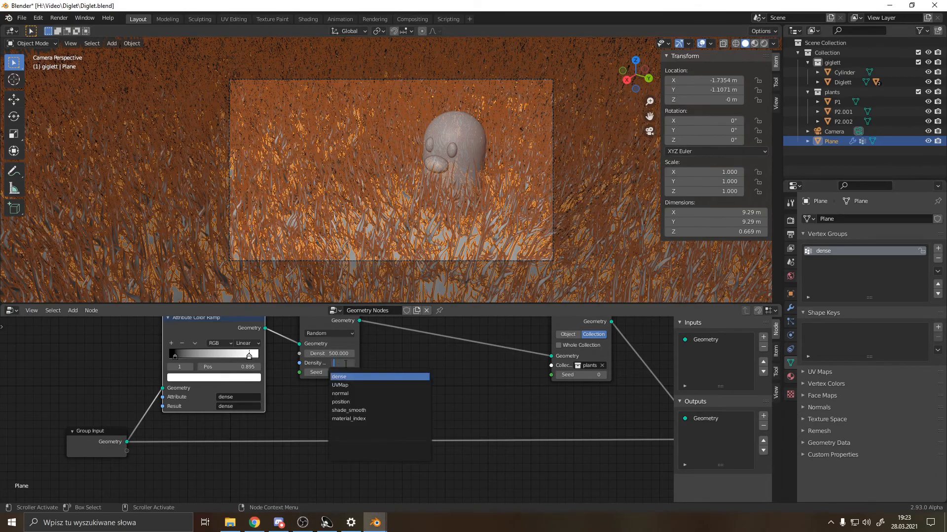
click(342, 376)
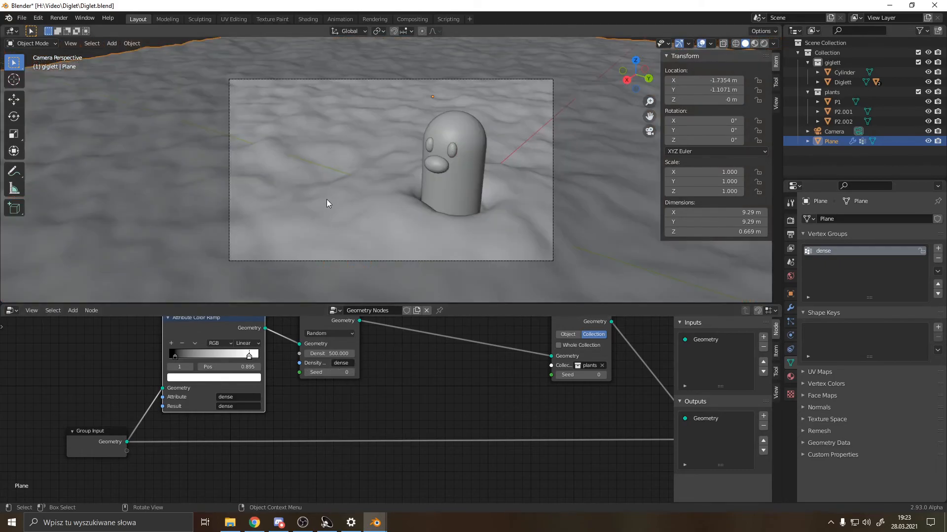
Reverse the color ramp so white sits at position 0 and black at 1.000, and save the file
drag(174, 358, 265, 357)
click(246, 357)
key(ctrl+s)
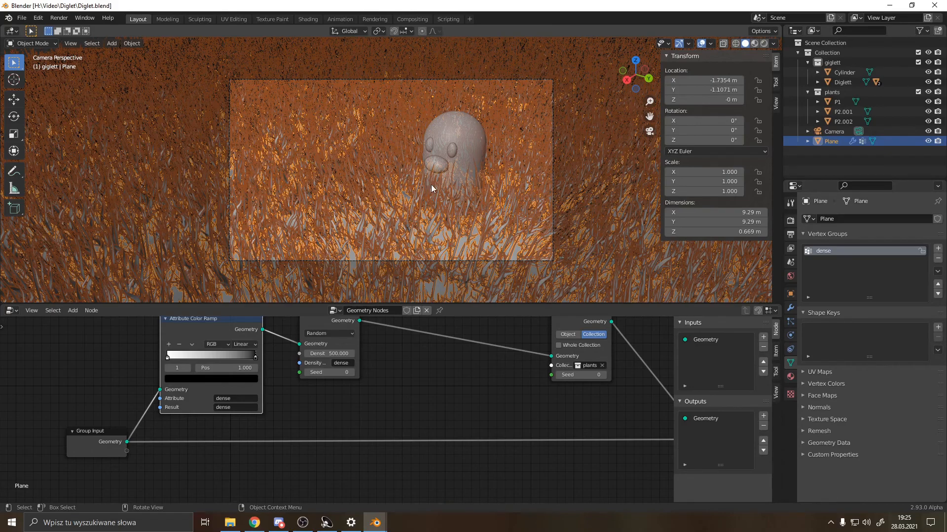
Weight-paint the ground around Diglett's base at weight 1.000, strength 1.000 and radius 160 px to clear the plants
click(28, 43)
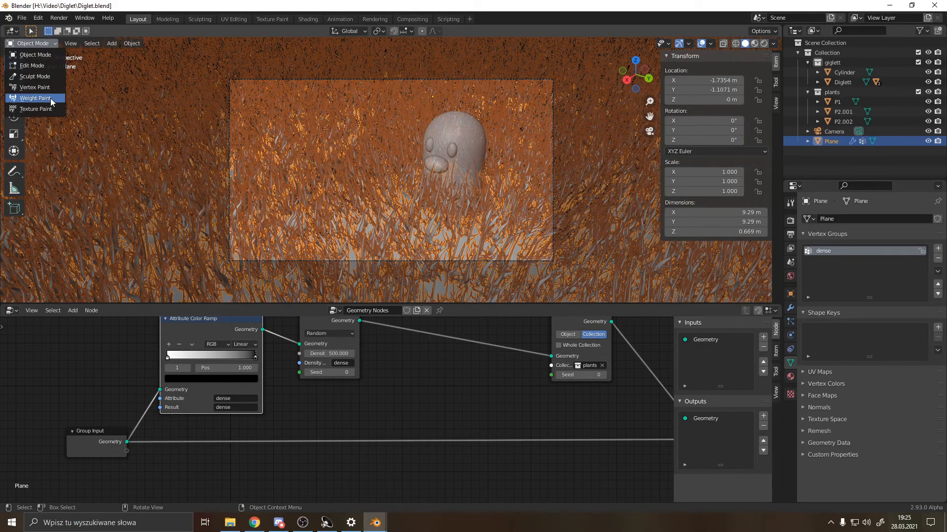
click(36, 98)
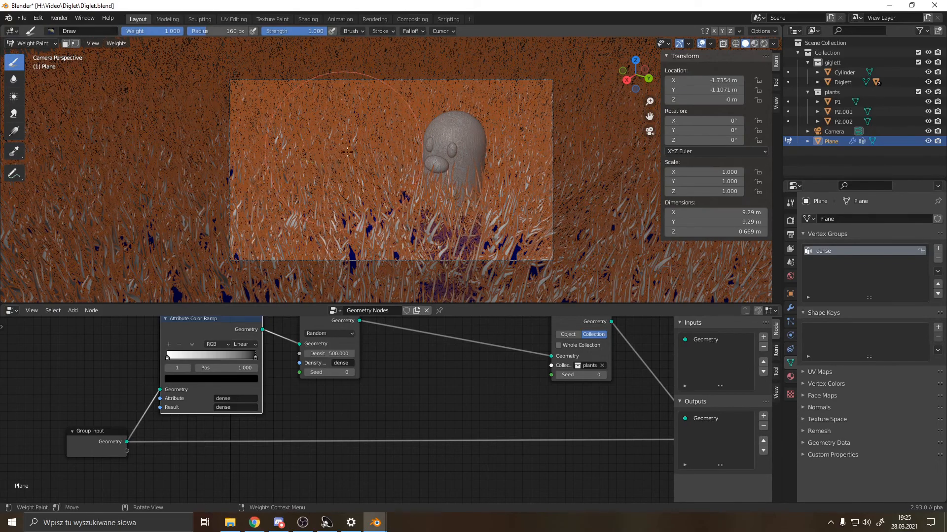
mouse_move(441, 199)
mouse_down()
mouse_move(515, 203)
mouse_move(503, 176)
mouse_move(345, 158)
mouse_move(419, 232)
mouse_move(493, 232)
mouse_move(473, 261)
mouse_move(423, 256)
mouse_move(416, 186)
mouse_move(434, 215)
mouse_move(446, 217)
mouse_move(418, 200)
mouse_move(459, 217)
mouse_move(482, 211)
mouse_move(434, 203)
mouse_up()
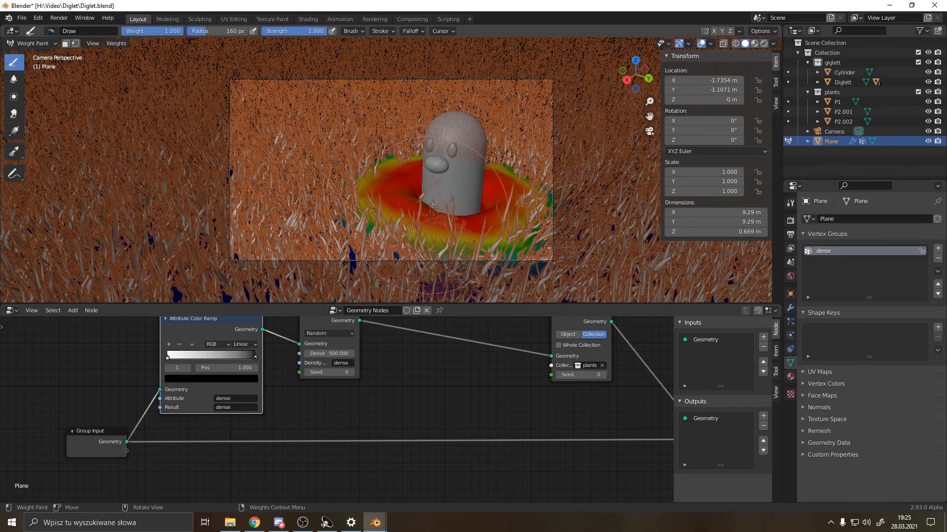
Hide the Camera and paint a wider ring of weight around Diglett with brush strength 0.474 to thin out the plants
middle_drag(458, 208, 399, 191)
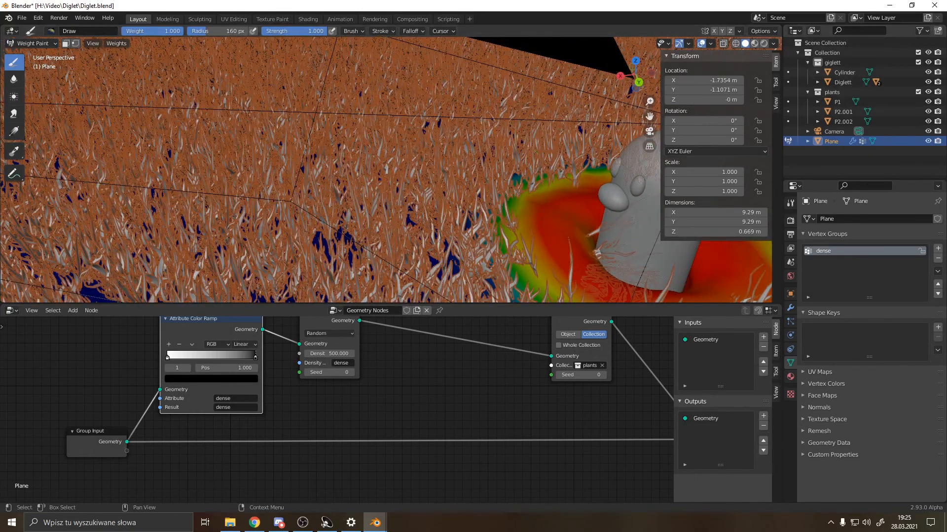
click(928, 131)
scroll(265, 143, down, 8)
middle_drag(264, 143, 552, 197)
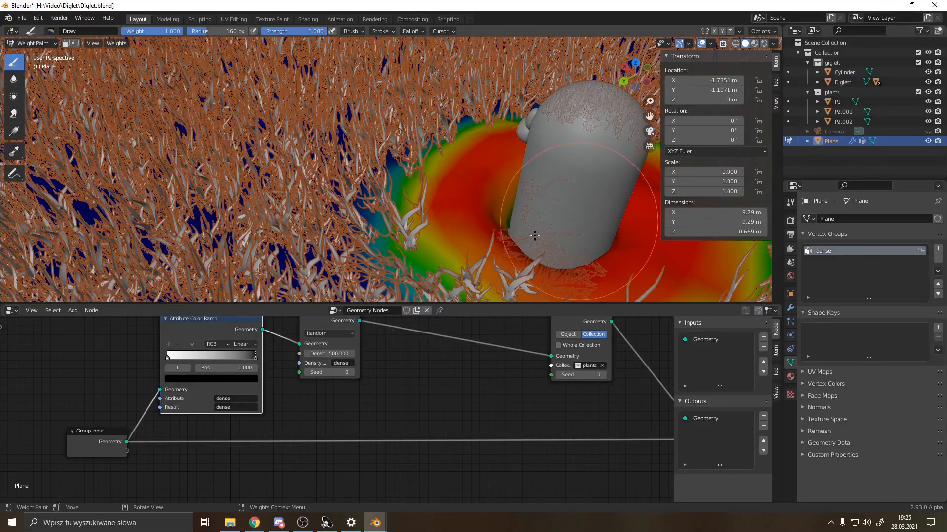
scroll(560, 251, down, 3)
mouse_move(560, 251)
middle_down()
mouse_move(532, 222)
mouse_move(493, 262)
mouse_move(451, 274)
mouse_move(251, 247)
mouse_move(364, 241)
mouse_move(391, 264)
mouse_move(469, 222)
mouse_move(450, 138)
mouse_move(388, 112)
mouse_move(397, 80)
mouse_move(355, 118)
middle_up()
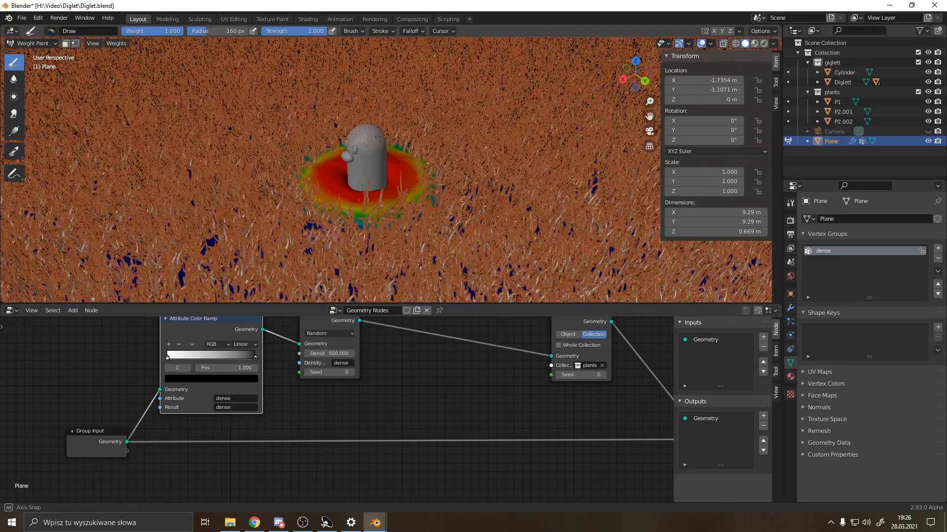
scroll(325, 144, up, 5)
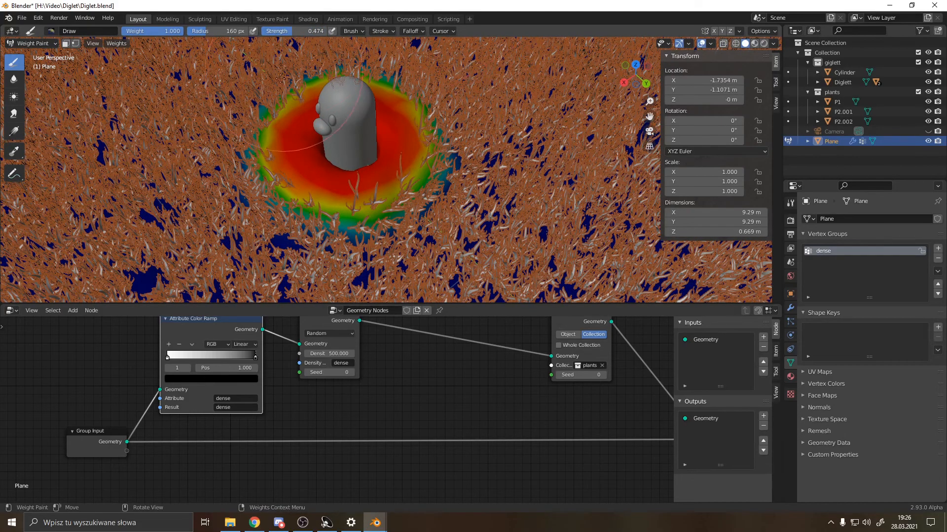
mouse_move(254, 129)
mouse_down()
mouse_move(263, 228)
mouse_move(315, 286)
mouse_move(443, 247)
mouse_move(518, 173)
mouse_move(390, 54)
mouse_move(305, 54)
mouse_move(232, 103)
mouse_move(269, 217)
mouse_move(320, 232)
mouse_move(409, 222)
mouse_move(467, 152)
mouse_move(473, 207)
mouse_move(355, 232)
mouse_move(458, 118)
mouse_move(388, 63)
mouse_move(276, 84)
mouse_move(232, 143)
mouse_move(287, 256)
mouse_move(301, 237)
mouse_move(295, 261)
mouse_move(197, 232)
mouse_move(263, 170)
mouse_up()
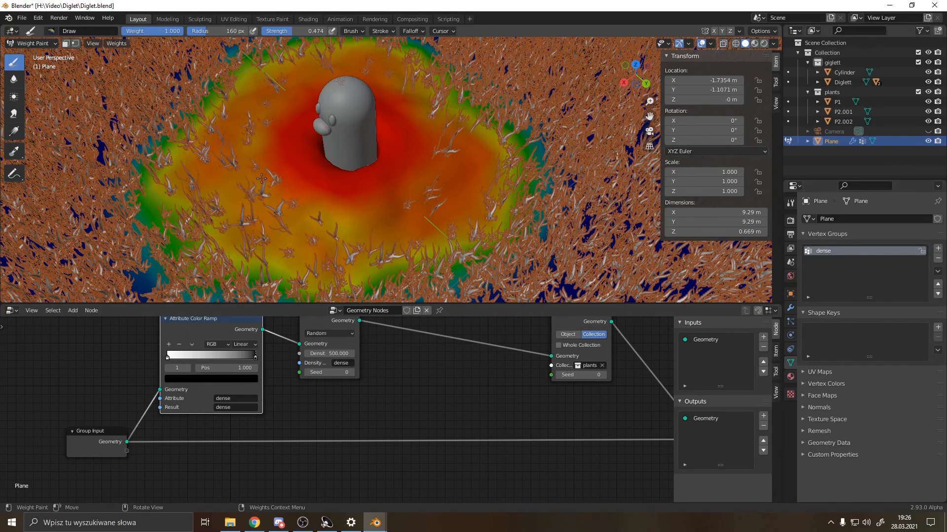
Look through the Camera and paint more weight on the ground in front of Diglett
key(KP_0)
scroll(436, 216, up, 1)
mouse_move(424, 232)
mouse_down()
mouse_move(387, 245)
mouse_move(450, 242)
mouse_move(521, 208)
mouse_move(477, 167)
mouse_move(438, 195)
mouse_move(391, 191)
mouse_move(477, 213)
mouse_up()
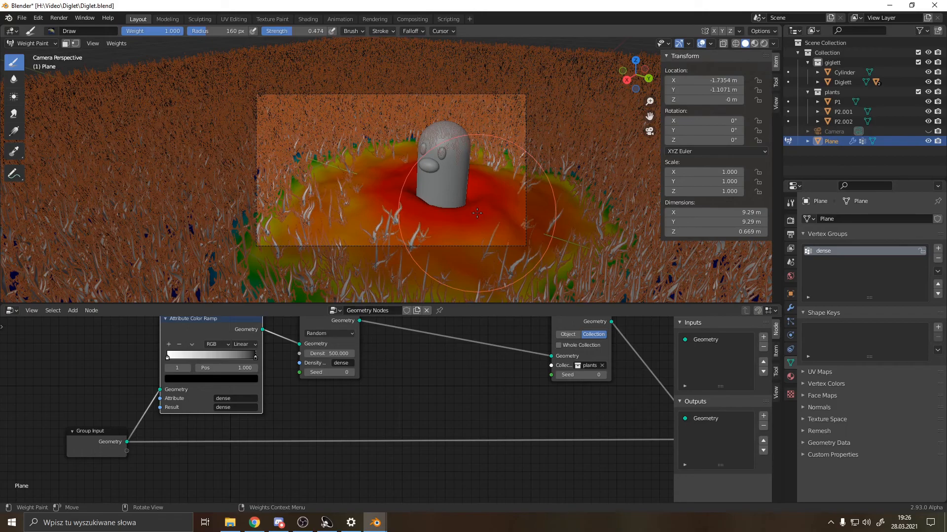
Return the plane to Object Mode and unhide the Camera
click(28, 43)
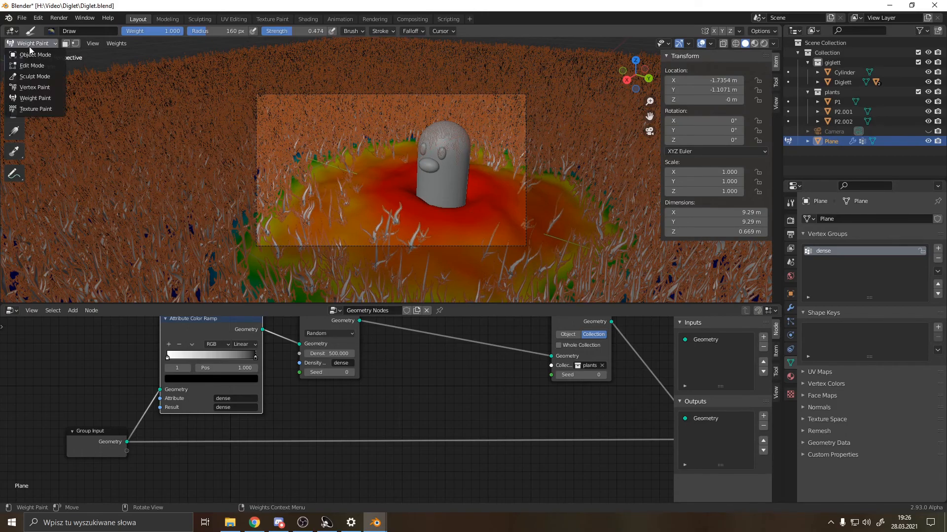
click(32, 55)
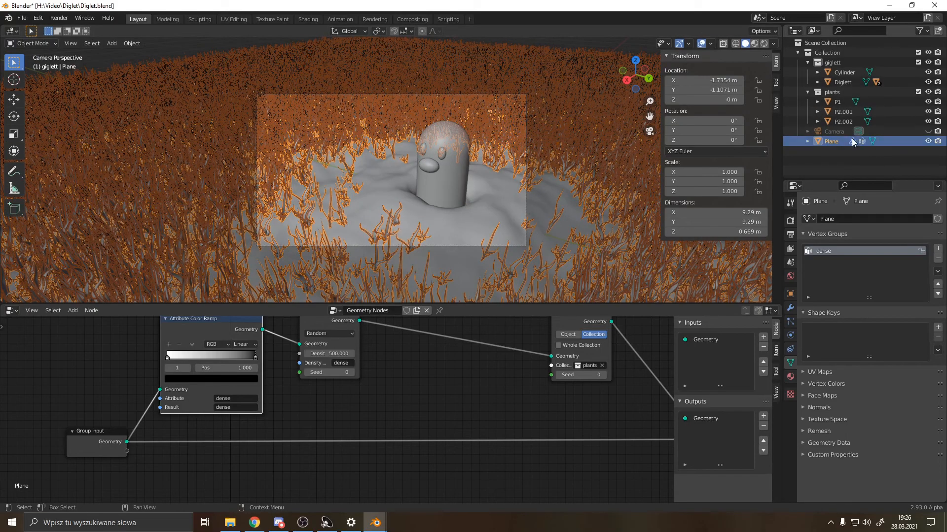
click(928, 131)
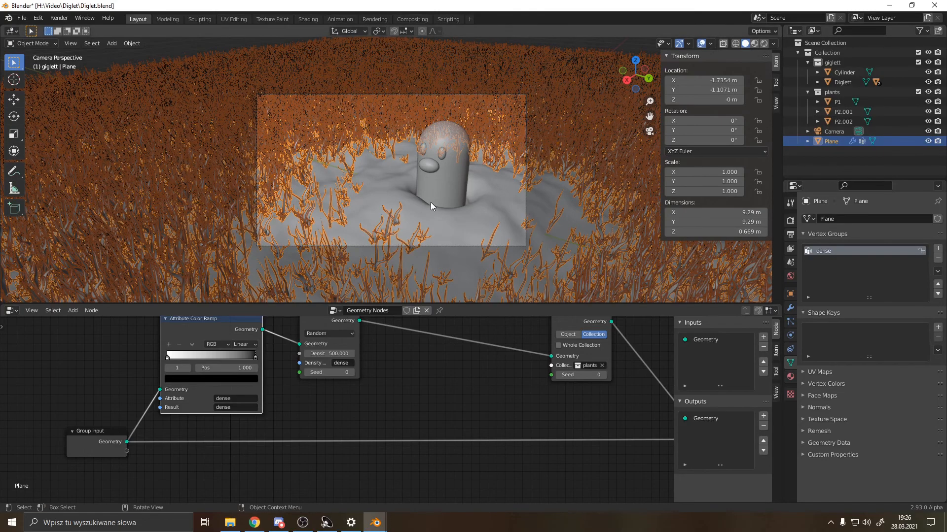
Move the Camera slightly sideways and back about 0.402 m along its local Z, to about X 2.148, Y 1.072, Z 1.321 m
click(824, 132)
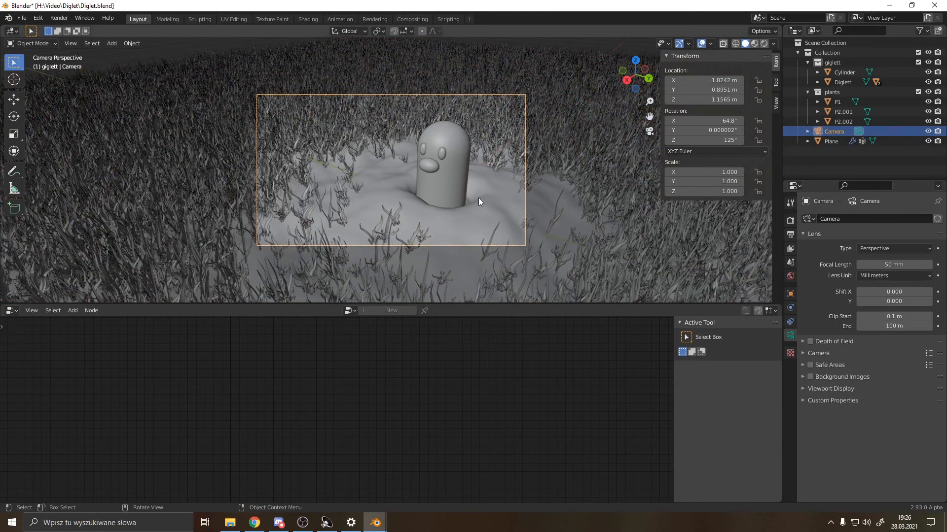
key(g)
click(437, 193)
key(g)
key(z)
key(z)
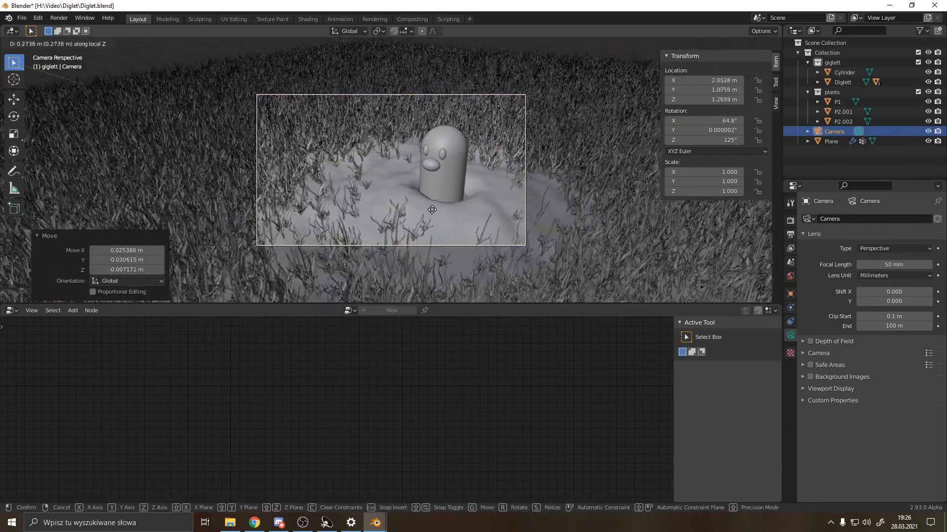
click(431, 217)
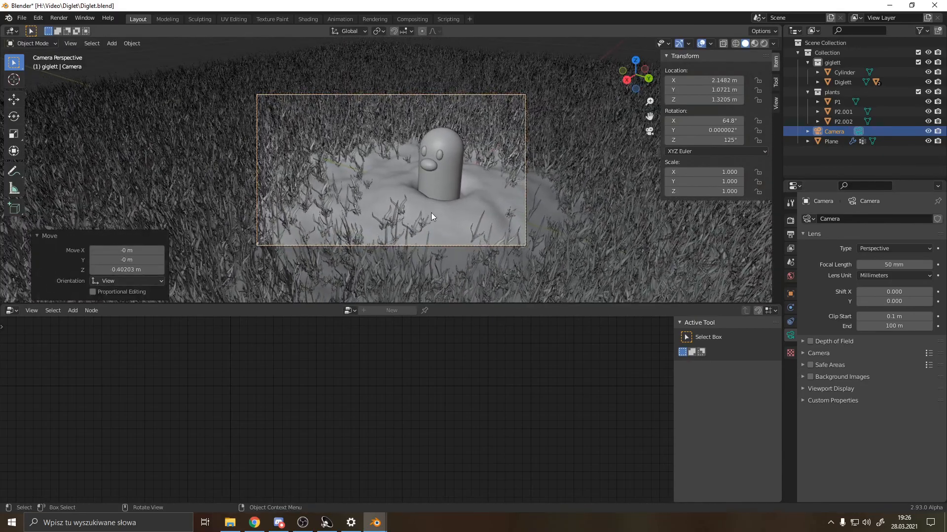
Undo the last four changes
key(ctrl+z)
key(ctrl+z)
key(ctrl+z)
key(ctrl+z)
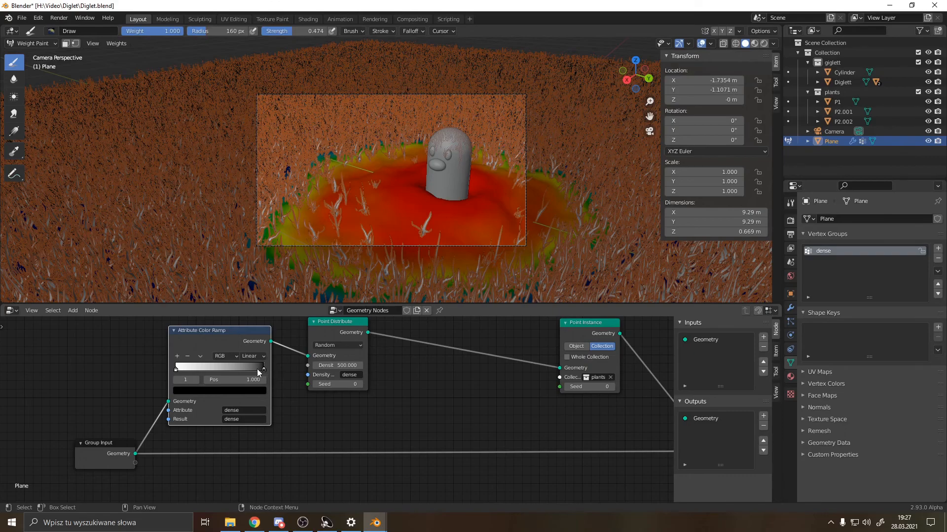
Tighten the Attribute Color Ramp by placing the white stop at about 0.132 and the black stop at about 0.968
mouse_move(263, 369)
mouse_down()
mouse_move(243, 373)
mouse_move(255, 374)
mouse_up()
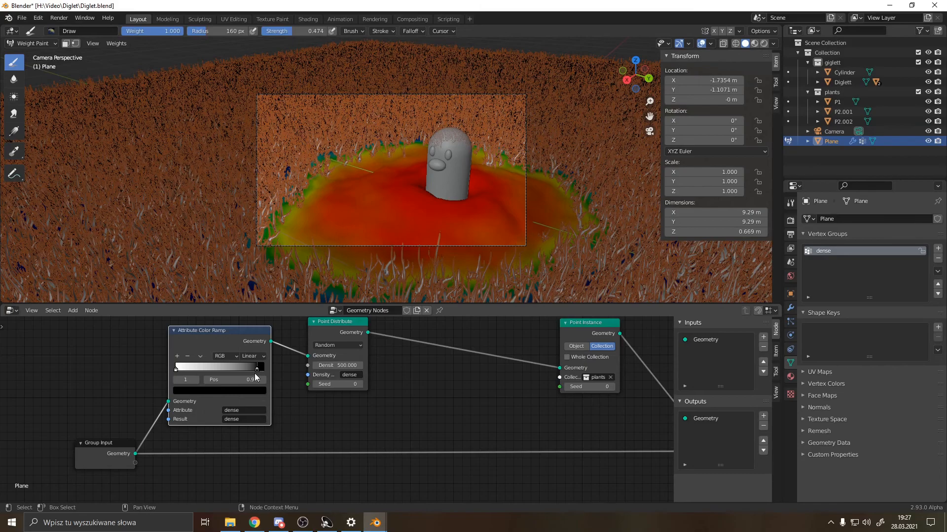
click(177, 370)
mouse_move(178, 373)
mouse_down()
mouse_move(219, 378)
mouse_move(190, 381)
mouse_up()
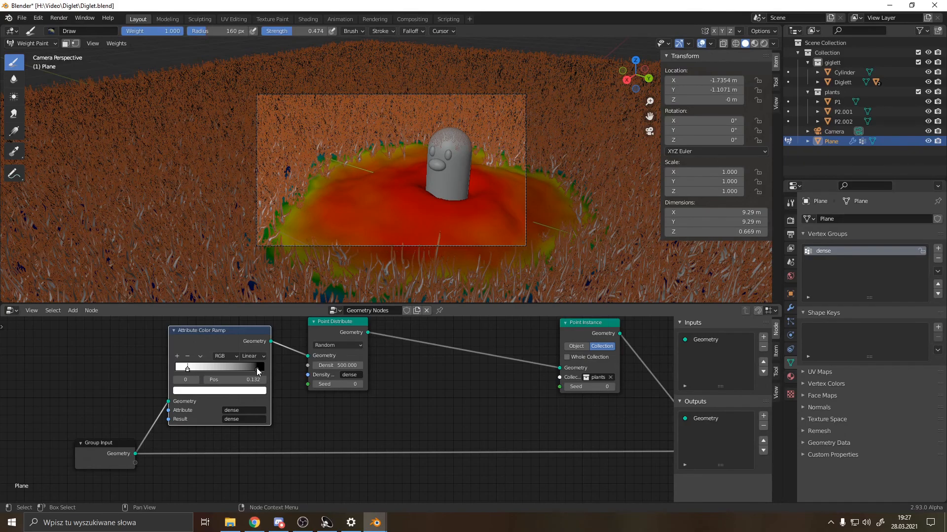
drag(257, 368, 260, 369)
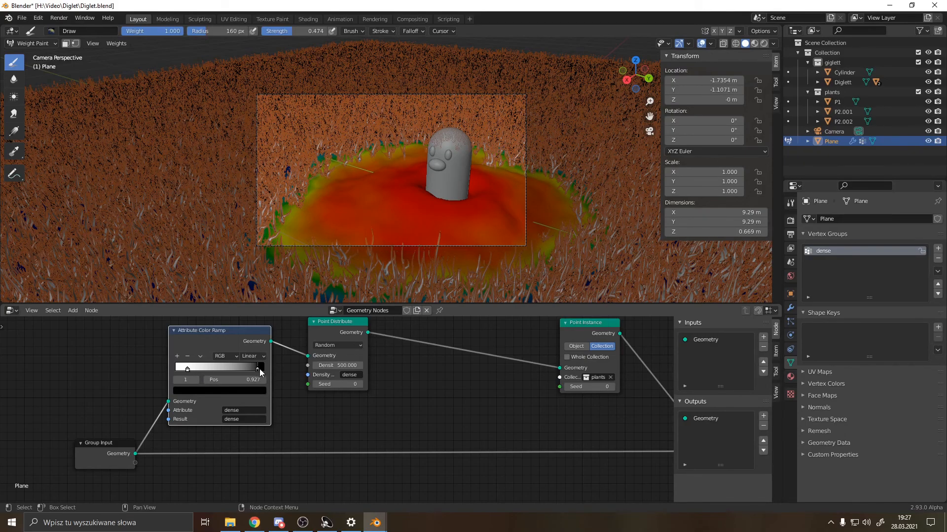
Switch Point Distribute to Poisson Disk and set its minimum distance to 0.100
click(345, 345)
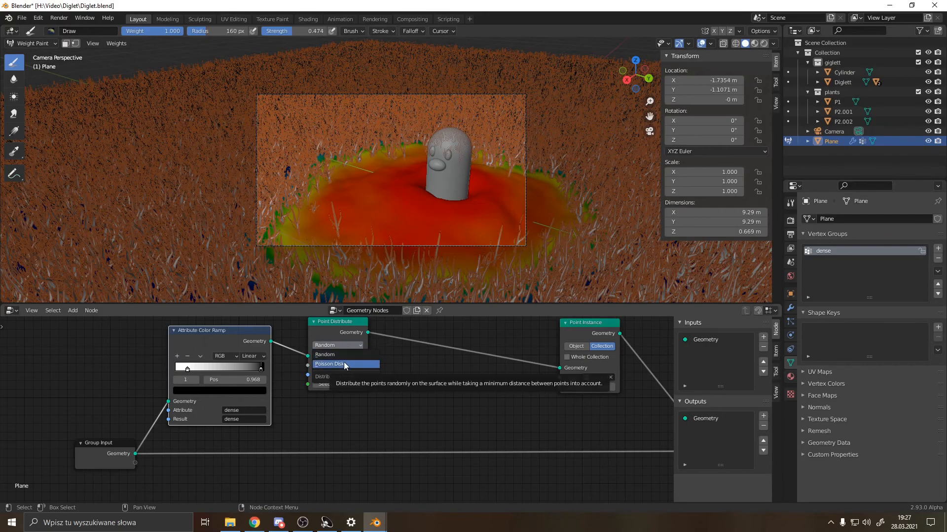
click(343, 363)
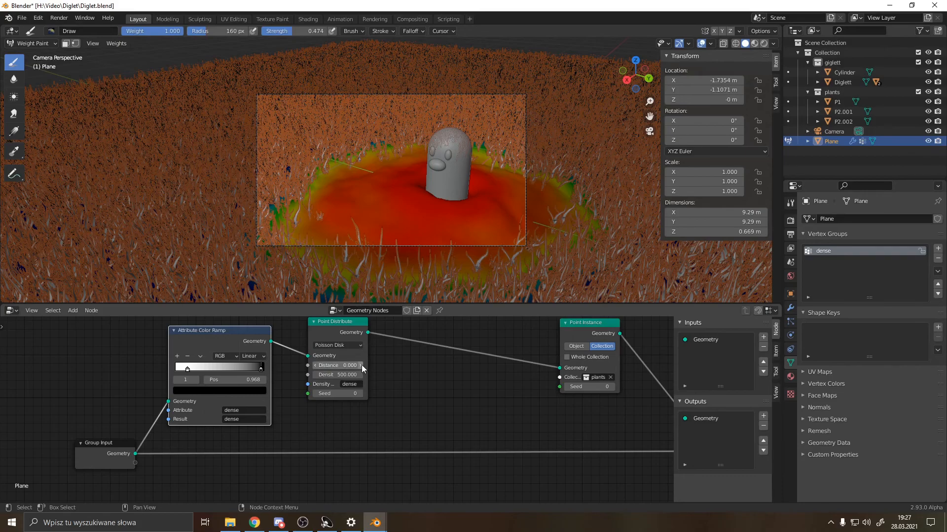
click(361, 365)
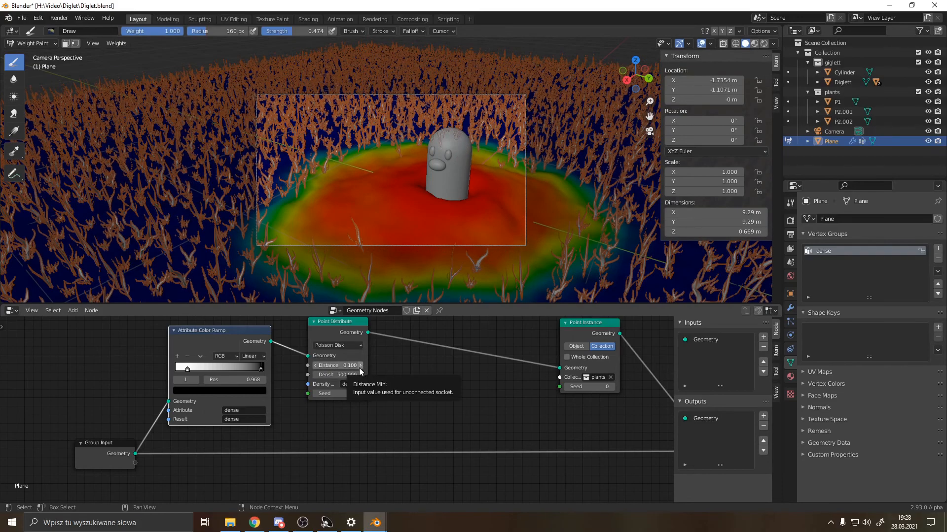
Set the Point Distribute node's minimum distance to 0.01
click(337, 368)
text(0.1)
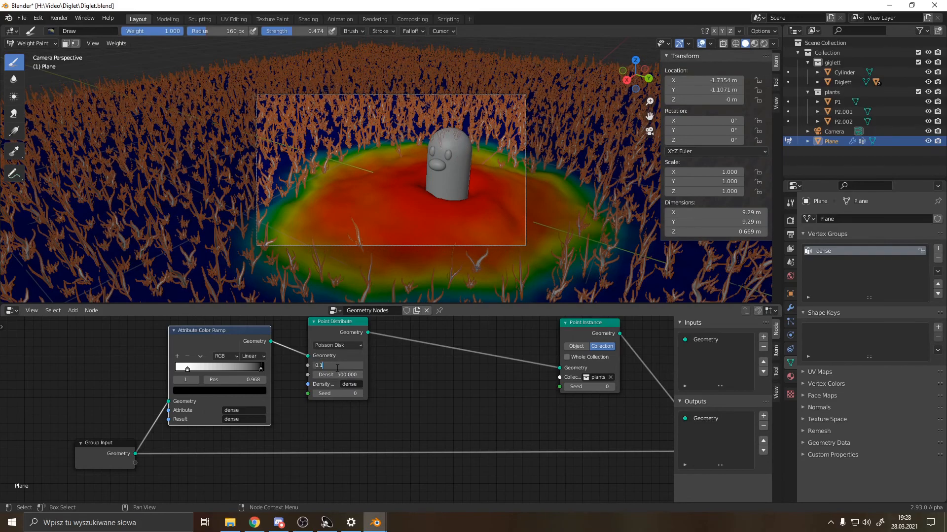
key(Left)
text(0)
key(Return)
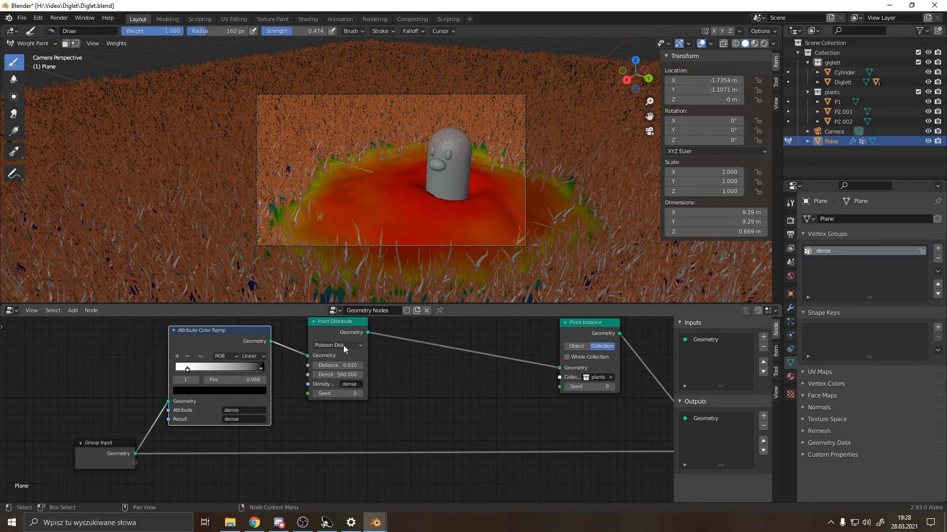
Try the Random distribution method on the Point Distribute node and return it to Poisson Disk
click(343, 345)
click(341, 353)
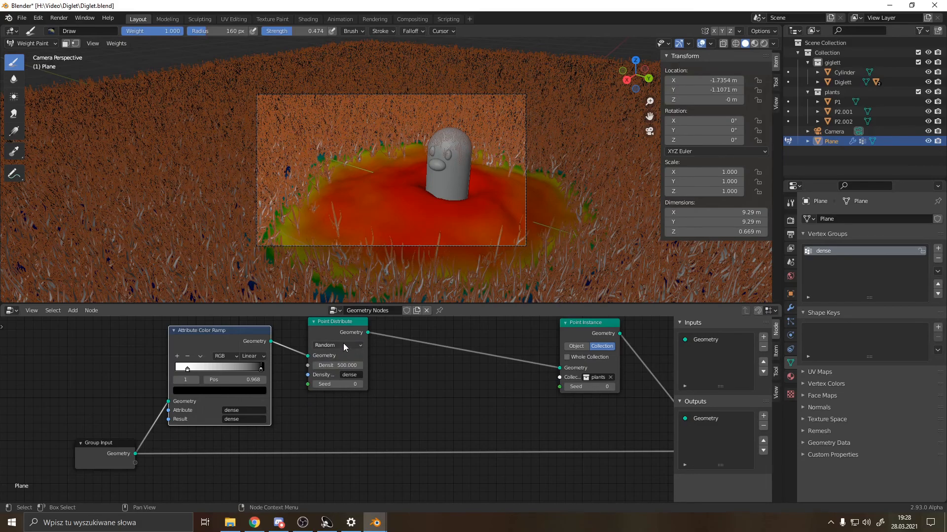
click(341, 344)
click(345, 363)
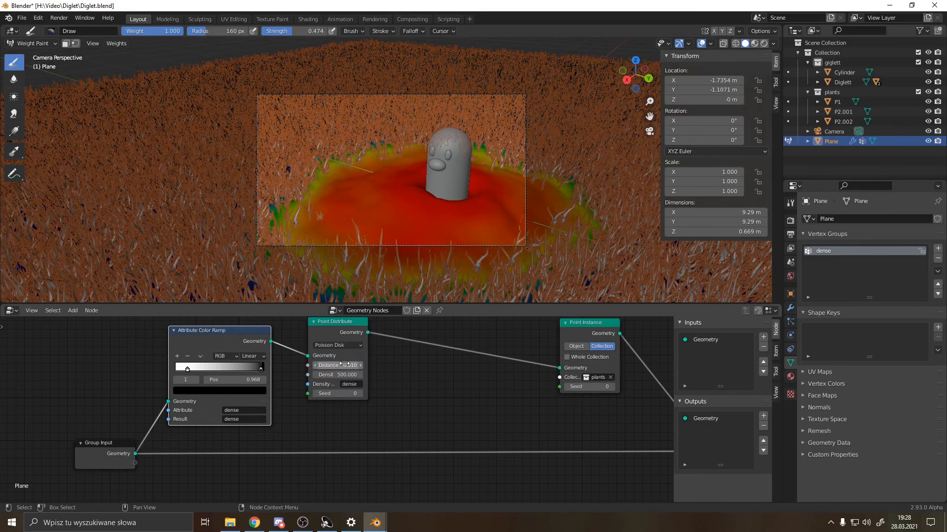
Raise the Poisson Disk minimum distance to 0.040
click(359, 366)
click(360, 365)
click(360, 365)
Switch the ground plane from Weight Paint to Object Mode and deselect it
key(ctrl+Tab)
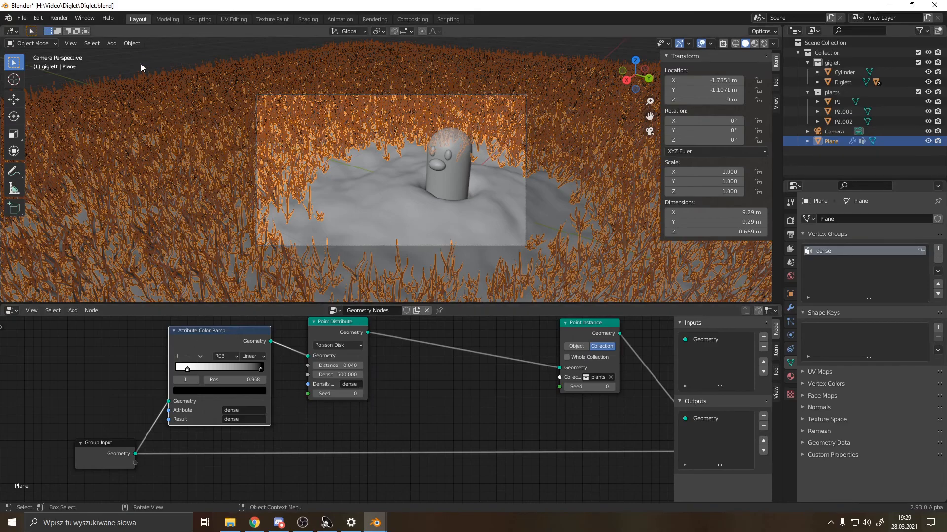
click(192, 47)
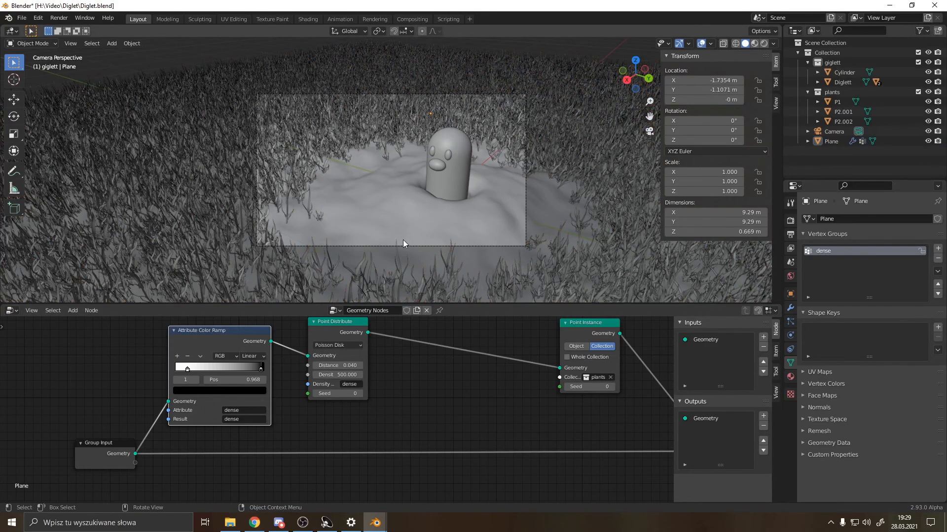
scroll(404, 240, up, 1)
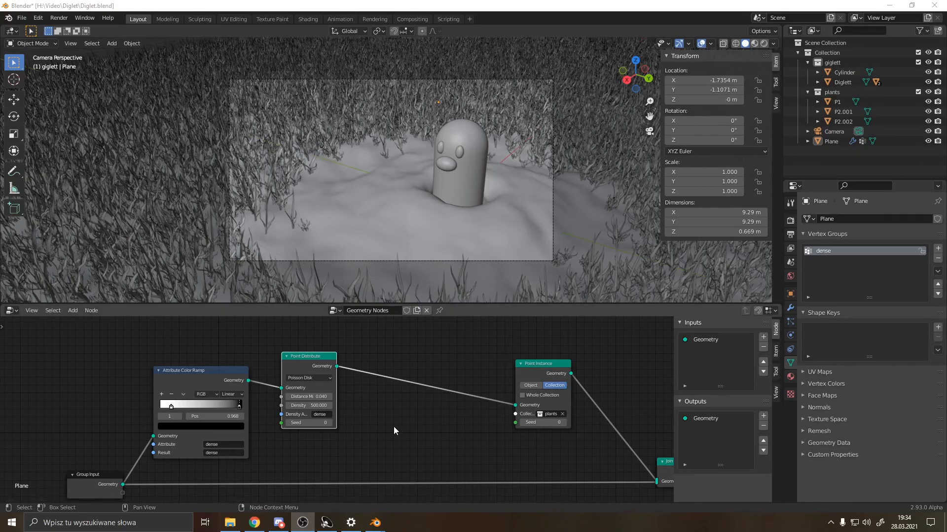
Insert an Attribute Randomize node on the link between Point Distribute and Point Instance
key(shift+a)
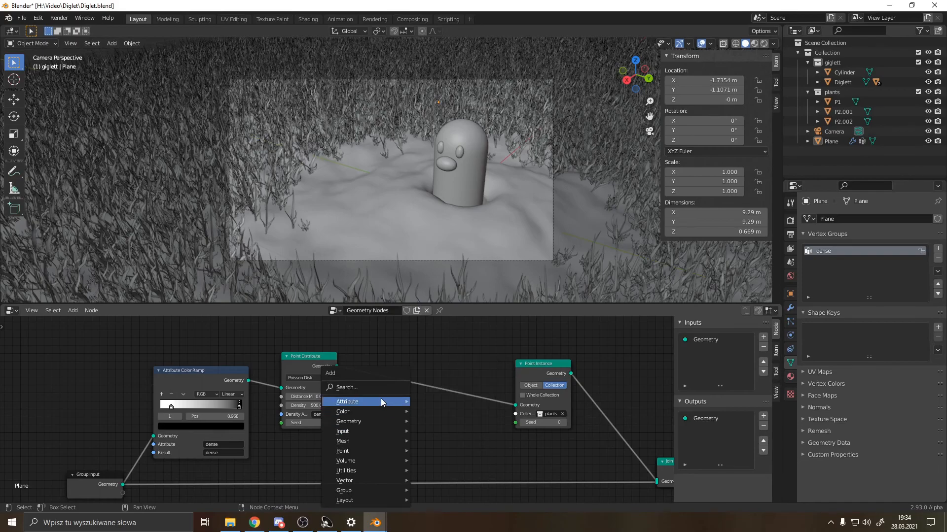
mouse_move(377, 414)
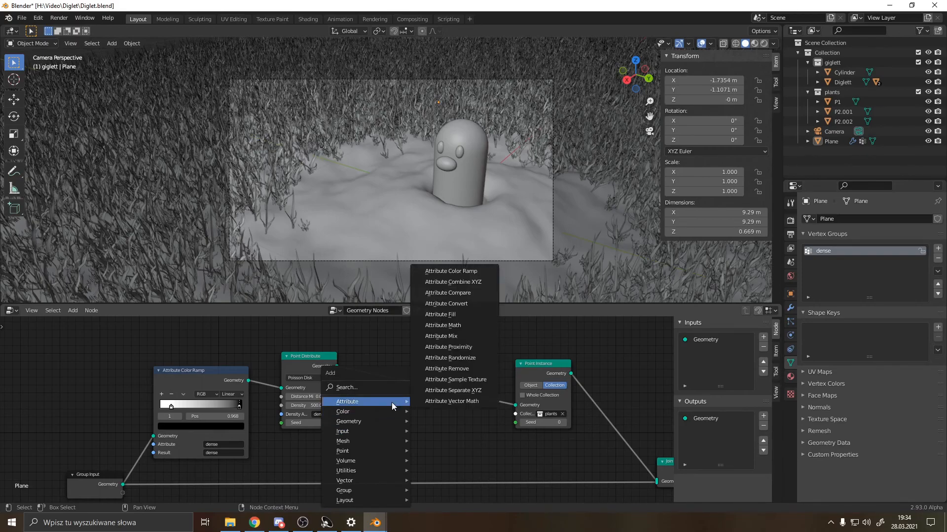
click(469, 358)
click(377, 338)
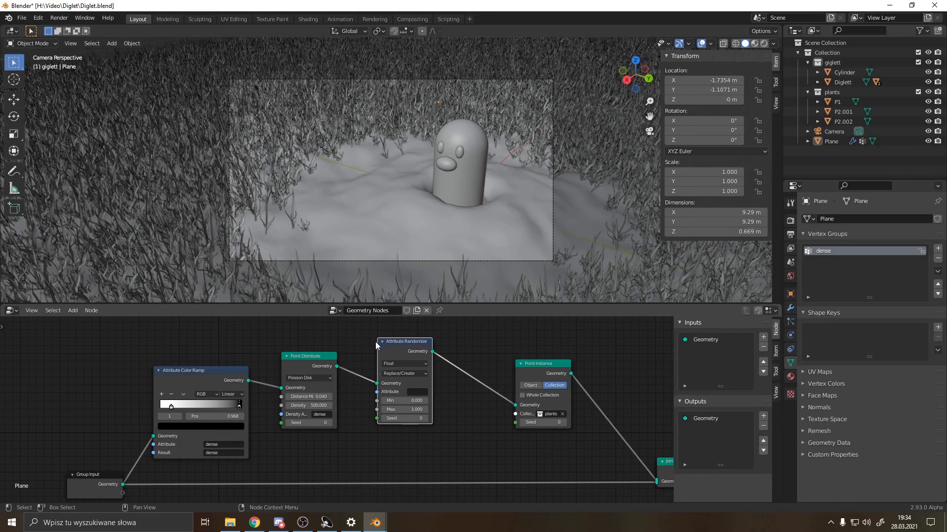
Set the Attribute Randomize node's data type to Vector and its attribute to rotation
click(396, 363)
click(395, 390)
middle_drag(438, 438, 435, 411)
click(412, 353)
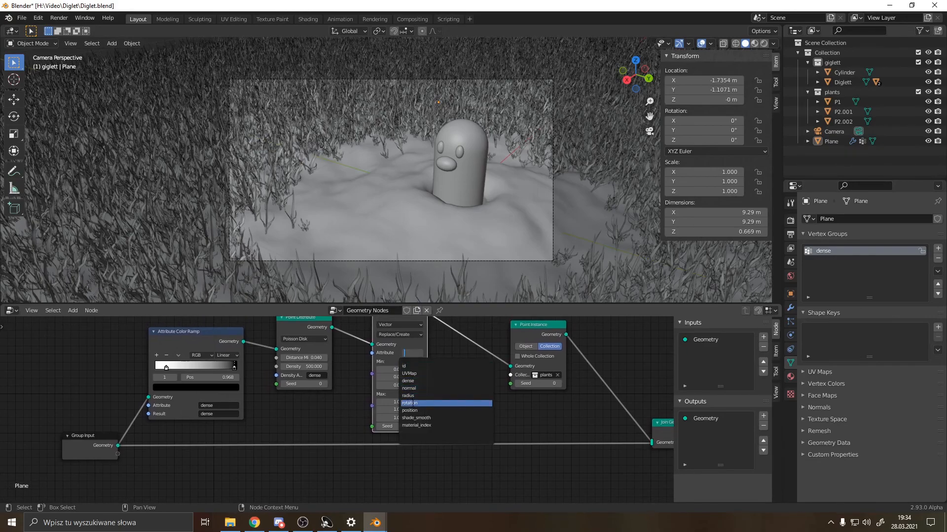
click(409, 403)
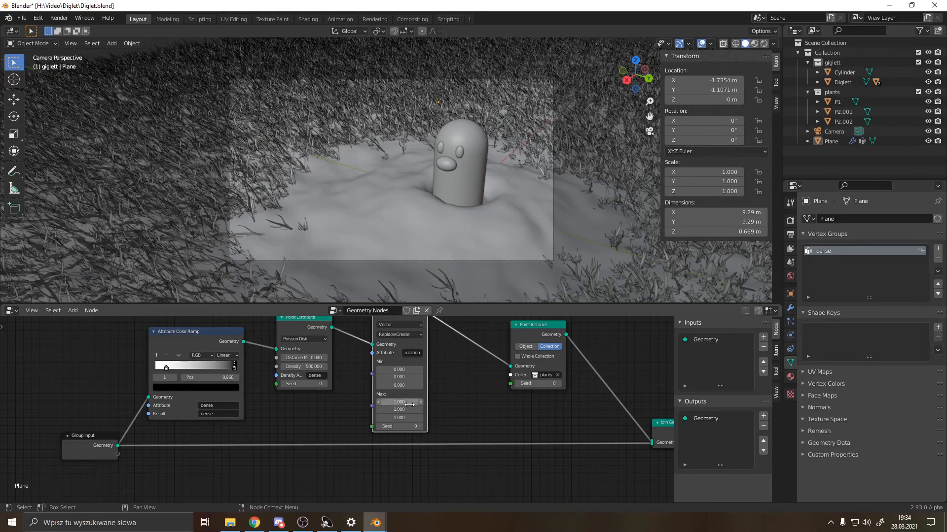
Set the X and Y maximum of the rotation randomization to 0
click(410, 403)
text(0)
key(Tab)
text(0)
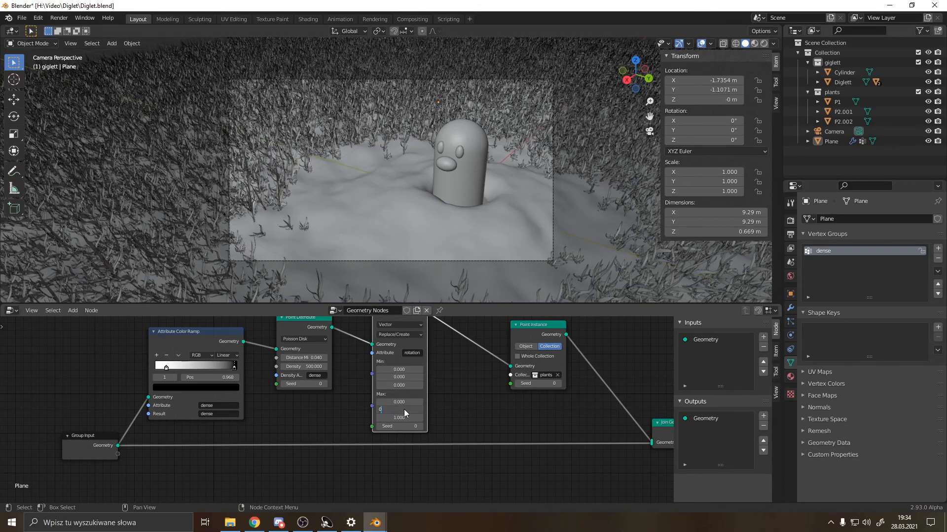
key(Return)
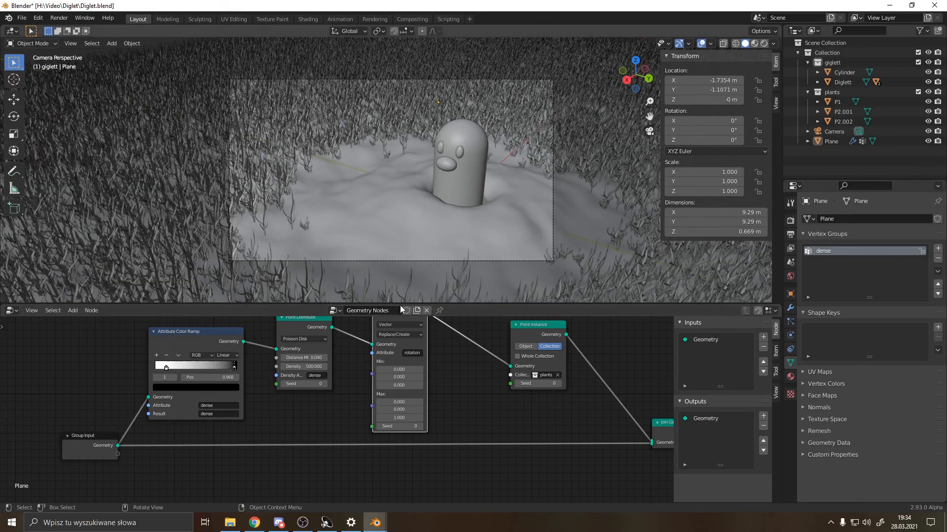
Try a Z rotation range with a minimum of 0.100 and a maximum of 0.900 on the plants
click(420, 384)
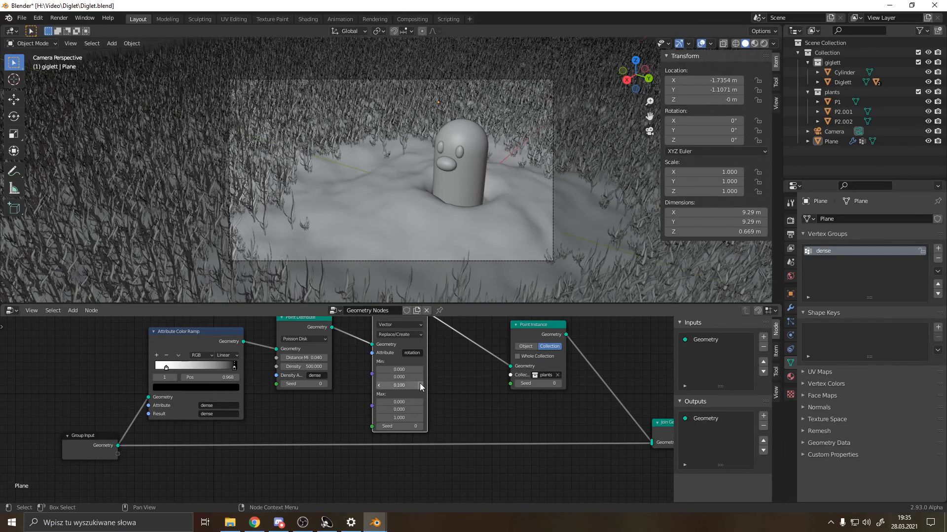
click(380, 418)
scroll(401, 264, up, 2)
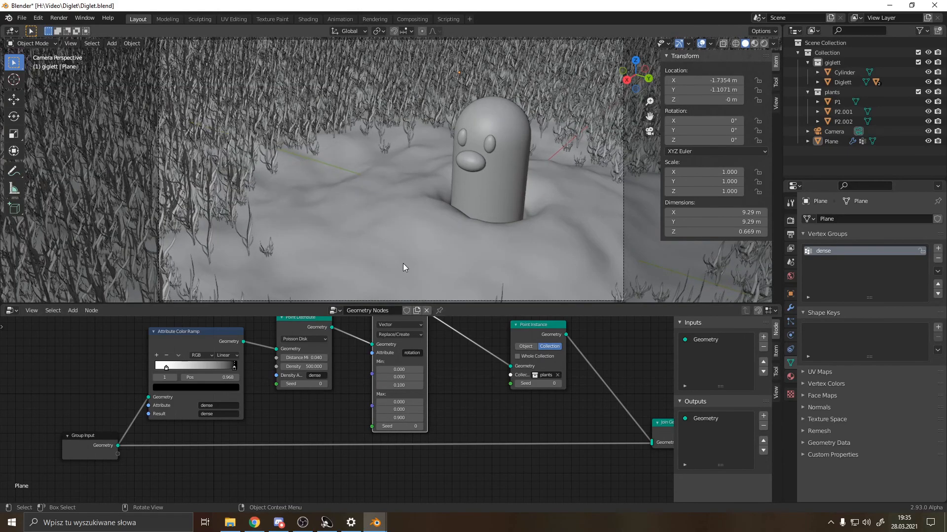
click(357, 245)
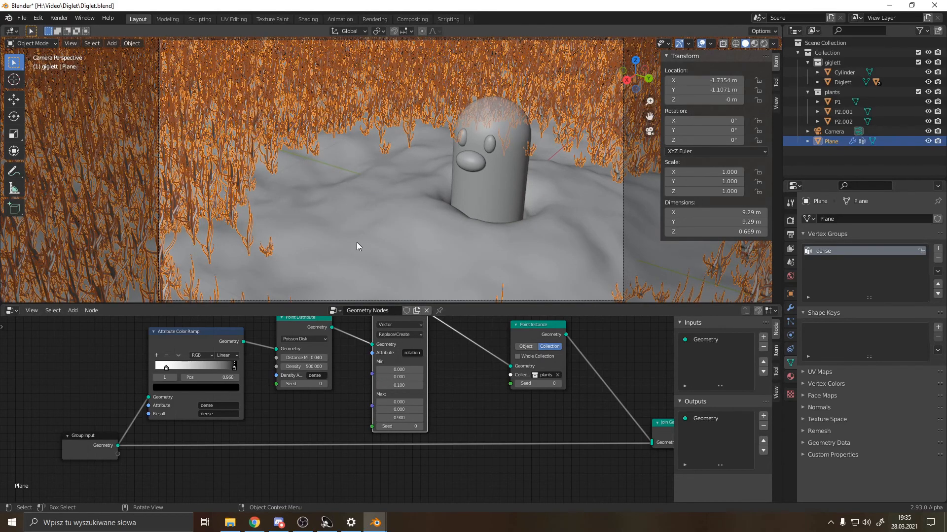
Set the rotation randomization's Z minimum to 0 and Z maximum to 65.400, and deselect the plane
mouse_move(403, 388)
mouse_down()
mouse_move(439, 388)
mouse_move(397, 385)
mouse_up()
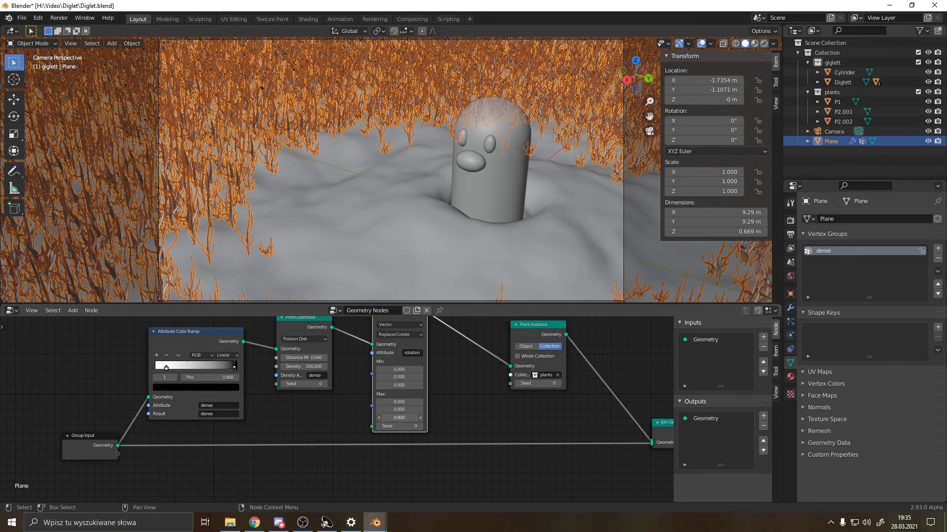
drag(399, 418, 478, 418)
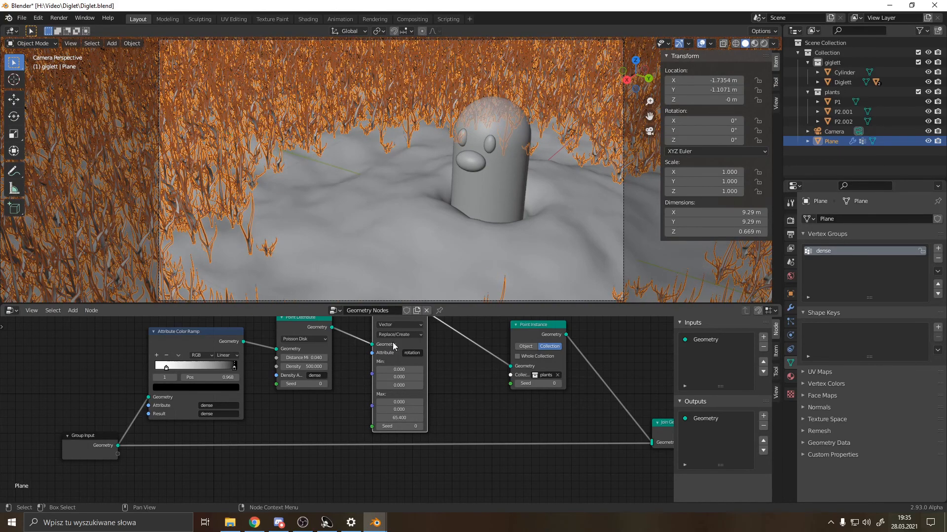
scroll(399, 224, down, 2)
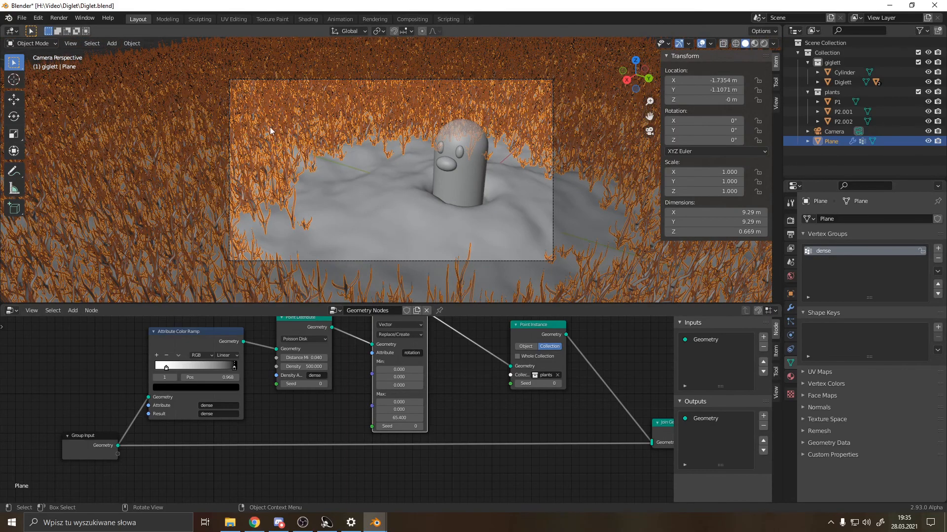
scroll(289, 139, down, 3)
key(alt+a)
scroll(373, 229, up, 5)
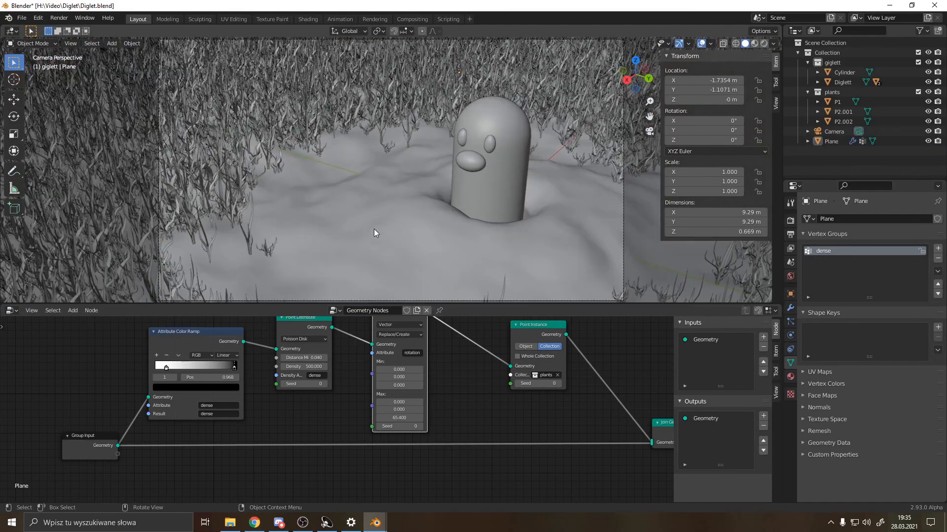
Save the Diglet.blend file
scroll(377, 229, down, 1)
scroll(375, 230, up, 1)
key(Home)
click(22, 18)
click(34, 81)
Insert a second Attribute Randomize node between the rotation randomizer and Point Instance
key(shift+a)
mouse_move(398, 395)
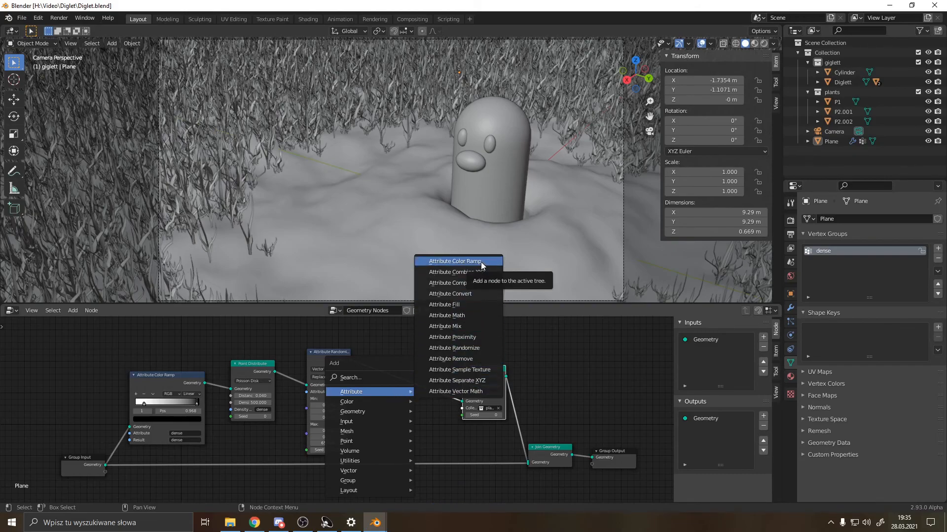
click(480, 348)
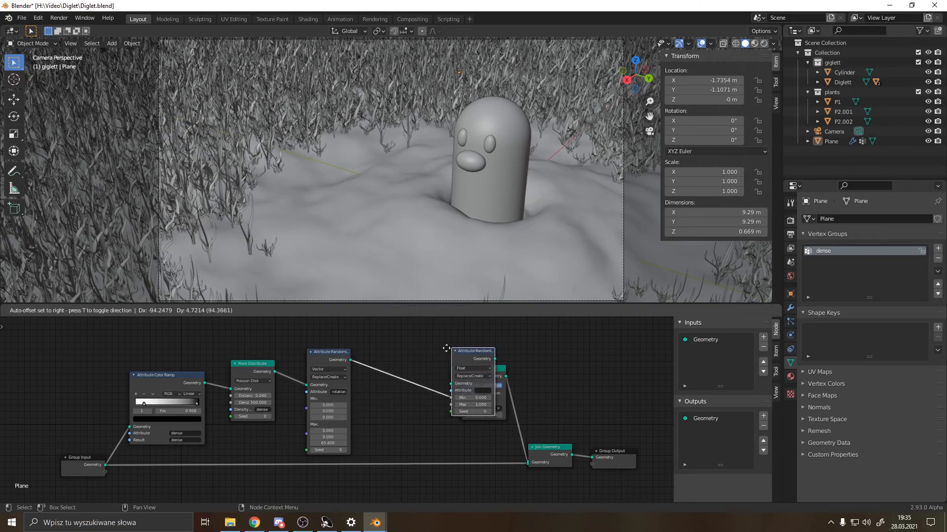
click(392, 344)
Try size as the attribute name on the second Attribute Randomize node
click(424, 388)
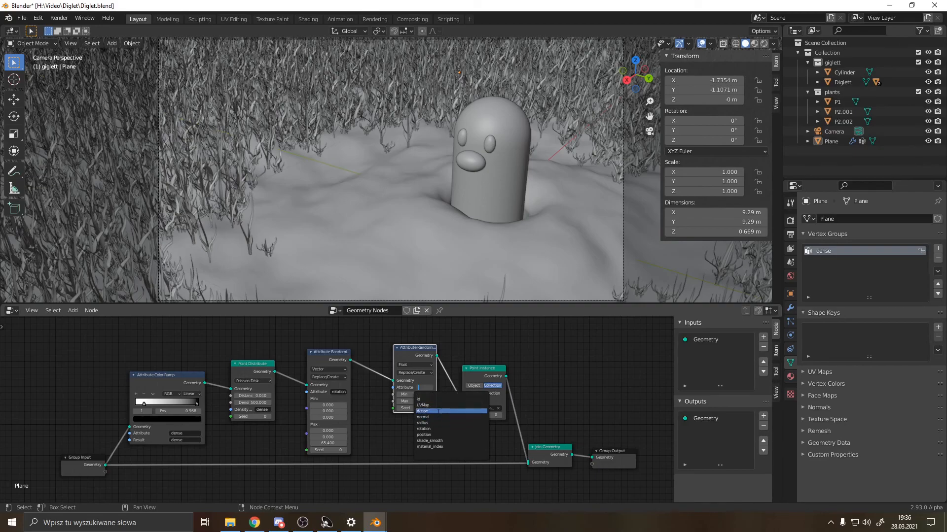
click(423, 380)
click(426, 388)
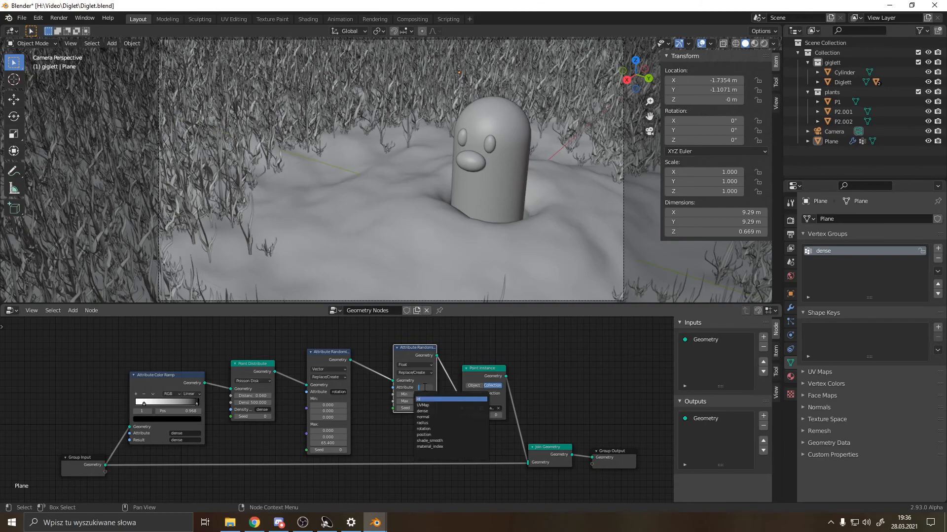
text(size)
click(430, 399)
scroll(425, 437, up, 2)
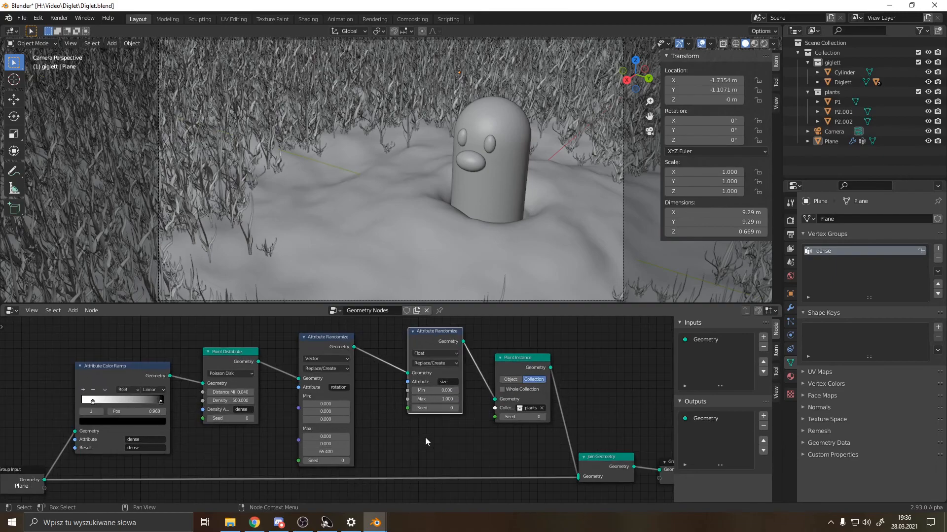
drag(445, 389, 448, 389)
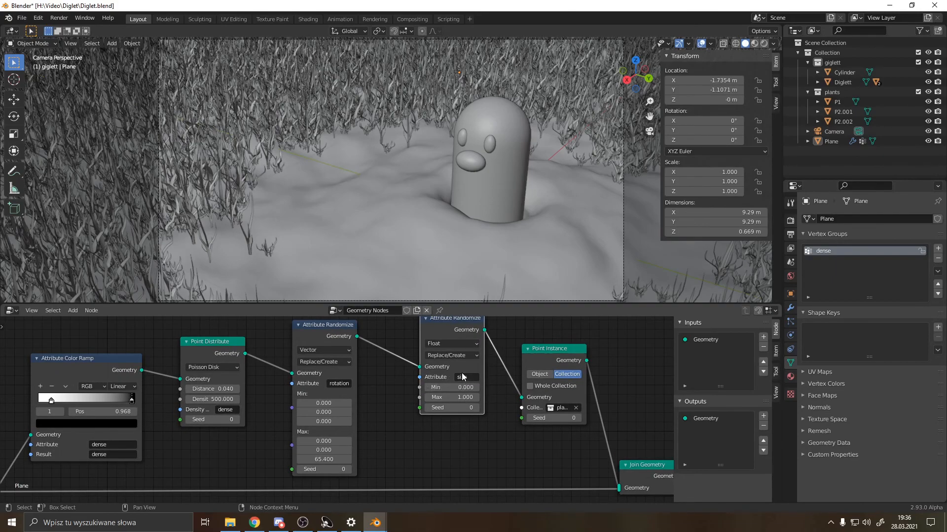
Set the second Attribute Randomize node's attribute to scale and its data type to Vector
click(467, 377)
text(scale)
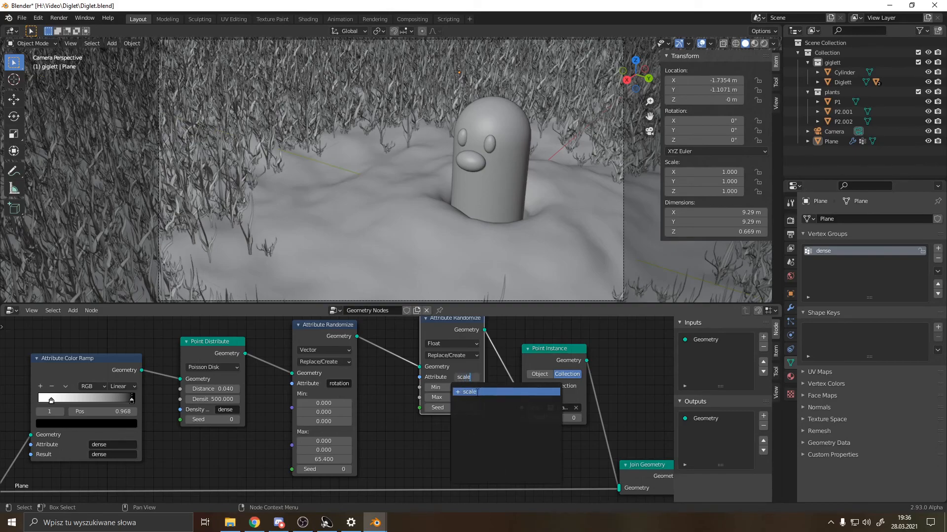
click(477, 393)
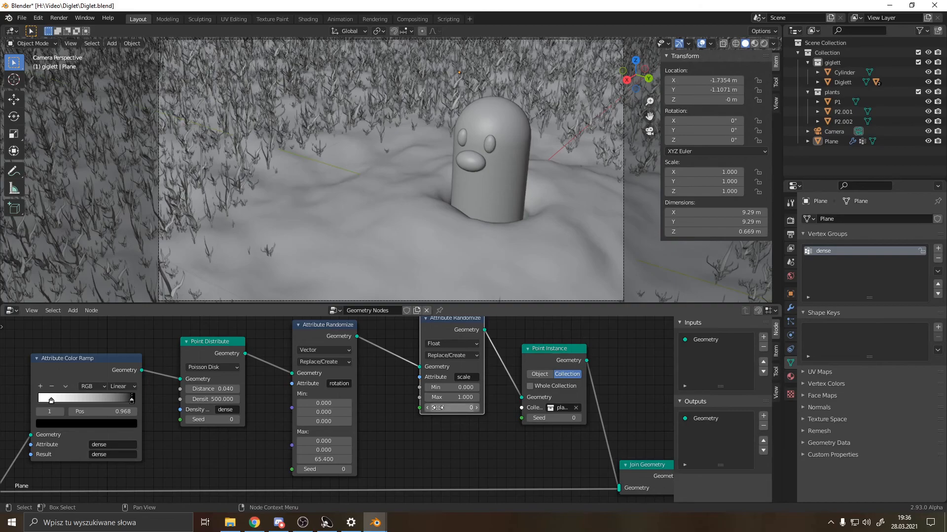
click(451, 344)
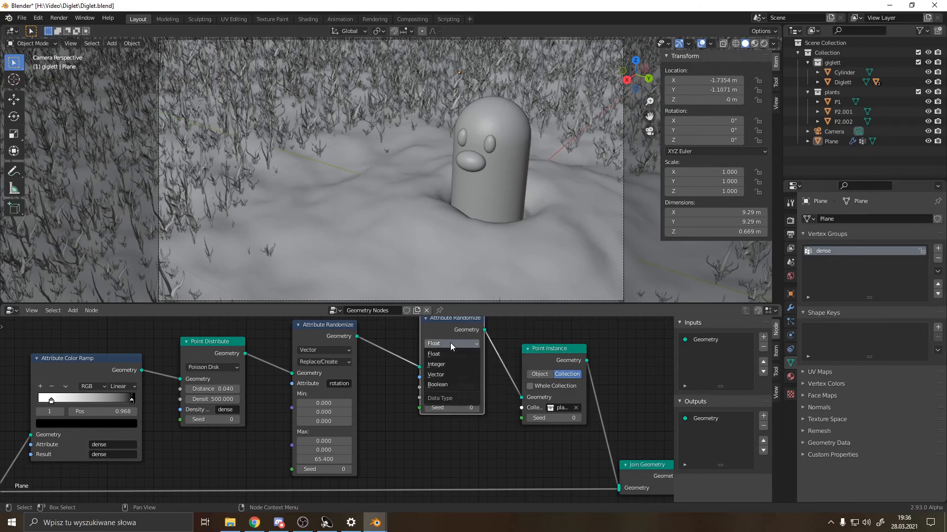
click(450, 374)
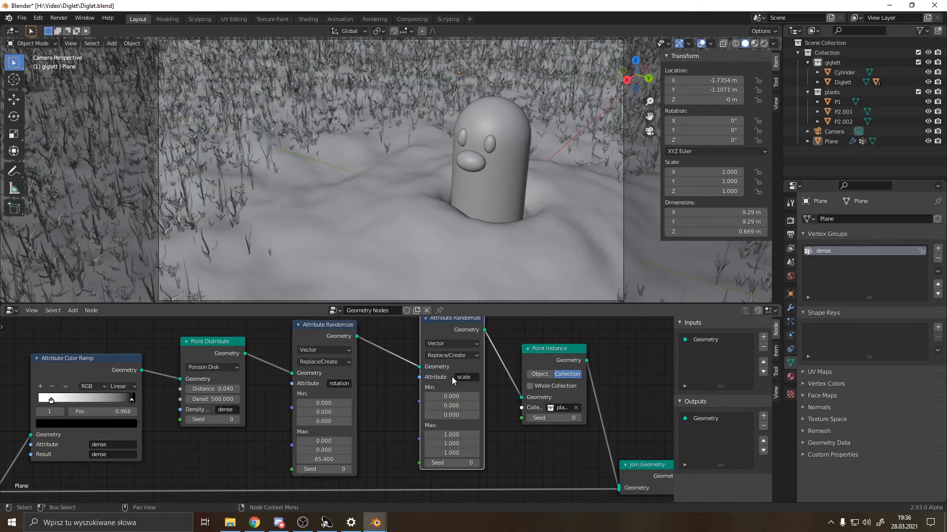
Try X maximum values of 0.5, 0.2, 1.2 and 0.9 for the scale randomization and return it to 1.000
click(452, 435)
text(0.5)
key(Return)
click(451, 435)
text(0.2)
key(Return)
click(452, 435)
text(1.2)
key(Return)
click(452, 435)
text(0.9)
key(Return)
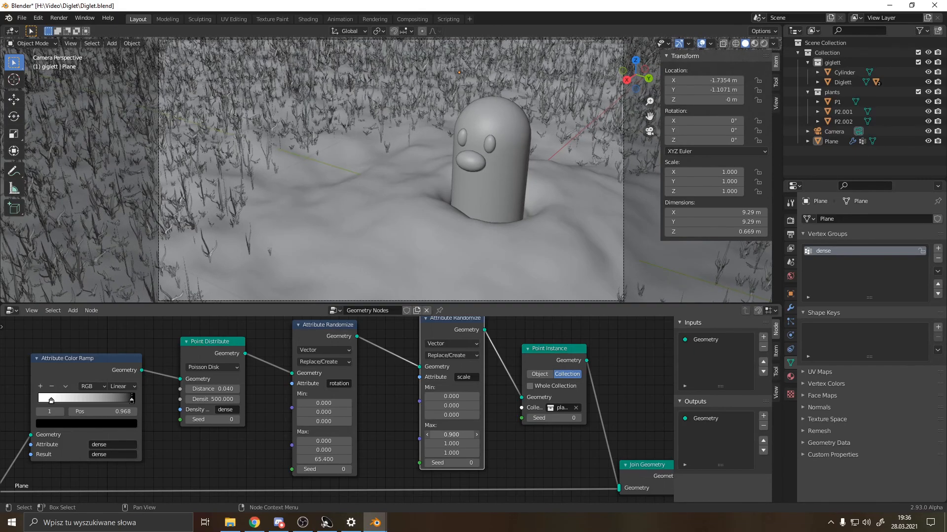
drag(451, 435, 452, 435)
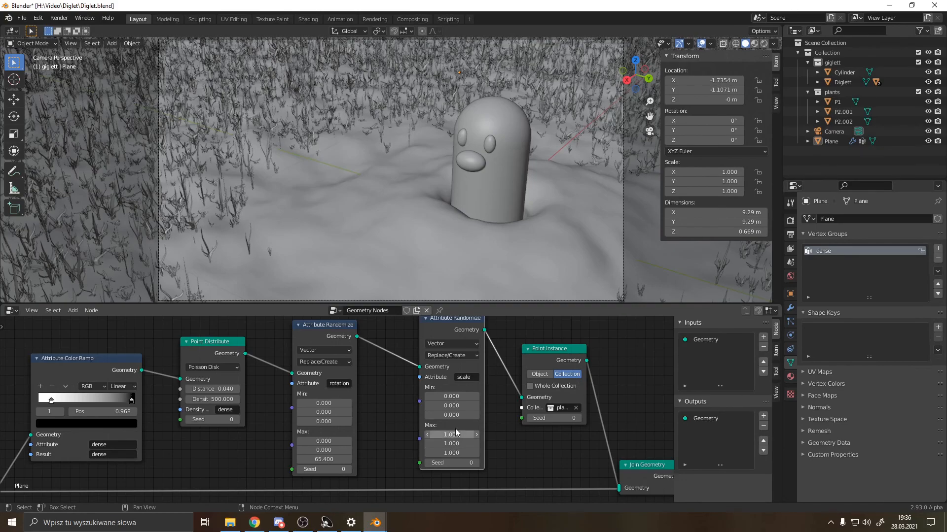
Set the X and Y minimum of the scale randomization to 1
click(455, 398)
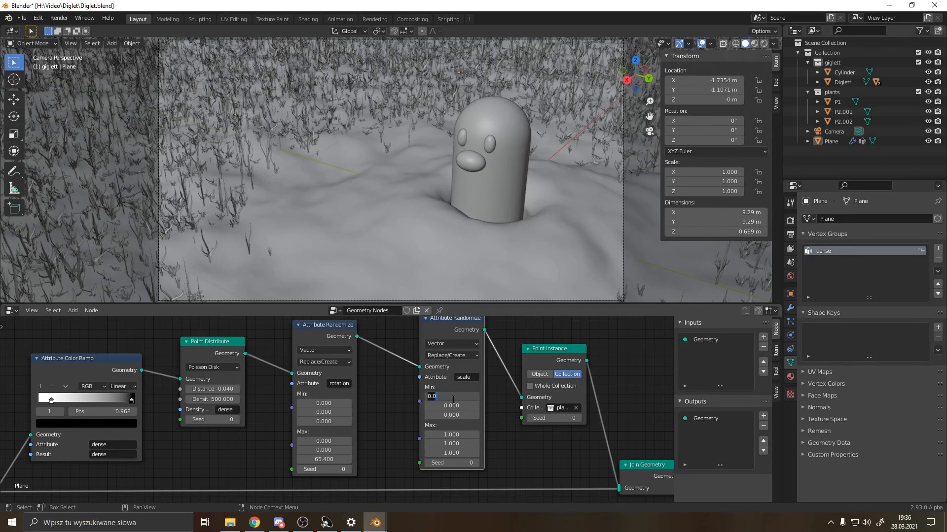
text(1)
key(Tab)
text(1)
key(Return)
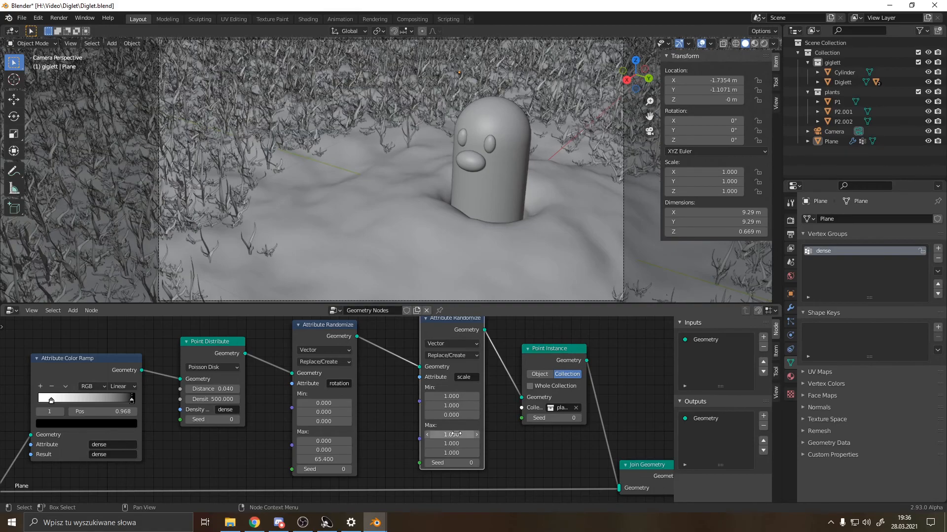
Set the maximum of the scale randomization to 1.1 for X and 1.2 for Y
click(476, 436)
click(477, 443)
click(476, 444)
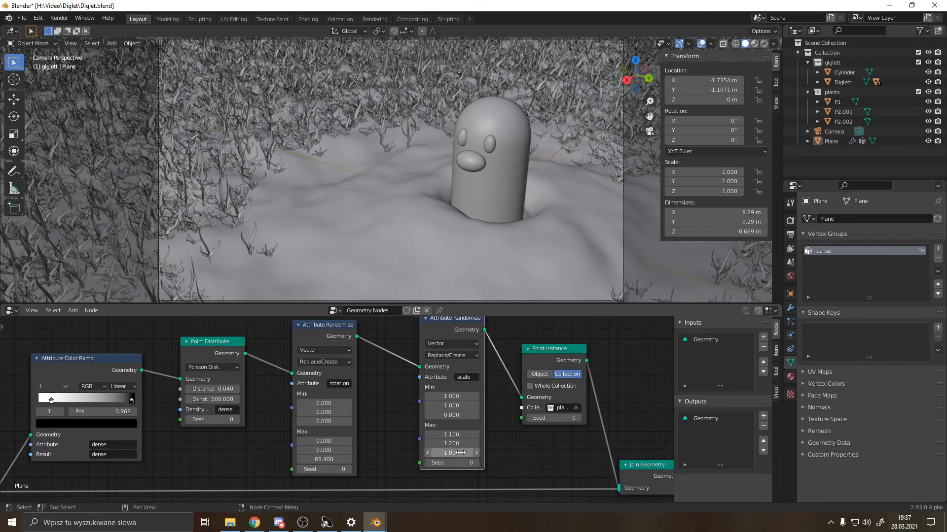
Try a Z minimum of 0.6 and a Z maximum of 1.2 for the scale randomization
click(477, 415)
click(476, 415)
click(476, 415)
click(477, 415)
click(477, 415)
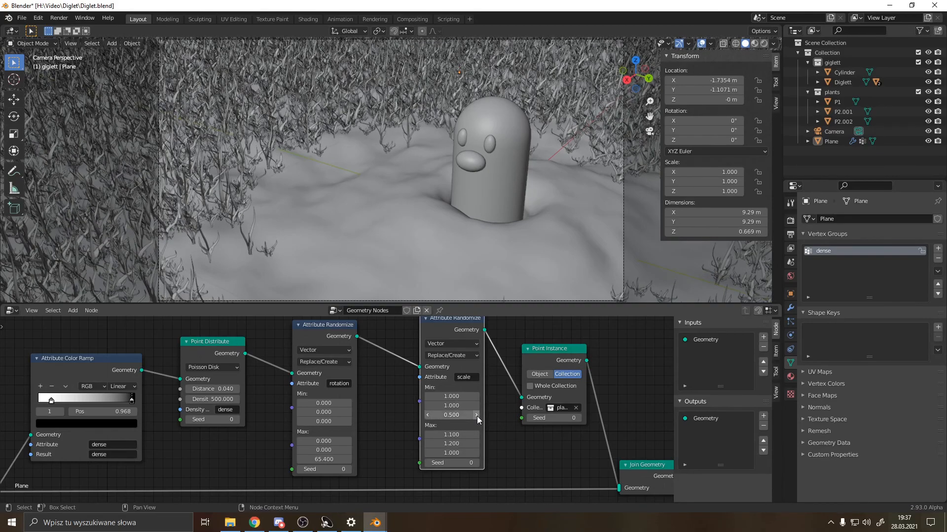
click(477, 416)
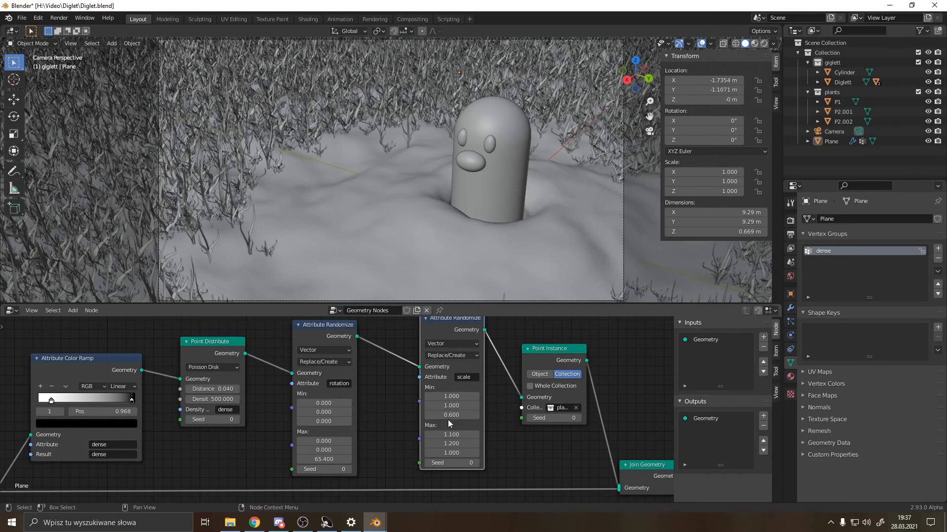
click(476, 453)
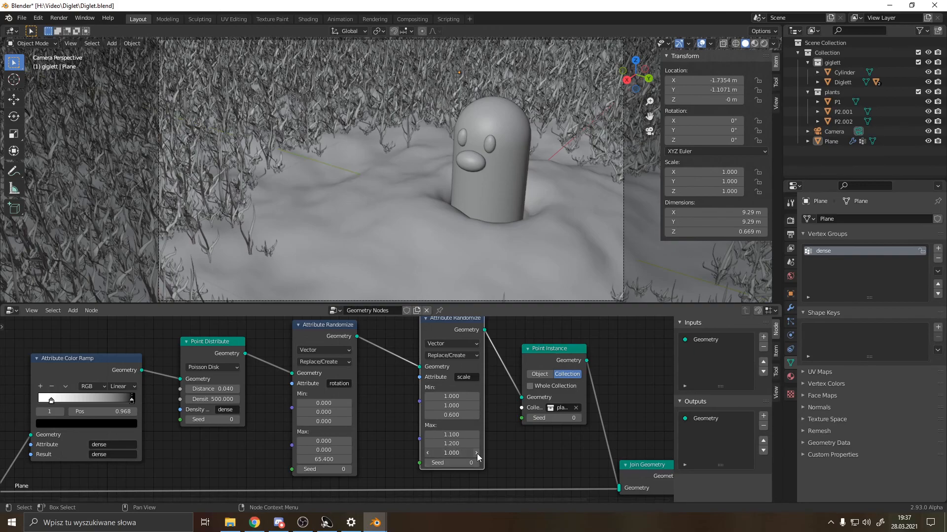
click(476, 453)
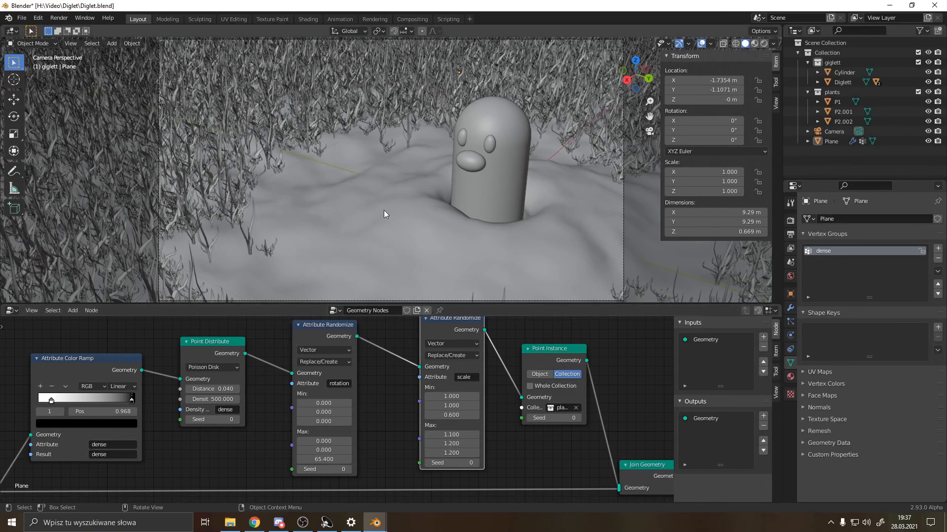
scroll(383, 211, down, 2)
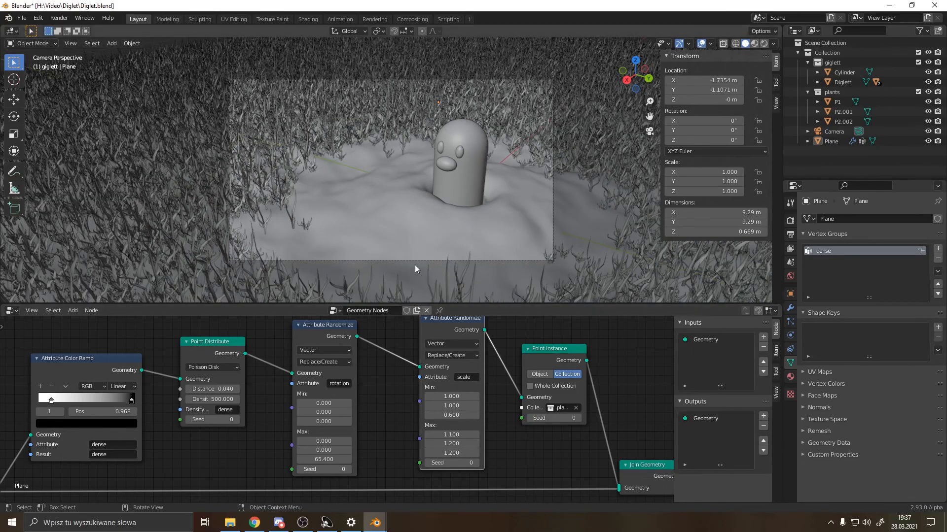
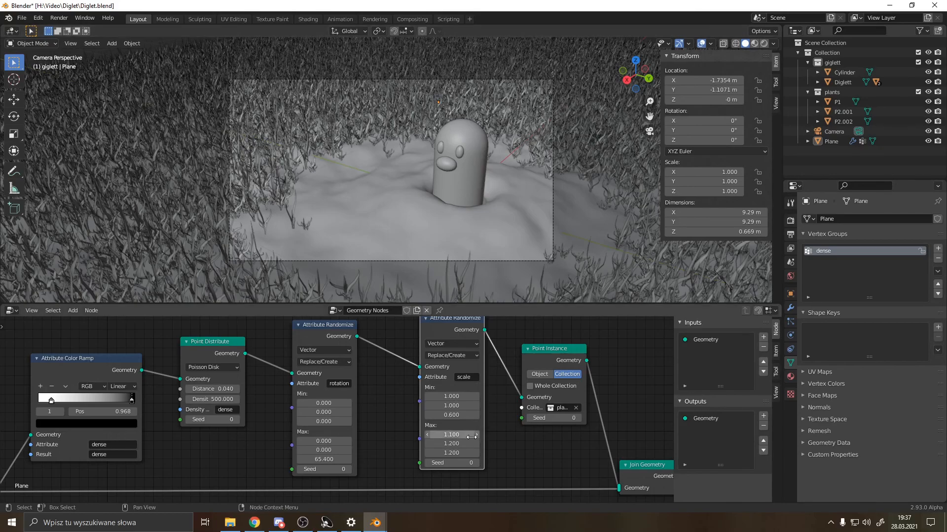
Set the scale randomization's Z minimum to 1.3 and its X, Y and Z maximums to 1.2, 1.3 and 1.8
key(ctrl+v)
mouse_move(452, 415)
mouse_down()
mouse_move(471, 416)
mouse_move(458, 415)
mouse_up()
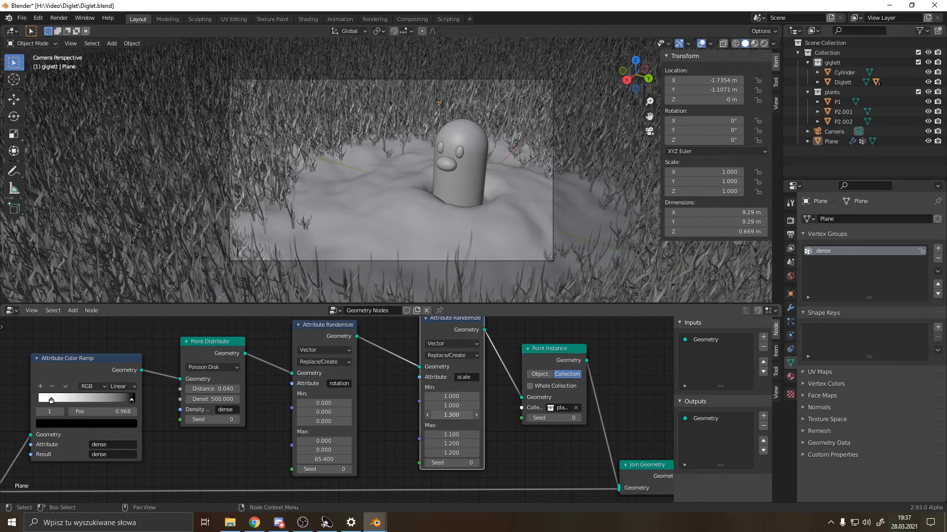
drag(451, 453, 469, 453)
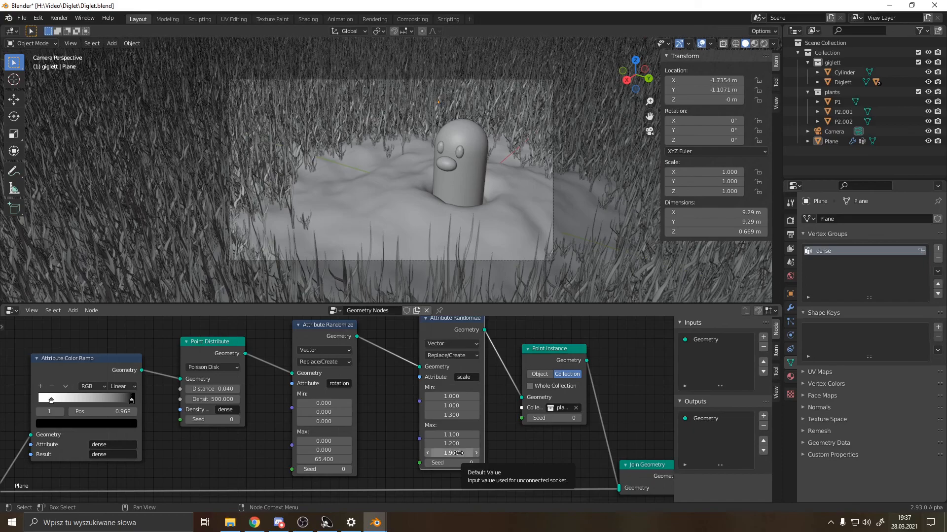
click(427, 452)
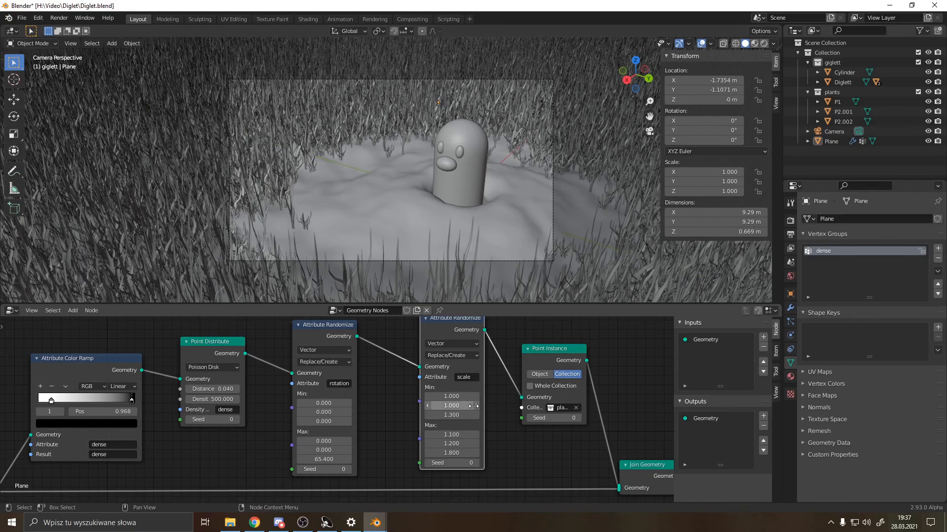
click(477, 443)
click(476, 434)
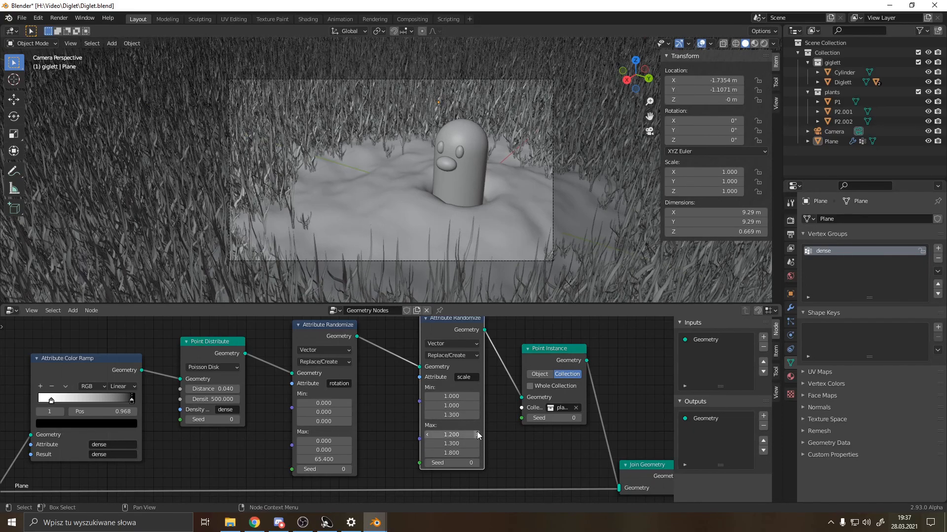
Try a minimum distance of 0.06 on the Point Distribute node
click(237, 389)
click(188, 389)
click(212, 389)
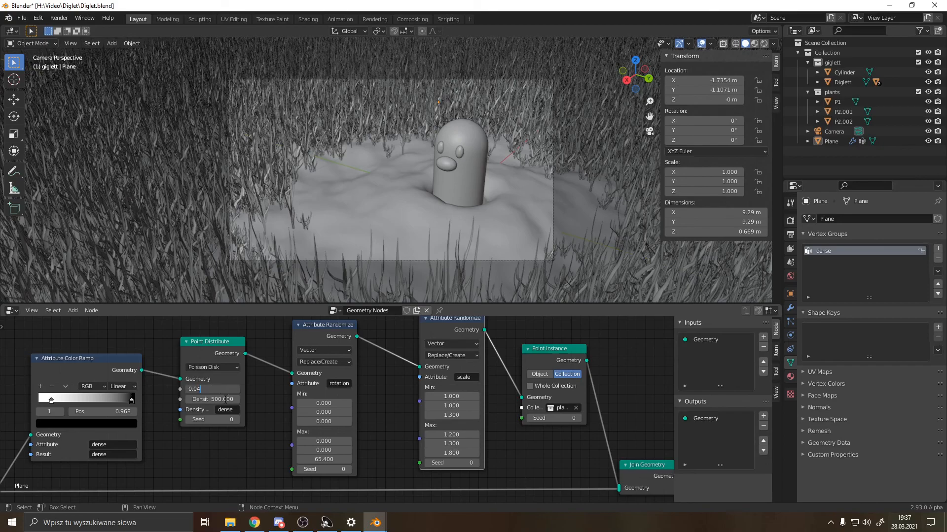
key(BackSpace)
text(6)
key(Return)
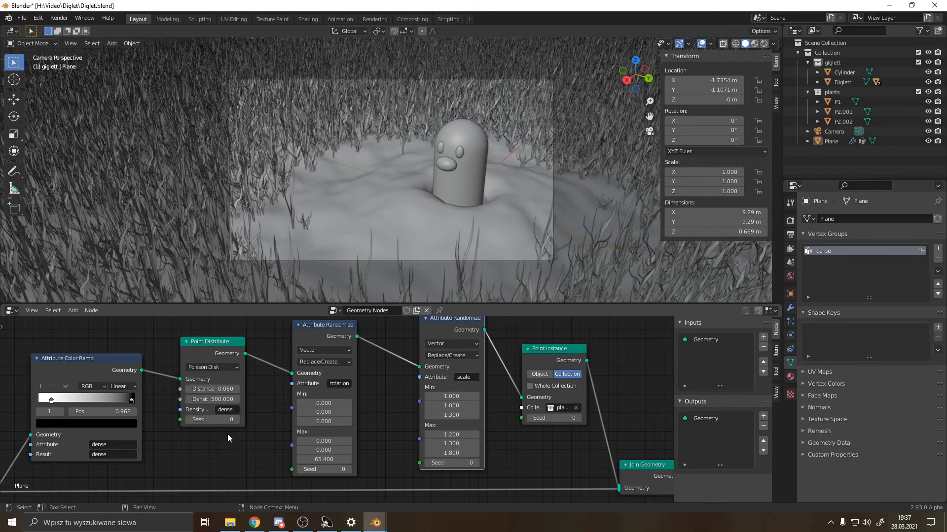
Try Point Distribute minimum distances of 0.05 and 0.052
click(211, 390)
click(211, 390)
key(BackSpace)
text(5)
key(Return)
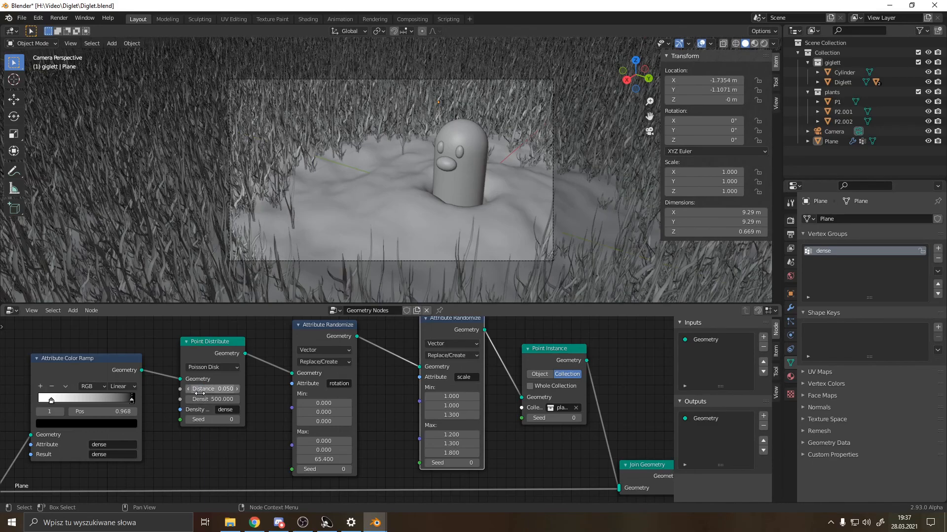
click(221, 388)
click(222, 388)
key(Return)
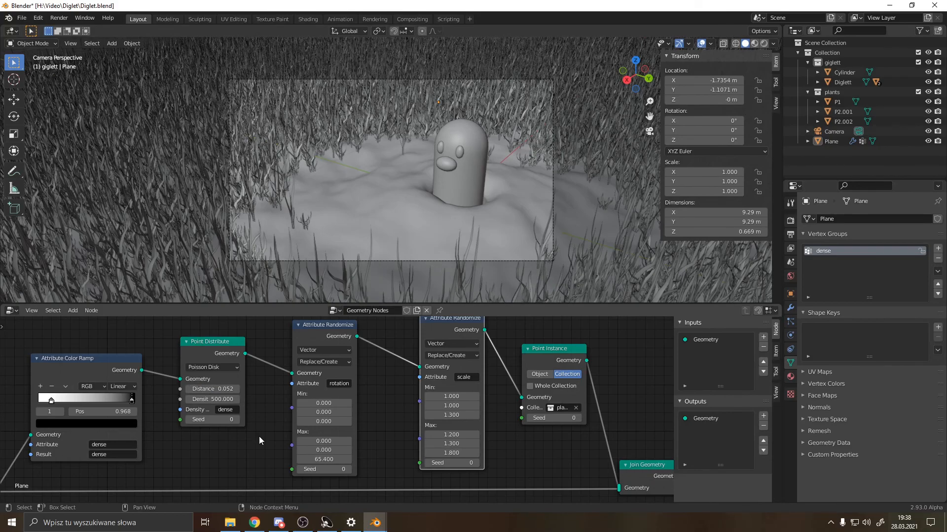
Set the Point Distribute node's minimum distance to 0.055
click(208, 389)
click(208, 390)
text(55)
key(Return)
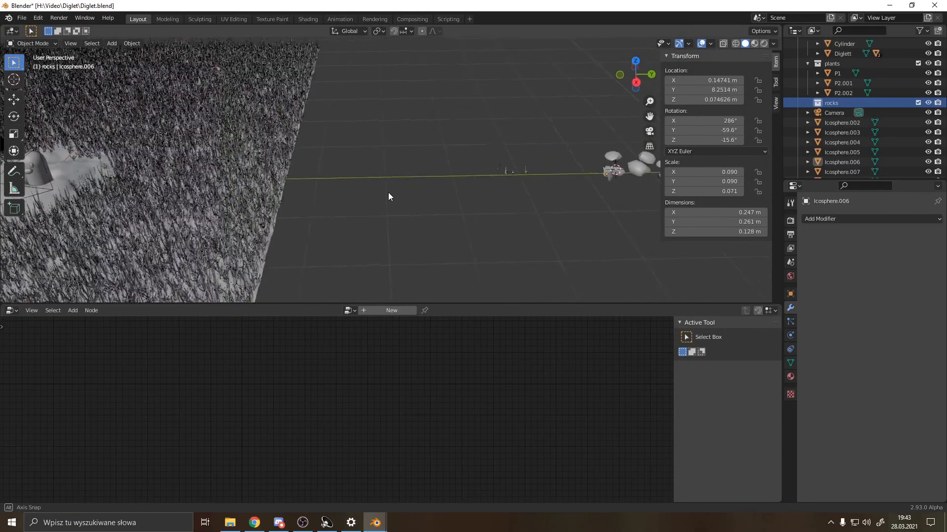
Duplicate the ground plane's plant-scattering nodes, from Attribute Color Ramp to Point Instance, and place the copies above the originals
middle_drag(388, 196, 349, 187)
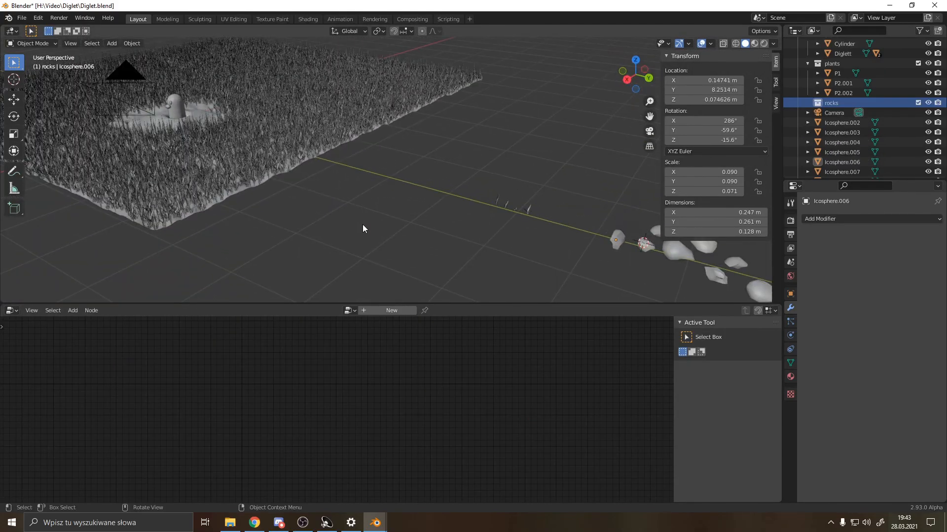
click(220, 147)
shift+middle_drag(221, 168, 483, 227)
scroll(483, 228, up, 3)
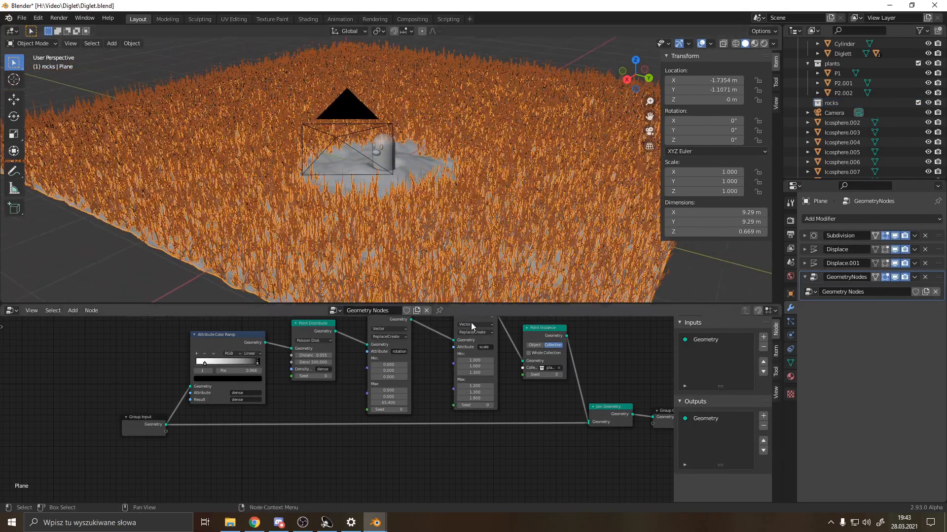
scroll(444, 355, down, 2)
middle_drag(419, 350, 419, 388)
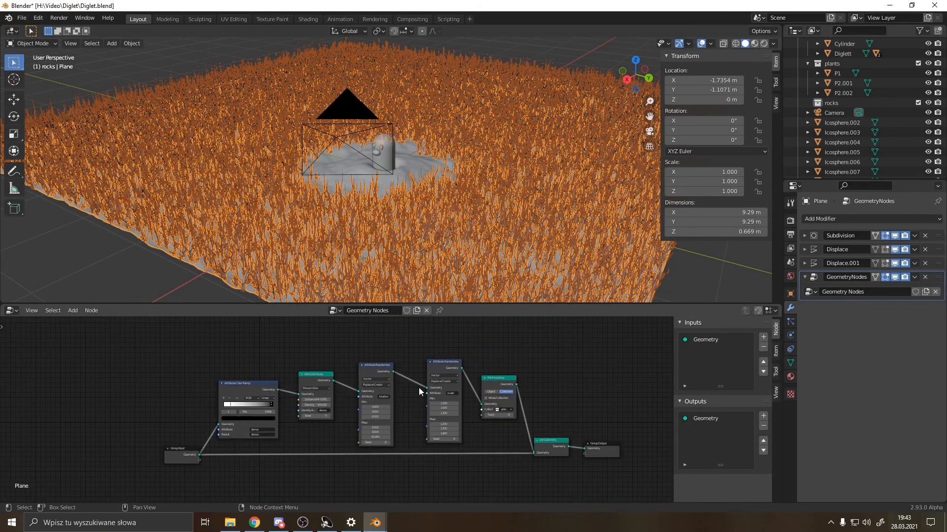
drag(192, 333, 511, 427)
scroll(405, 353, down, 1)
middle_drag(407, 357, 390, 420)
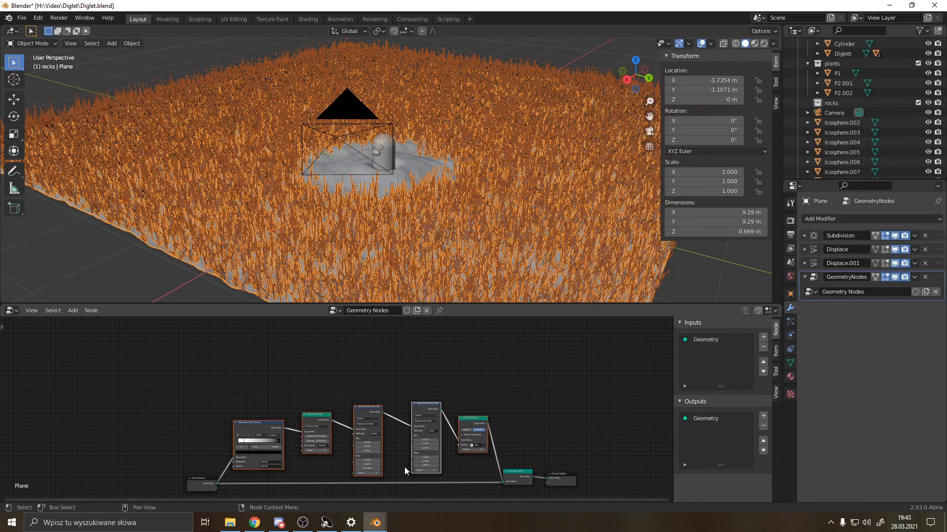
key(shift+d)
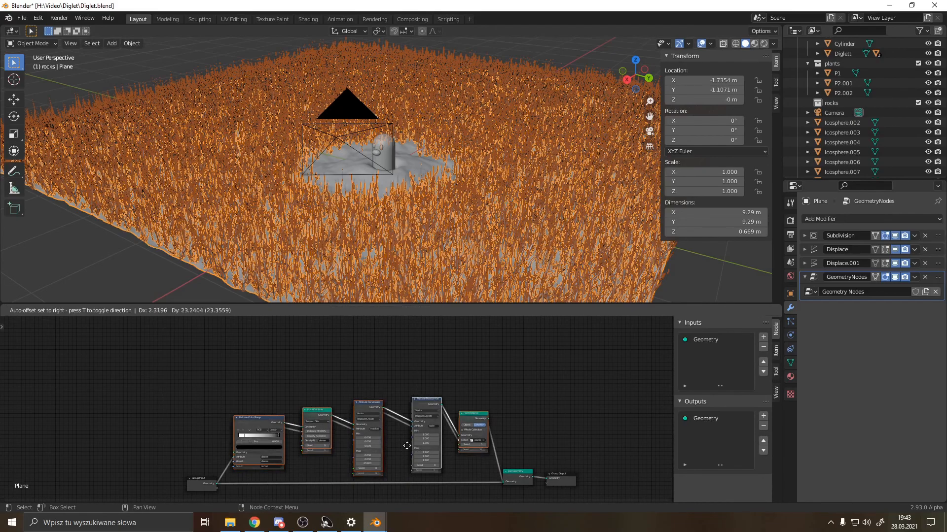
click(405, 375)
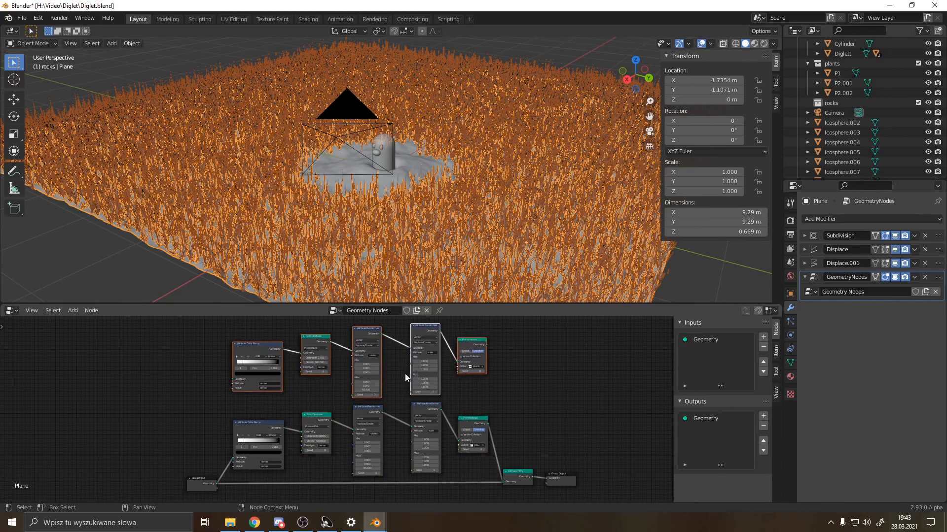
Move the Group Input node farther from the chains and set the copied Point Instance node's collection to rocks
click(195, 480)
drag(193, 480, 115, 485)
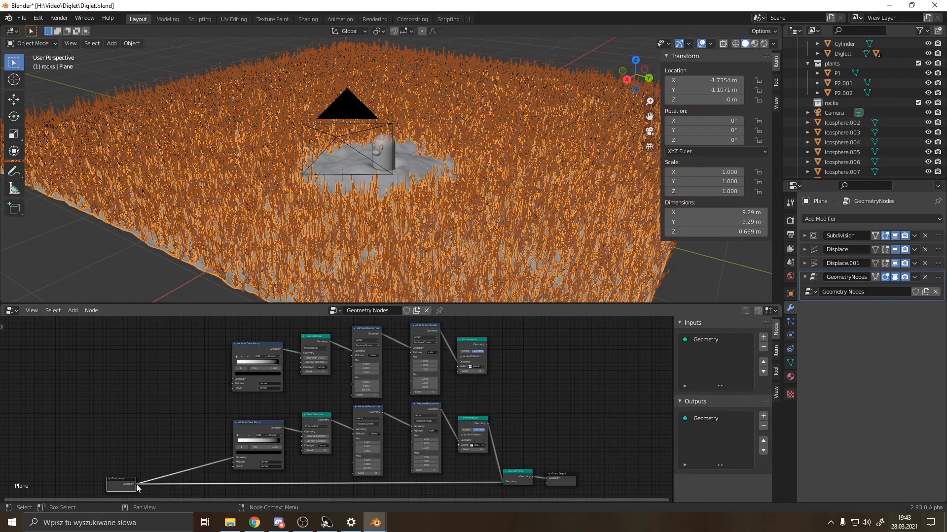
scroll(199, 457, up, 3)
scroll(439, 419, up, 2)
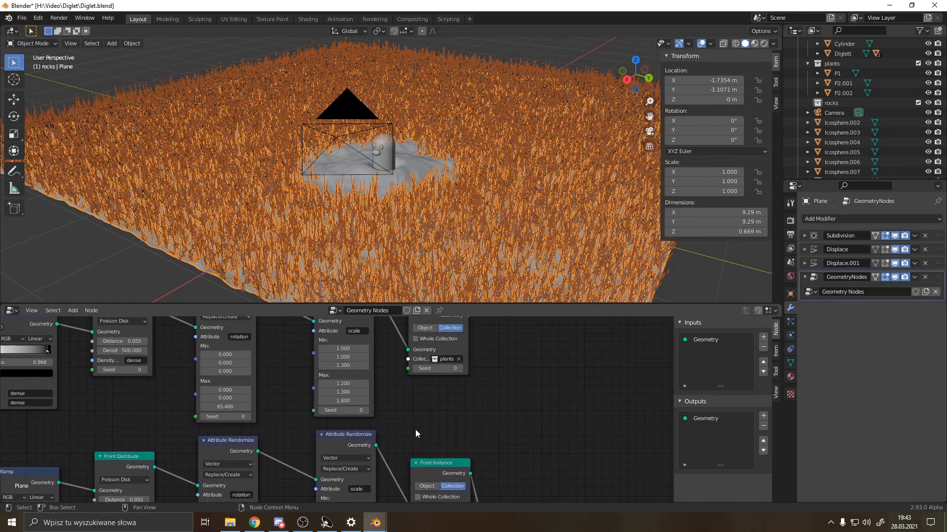
click(443, 360)
click(446, 397)
Make room before the Group Output node and insert a duplicate Join Geometry node between it and the existing one
scroll(445, 397, down, 2)
middle_drag(495, 429, 447, 302)
drag(493, 403, 558, 403)
click(421, 401)
key(shift+d)
click(491, 400)
scroll(480, 375, down, 2)
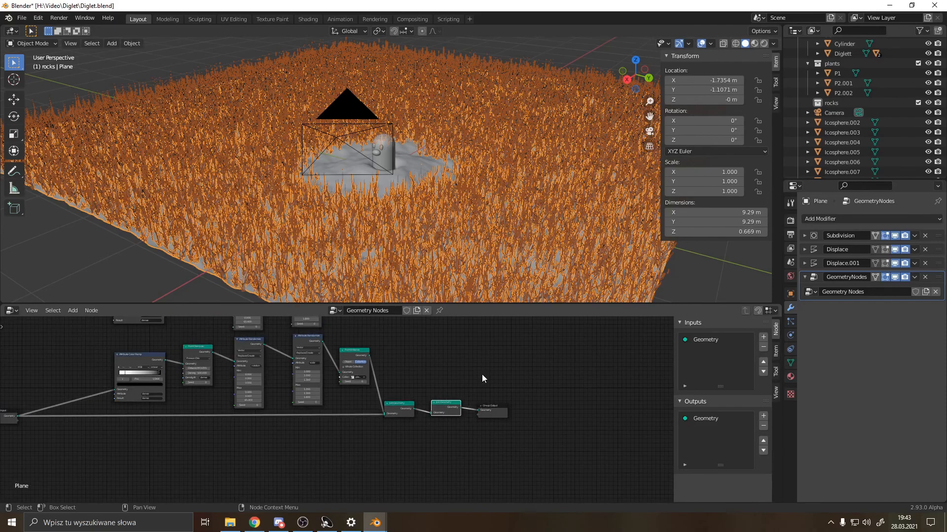
Connect the copied Point Instance to the second Join Geometry node and the Group Input to the copied Attribute Color Ramp
middle_drag(481, 374, 436, 430)
drag(333, 330, 397, 466)
middle_drag(153, 395, 387, 400)
scroll(387, 400, up, 3)
middle_drag(185, 469, 261, 431)
drag(270, 446, 356, 338)
middle_drag(356, 338, 349, 357)
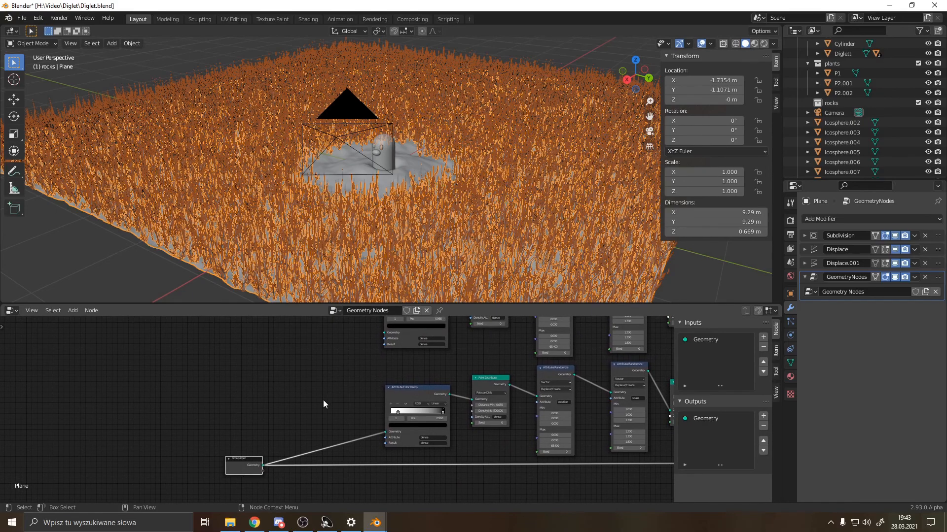
drag(263, 465, 387, 337)
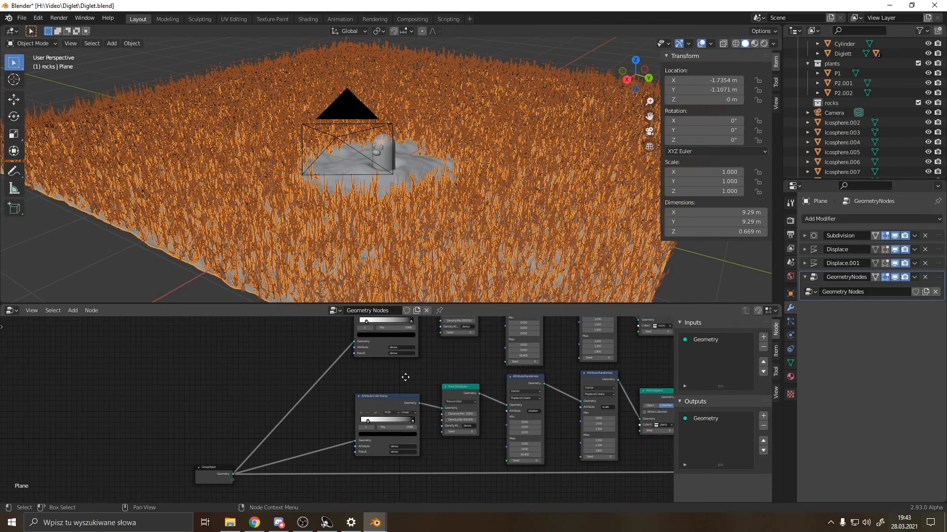
Examine the two scattering node chains and the scattered plants around Diglett
middle_drag(409, 377, 327, 427)
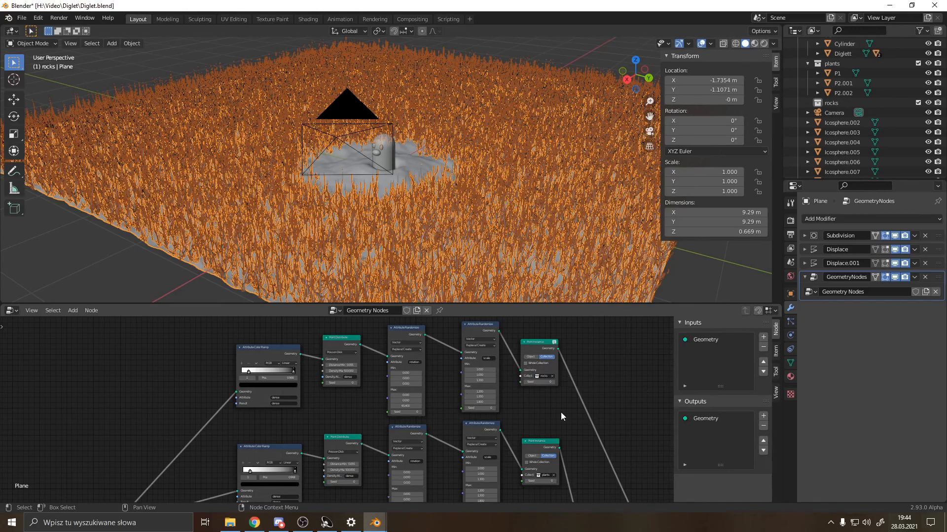
scroll(435, 250, up, 5)
scroll(435, 250, down, 3)
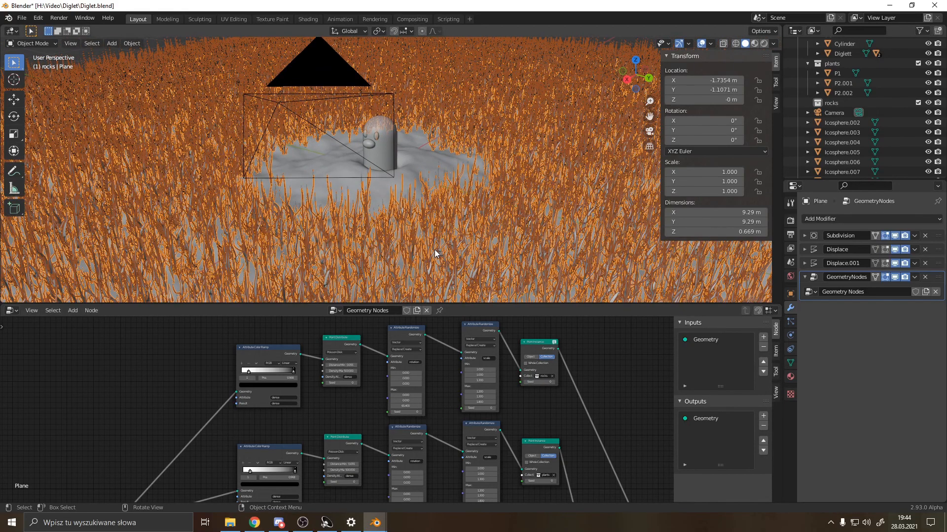
scroll(435, 252, down, 3)
middle_drag(589, 402, 518, 341)
scroll(437, 226, down, 3)
middle_drag(437, 226, 518, 212)
click(517, 212)
scroll(410, 222, up, 5)
scroll(410, 237, up, 4)
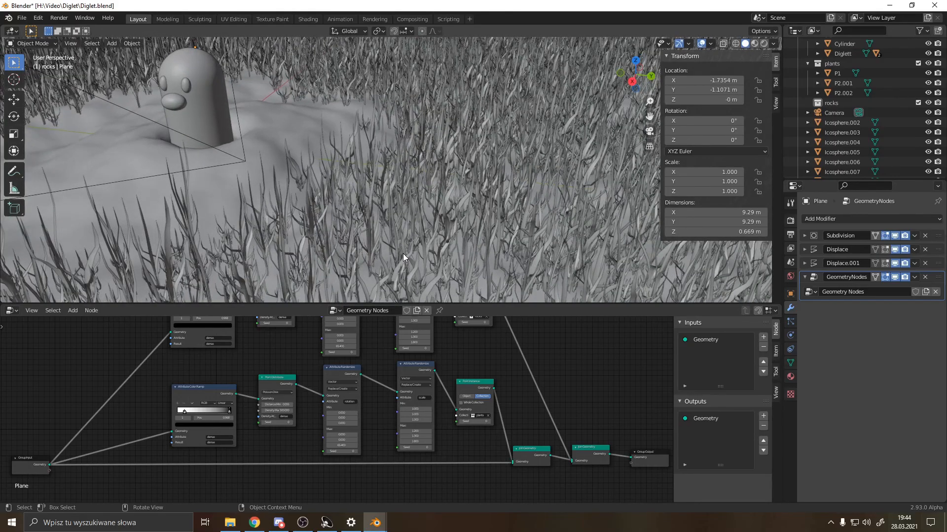
scroll(403, 253, down, 6)
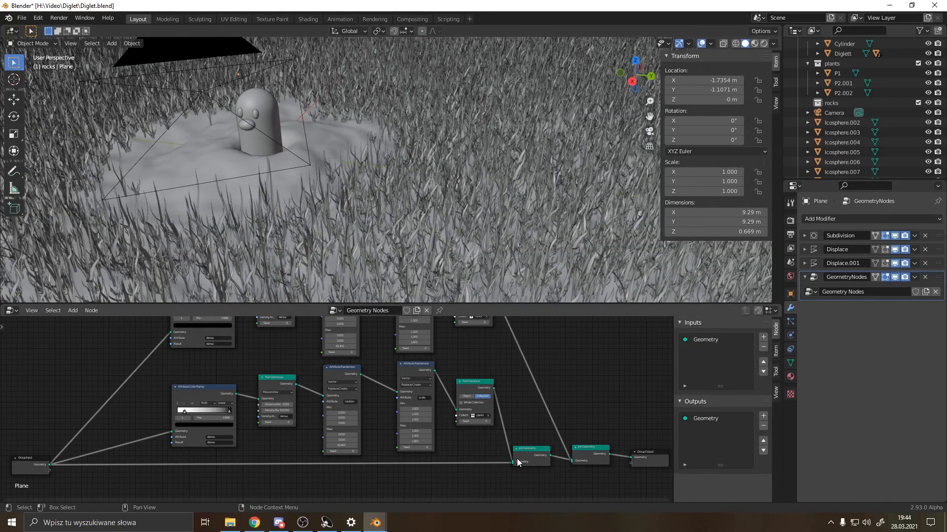
Disconnect the plants' Point Instance node from the first Join Geometry node to hide the plants
drag(513, 461, 506, 443)
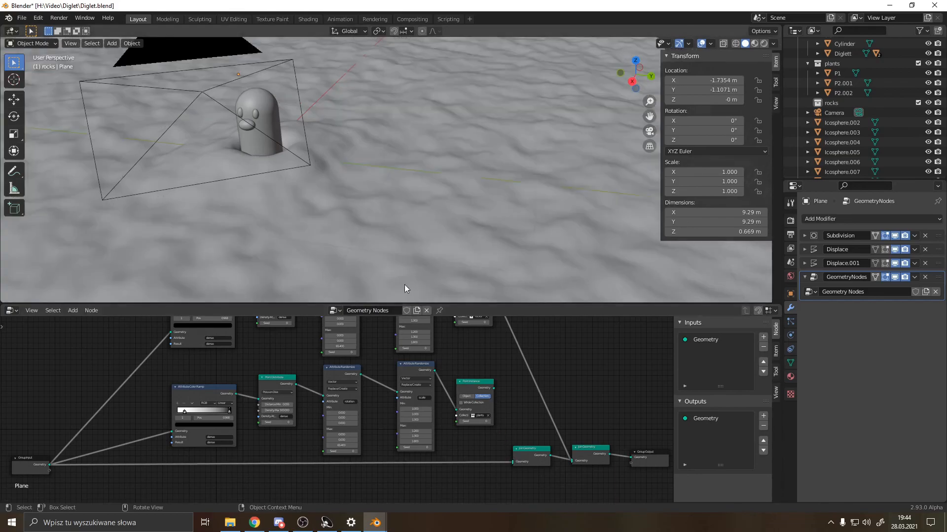
scroll(387, 240, down, 4)
scroll(387, 239, down, 2)
middle_drag(392, 253, 362, 248)
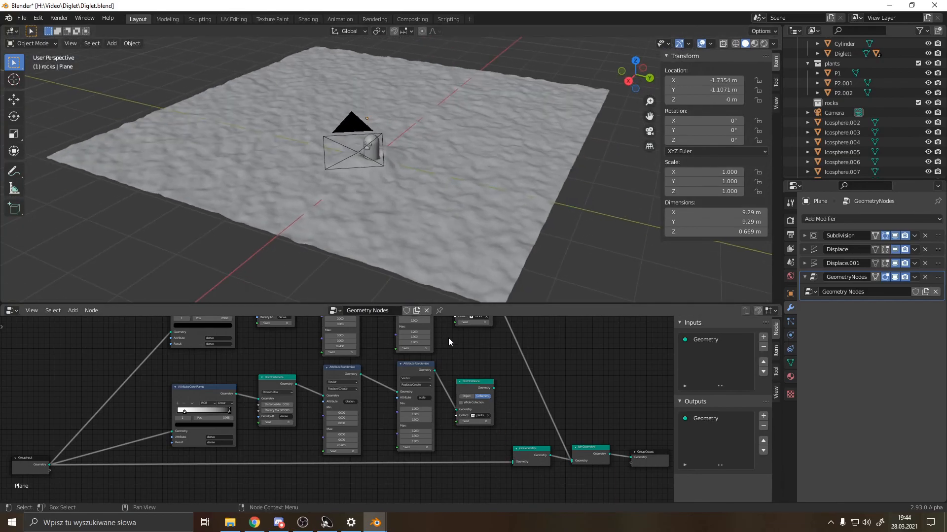
middle_drag(448, 338, 487, 381)
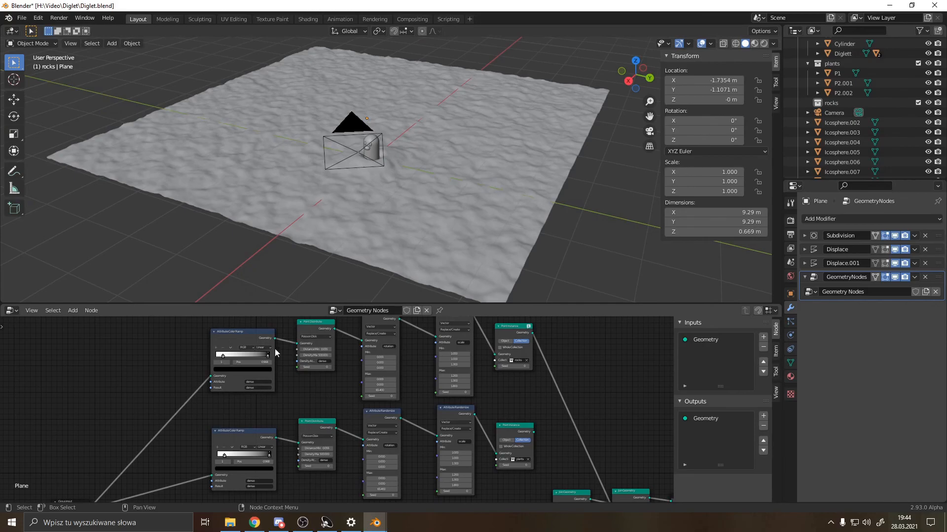
scroll(257, 392, up, 2)
scroll(277, 386, up, 2)
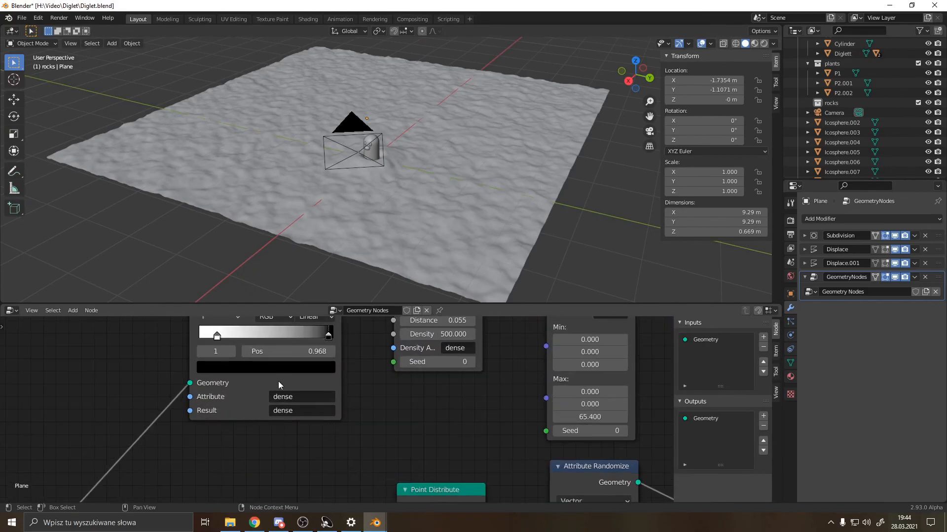
Reverse the rocks' Attribute Color Ramp to run black to white, moving the black stop inward and placing the white stop at 0.818
middle_drag(277, 385, 328, 422)
drag(402, 380, 269, 376)
drag(339, 384, 393, 381)
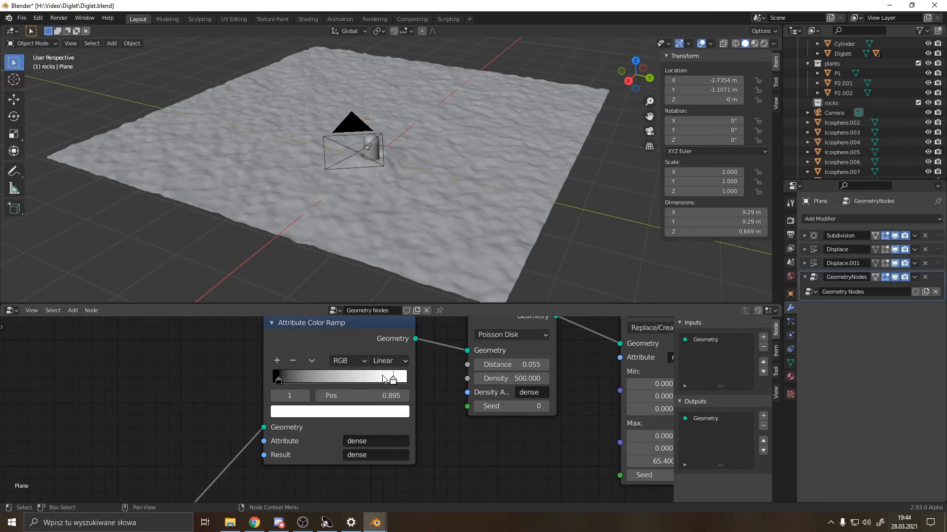
drag(277, 380, 302, 381)
drag(393, 381, 382, 381)
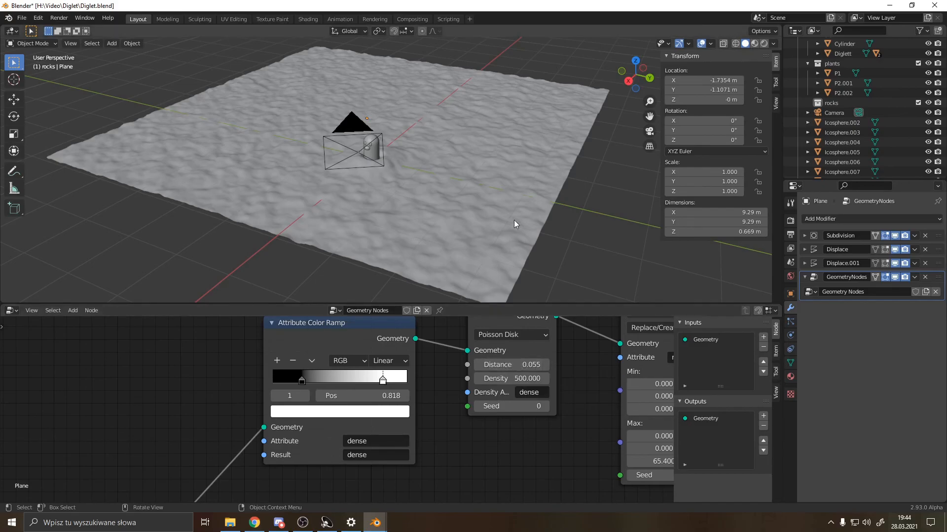
Select all the icosphere rocks beside the ground plane and apply their rotation and scale
scroll(513, 222, down, 5)
drag(545, 178, 601, 218)
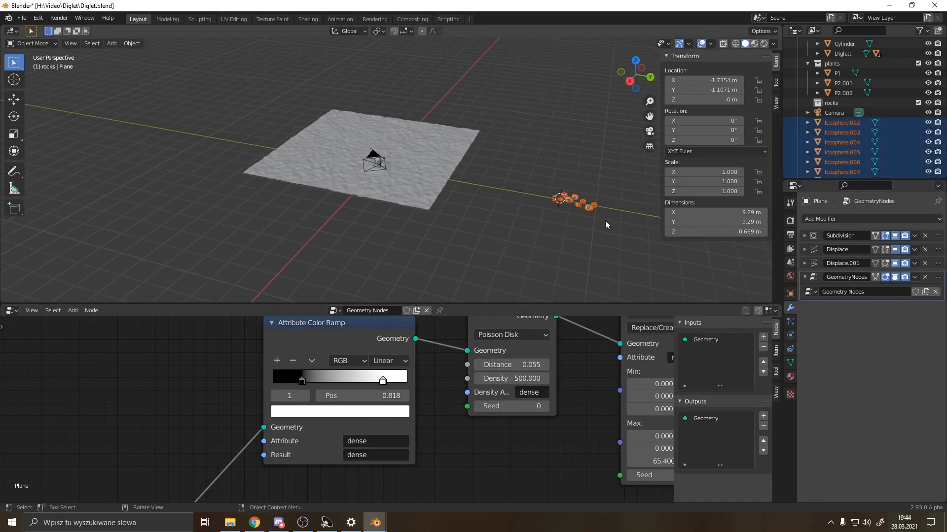
click(133, 43)
mouse_move(169, 94)
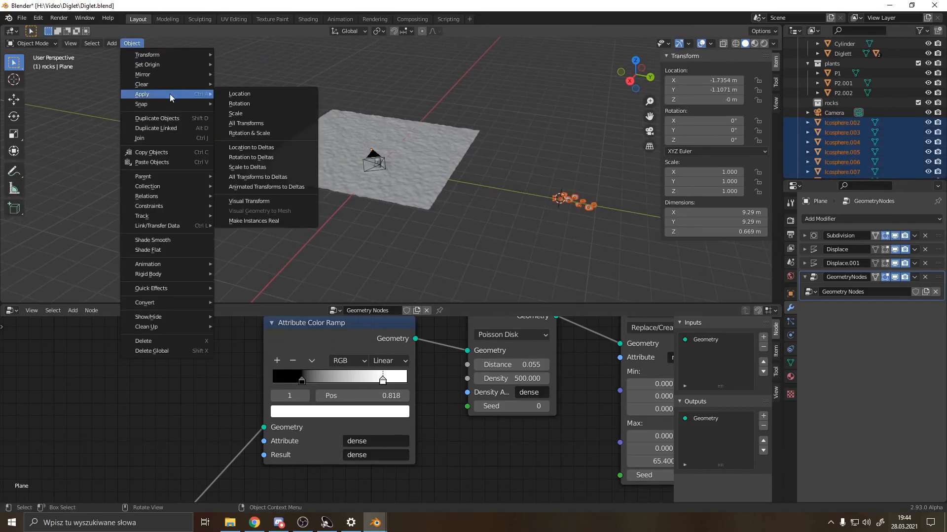
click(260, 133)
scroll(379, 224, up, 5)
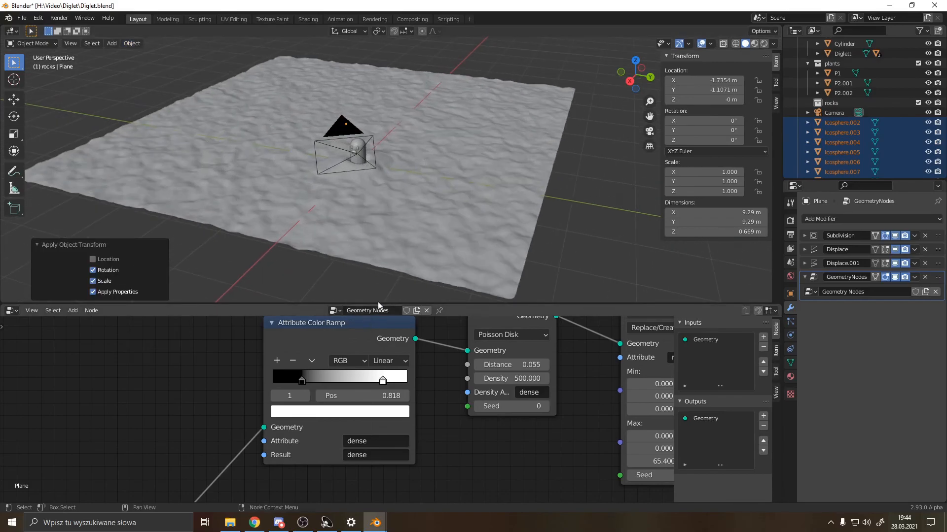
Switch the rocks' Point Distribute node to Random with a density of 462.8
click(511, 335)
click(499, 352)
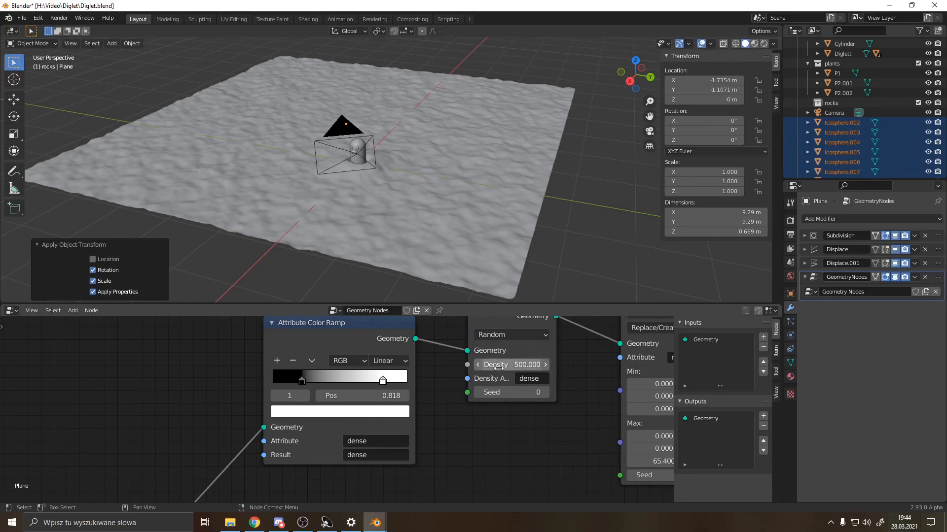
drag(513, 364, 536, 385)
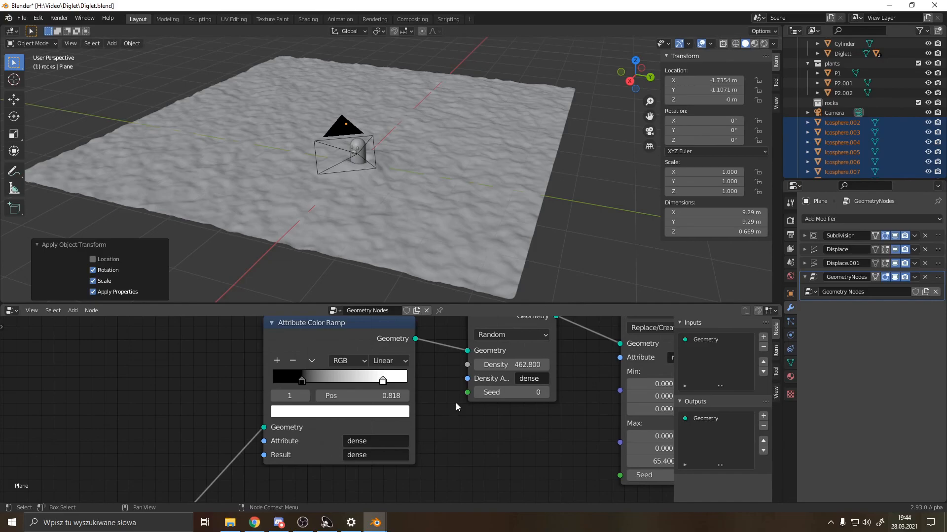
scroll(455, 404, down, 2)
scroll(454, 407, down, 2)
middle_drag(457, 407, 422, 400)
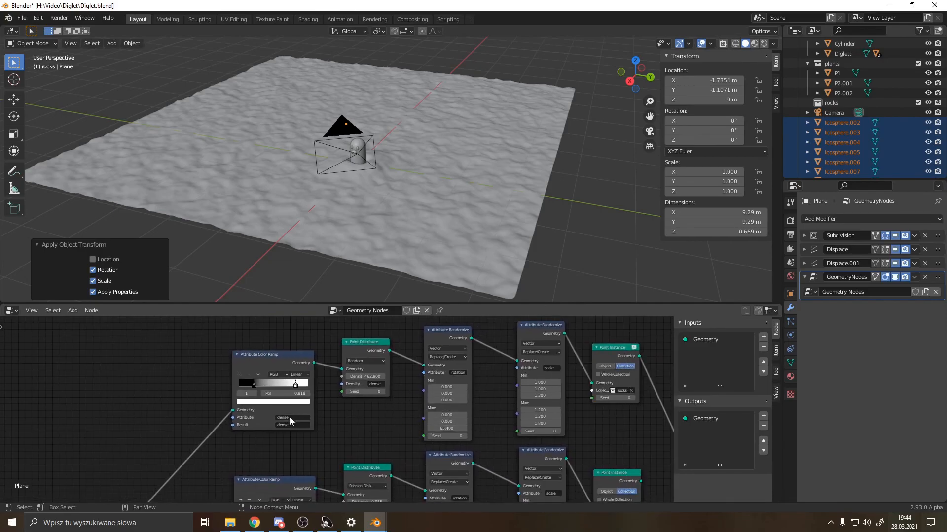
scroll(291, 415, up, 3)
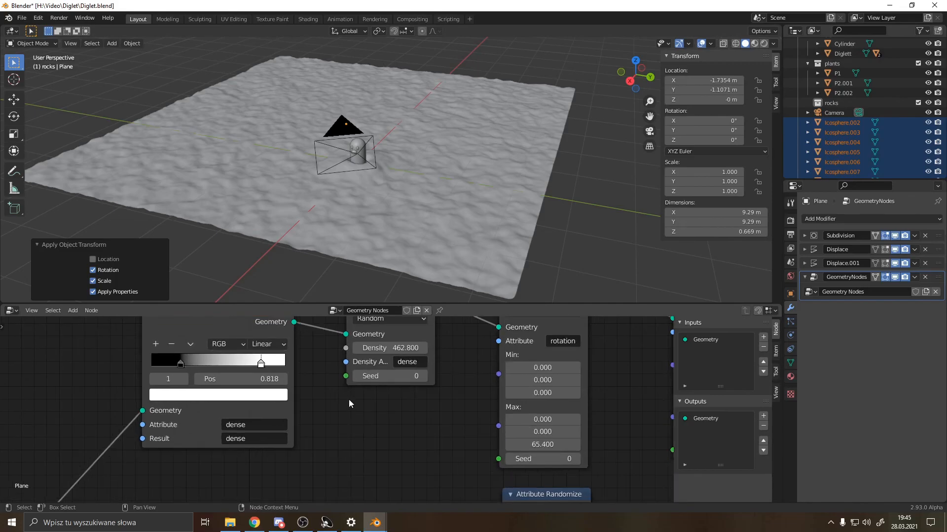
middle_drag(333, 411, 369, 429)
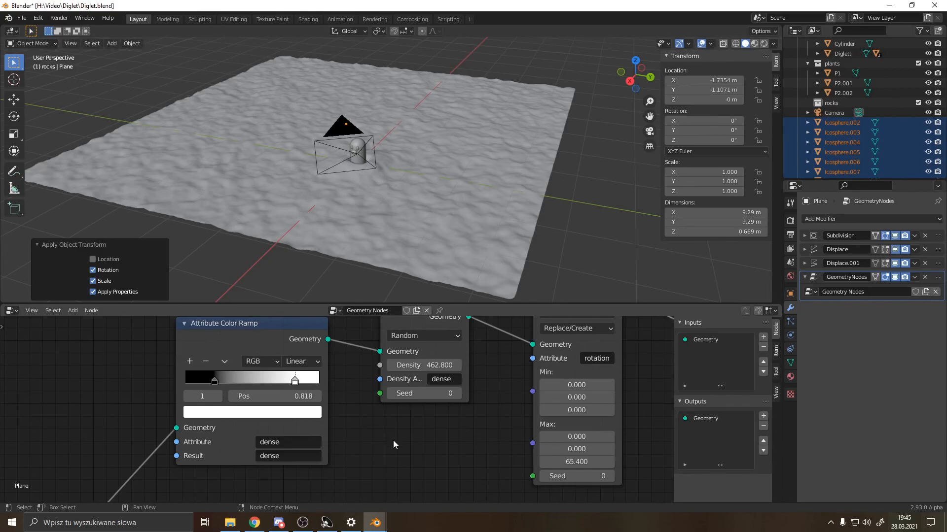
Select the ground plane and set the rocks' Point Distribute density to 122
click(427, 262)
scroll(424, 428, down, 3)
scroll(424, 428, down, 4)
middle_drag(388, 361, 347, 392)
scroll(347, 394, up, 4)
double_click(347, 393)
text(122)
key(Return)
scroll(347, 395, up, 1)
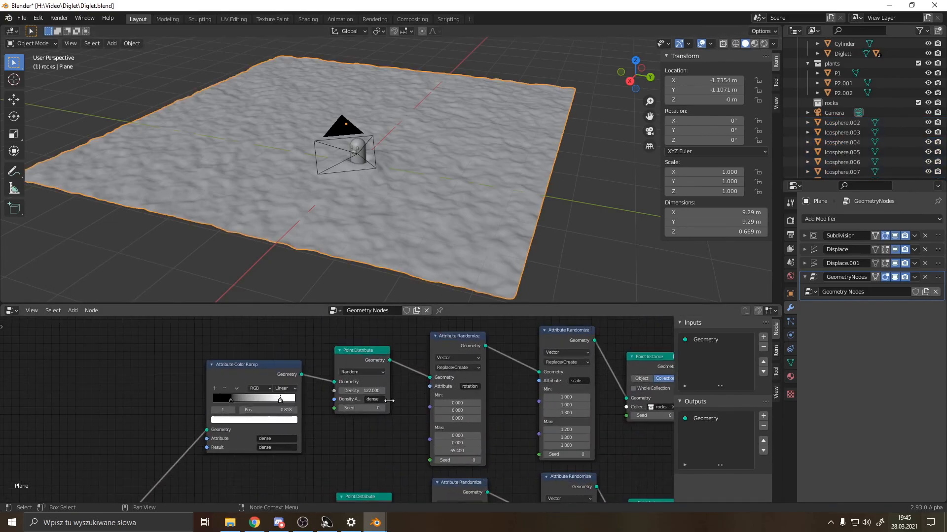
Move Icosphere.002 through Icosphere.010 into the rocks collection and reselect the ground plane
middle_drag(454, 453, 417, 452)
middle_drag(586, 441, 484, 416)
click(841, 123)
scroll(838, 148, down, 3)
shift+click(838, 159)
drag(838, 159, 833, 64)
click(398, 198)
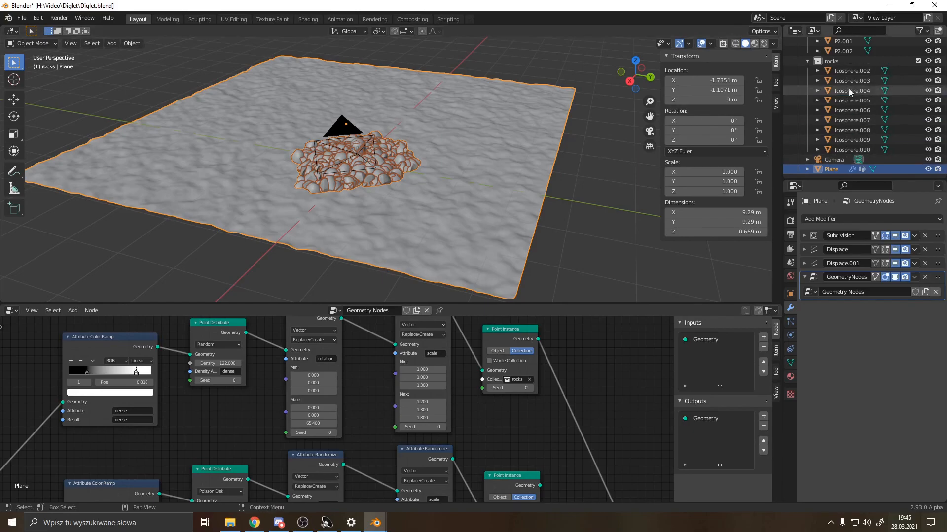
Try instancing the whole rocks collection on each point, then return to instancing individual rocks
scroll(301, 208, up, 5)
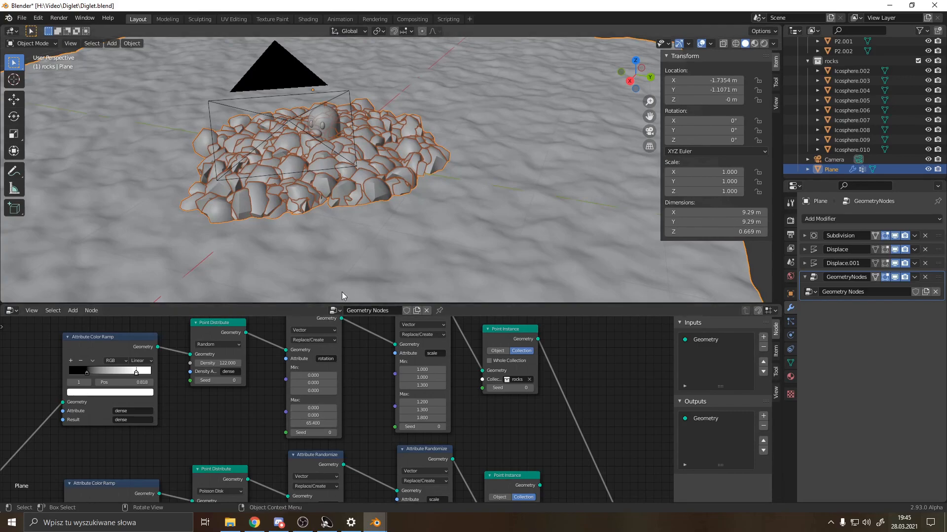
scroll(341, 260, down, 3)
scroll(342, 262, down, 2)
middle_drag(487, 428, 465, 411)
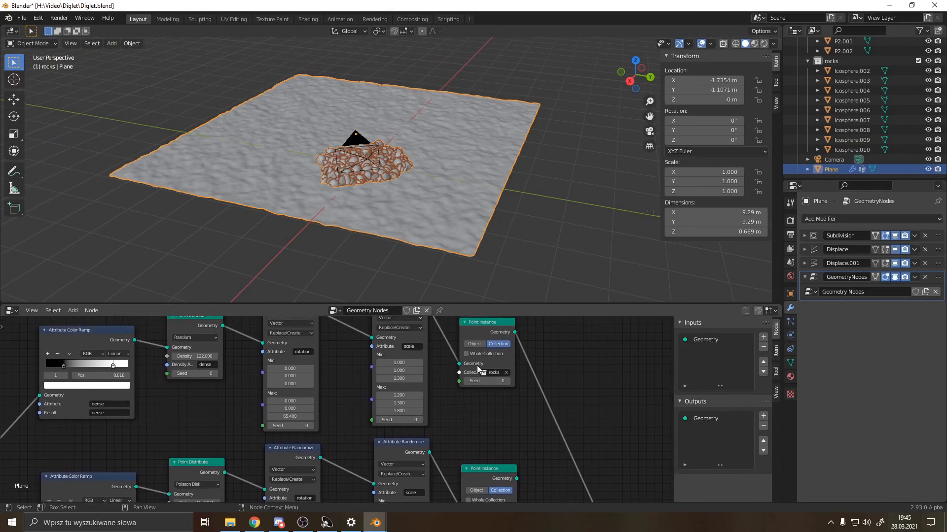
click(466, 354)
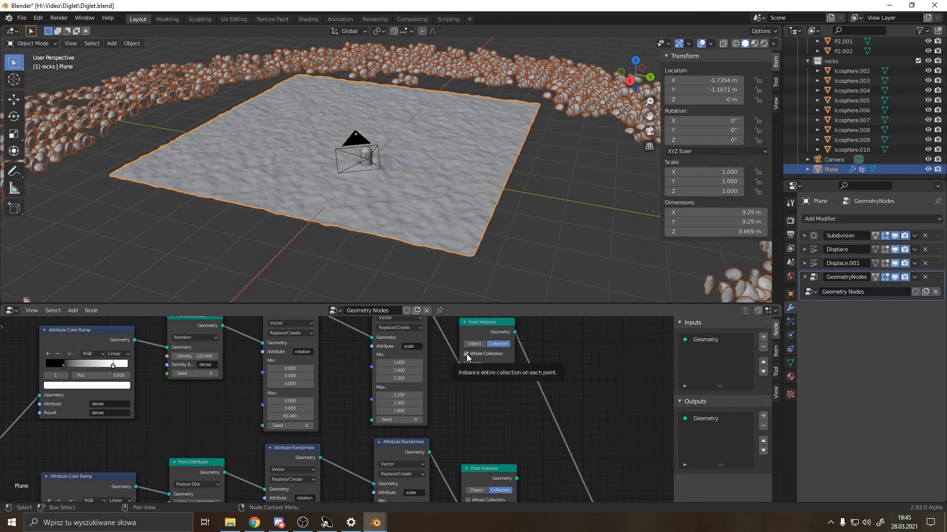
click(467, 354)
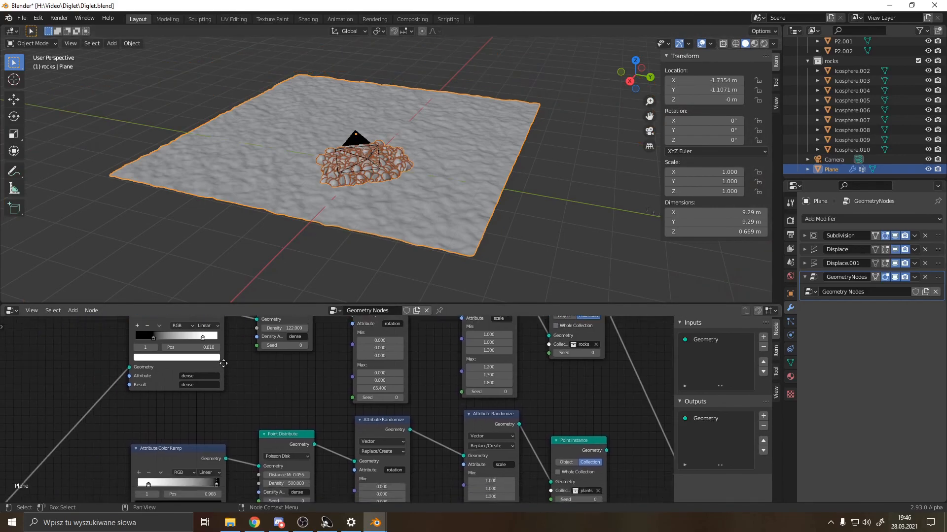
Reduce the maximum density of the rocks' Point Distribute node to 14.2
middle_drag(115, 446, 247, 392)
scroll(246, 392, down, 1)
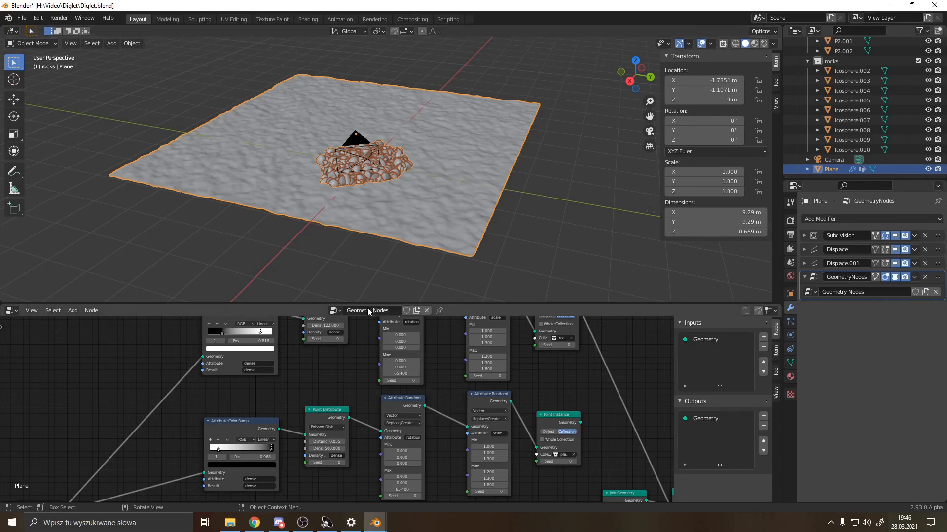
scroll(386, 184, up, 5)
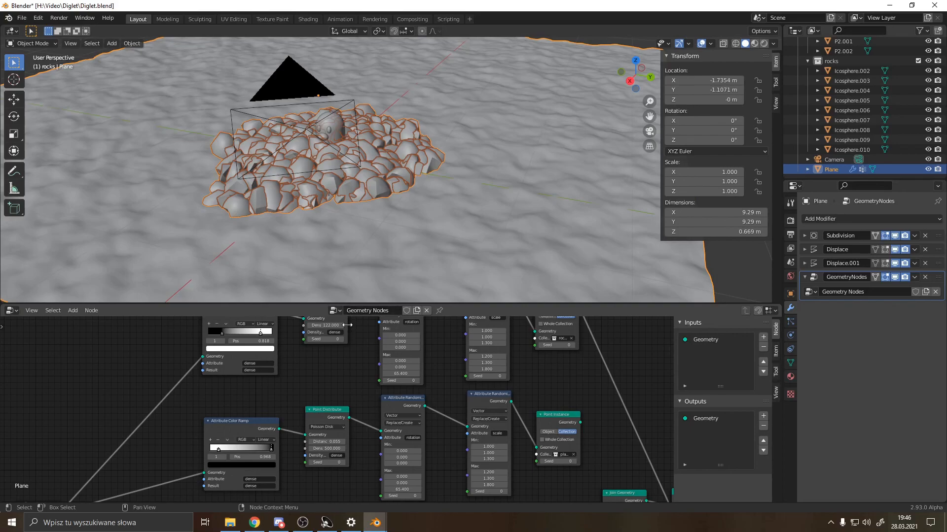
scroll(260, 226, up, 4)
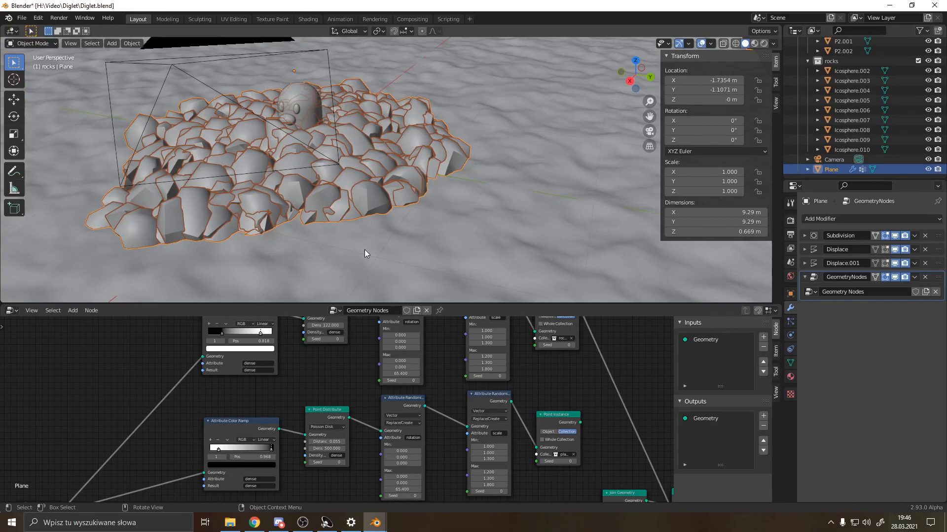
scroll(357, 371, up, 3)
drag(362, 370, 384, 371)
middle_drag(400, 369, 389, 400)
scroll(373, 408, up, 4)
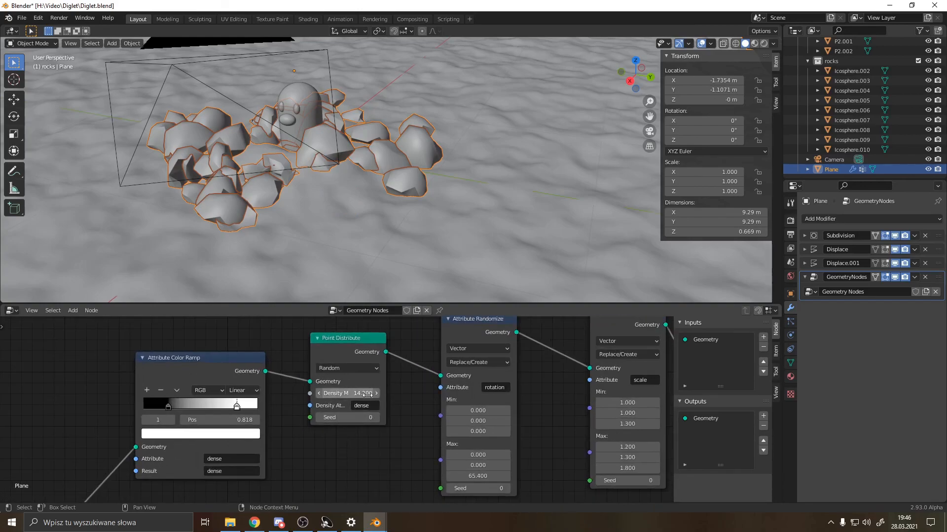
Set the rocks' Point Distribute method to Poisson Disk
click(347, 368)
click(354, 393)
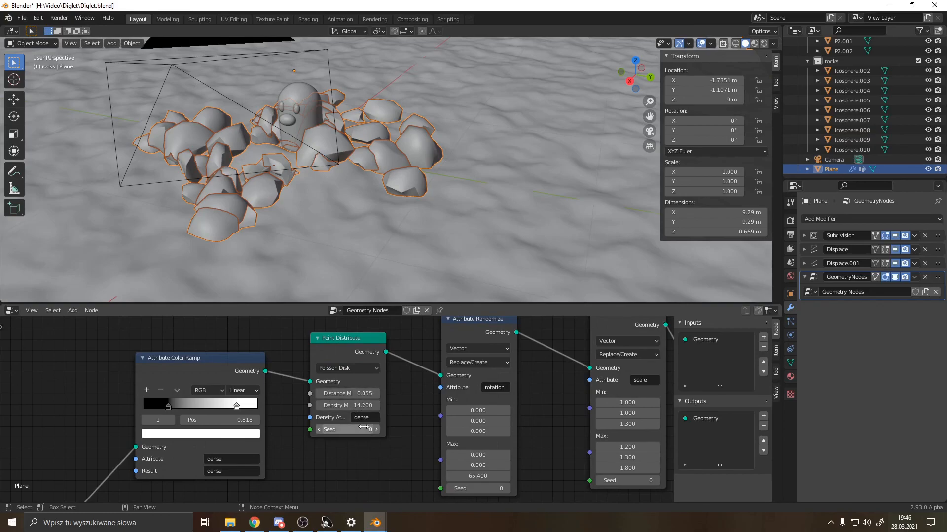
mouse_move(348, 430)
mouse_down()
mouse_move(379, 430)
mouse_move(348, 430)
mouse_up()
click(347, 429)
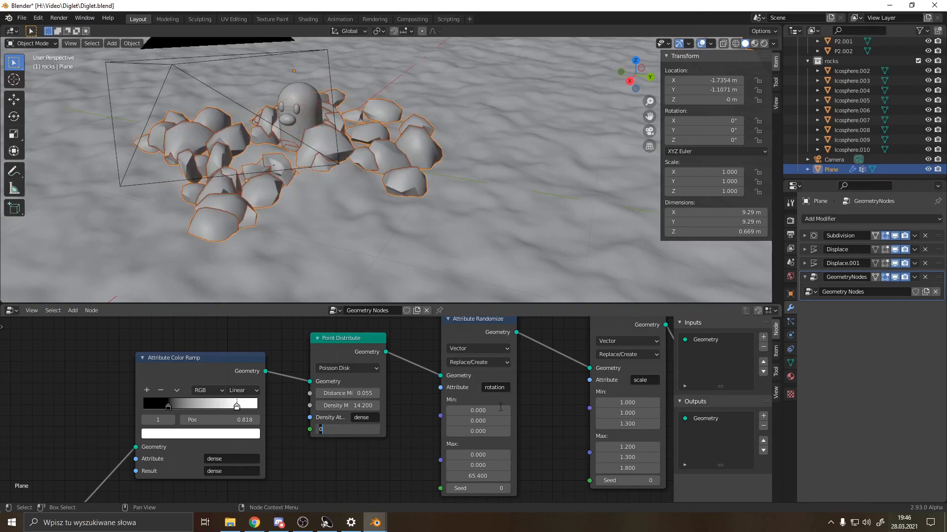
key(Return)
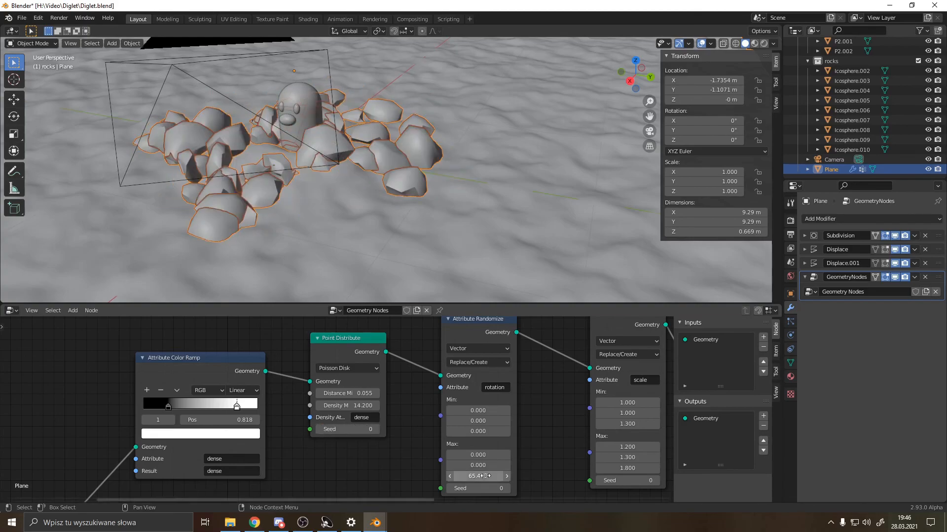
Set the maximum of the rocks' rotation Attribute Randomize node to 1.0 on all three axes
click(487, 475)
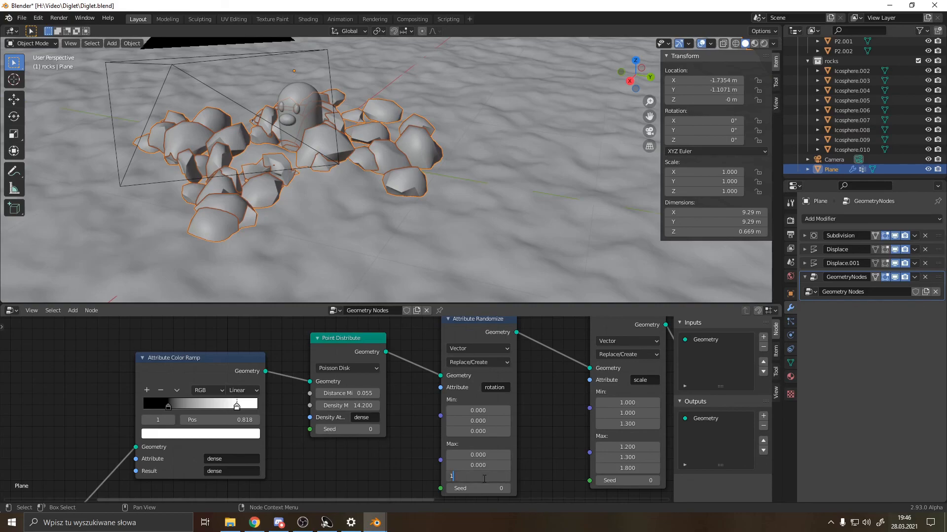
key(Return)
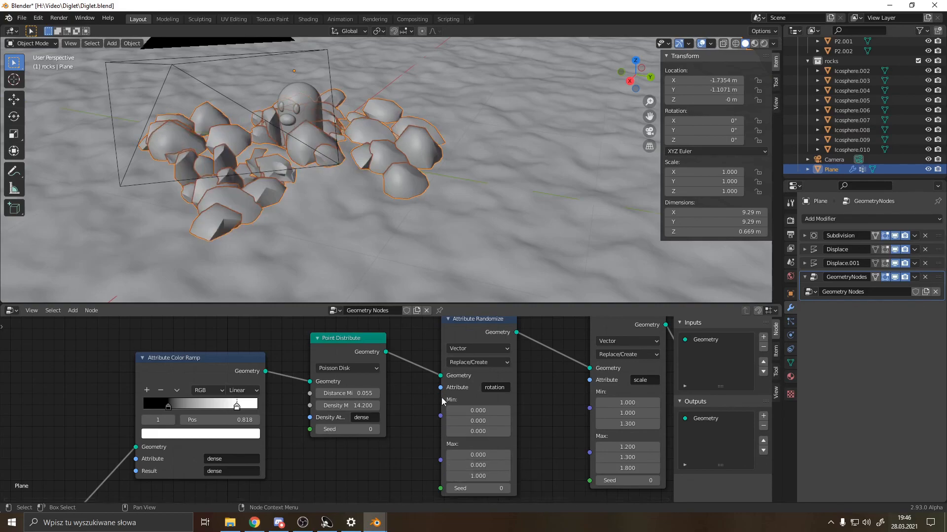
click(506, 465)
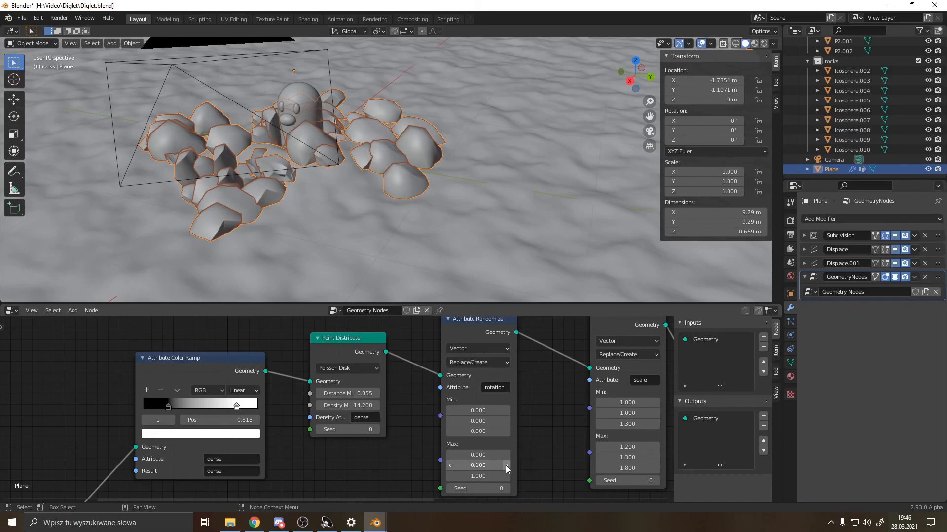
click(505, 465)
click(505, 465)
ctrl+scroll(505, 456, up, 8)
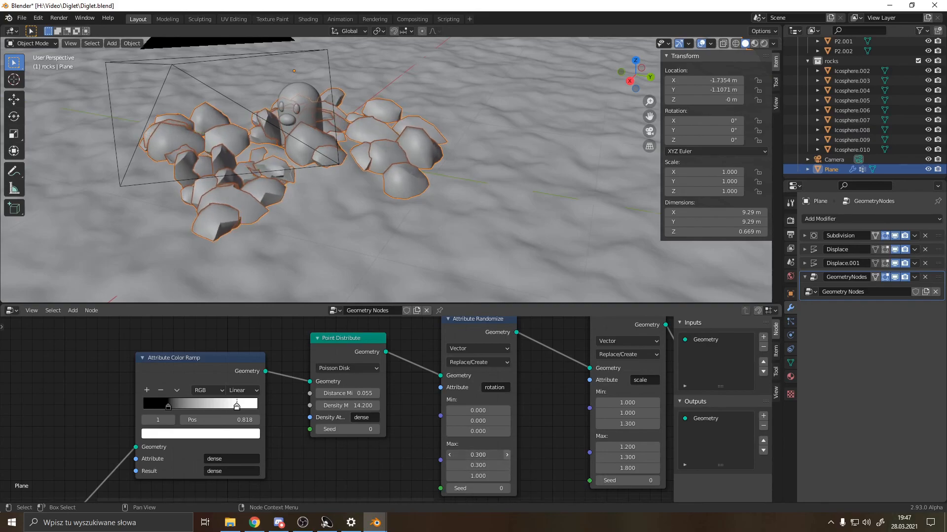
click(506, 455)
click(506, 454)
click(506, 465)
click(505, 465)
click(505, 465)
click(505, 465)
click(506, 465)
click(505, 462)
click(504, 462)
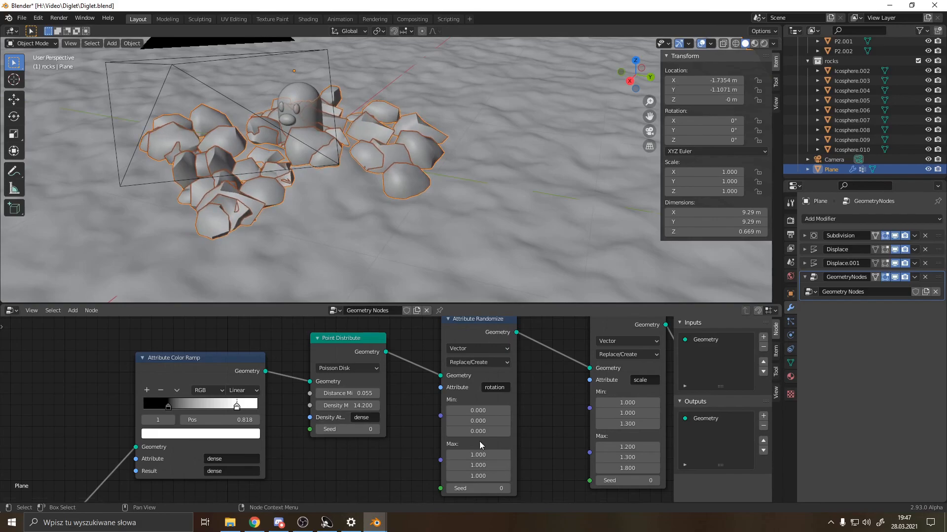
Set the minimum of the rocks' scale Attribute Randomize node to 0.2 on all three axes
middle_drag(546, 382, 418, 378)
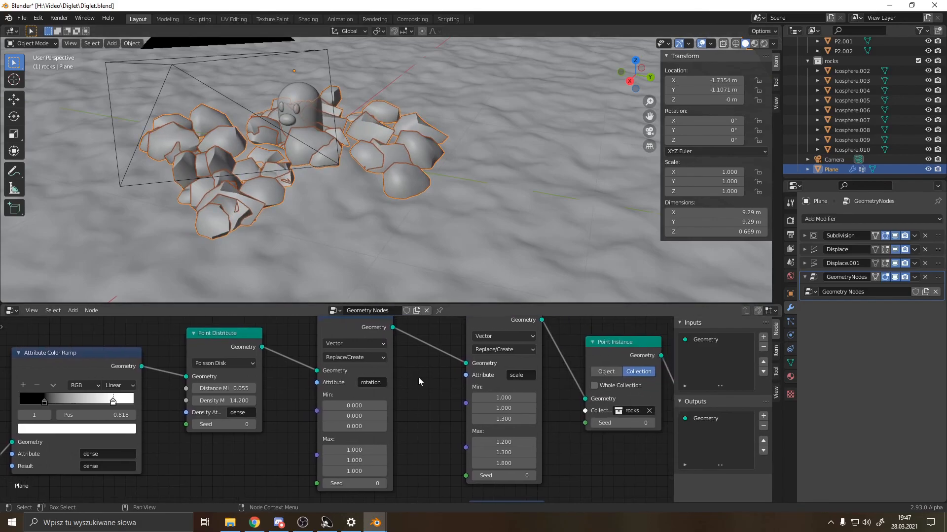
click(476, 419)
click(477, 419)
click(476, 419)
mouse_move(488, 398)
mouse_down()
mouse_move(464, 398)
mouse_move(474, 401)
mouse_up()
click(475, 401)
click(474, 401)
click(475, 409)
click(476, 409)
click(476, 409)
click(476, 409)
click(476, 409)
click(476, 409)
click(476, 410)
click(476, 409)
click(476, 419)
click(477, 418)
click(477, 417)
click(477, 418)
click(477, 418)
click(477, 417)
click(477, 417)
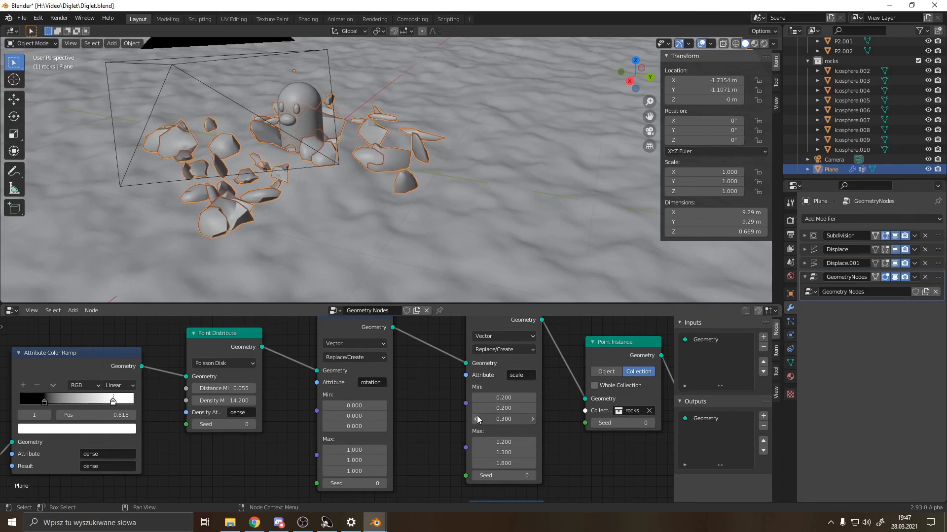
click(477, 417)
click(477, 418)
click(532, 419)
Set the maximum of the rocks' scale Attribute Randomize node to 1.0 on all three axes
mouse_move(503, 464)
mouse_down()
mouse_move(444, 465)
mouse_move(498, 464)
mouse_move(486, 464)
mouse_up()
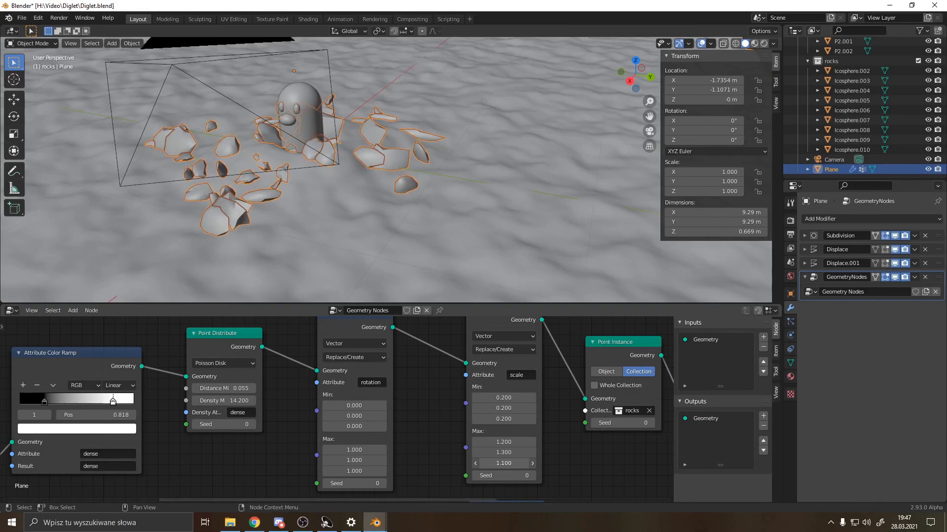
click(517, 452)
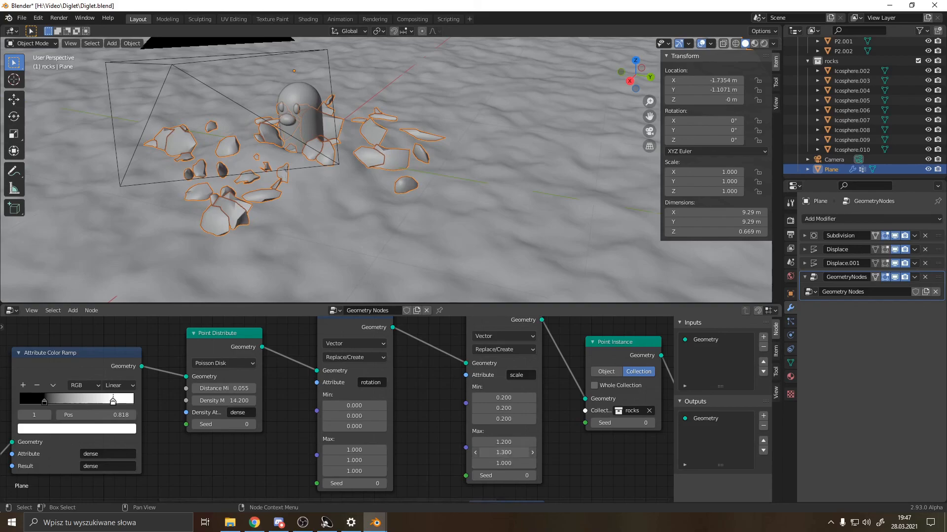
text(1)
key(Return)
click(515, 442)
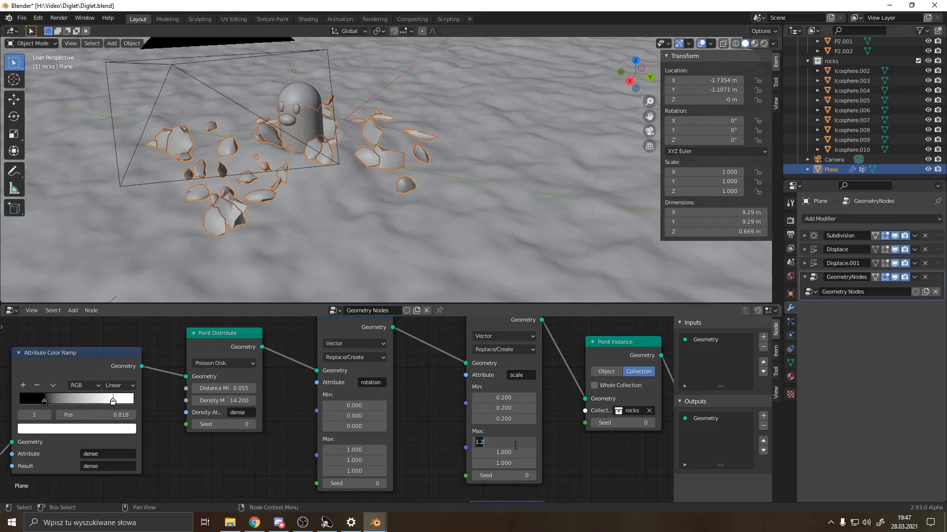
key(Return)
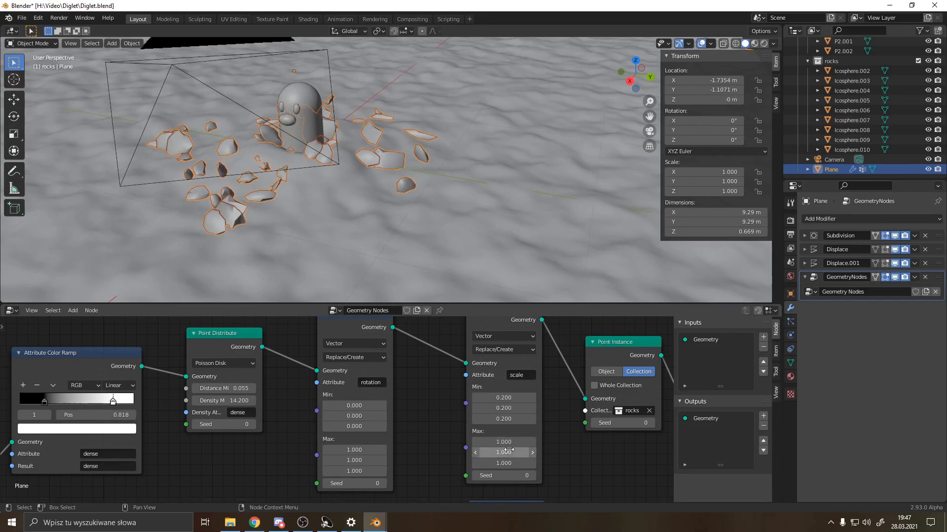
scroll(288, 229, up, 2)
mouse_move(247, 378)
mouse_down()
mouse_move(276, 379)
mouse_move(237, 377)
mouse_up()
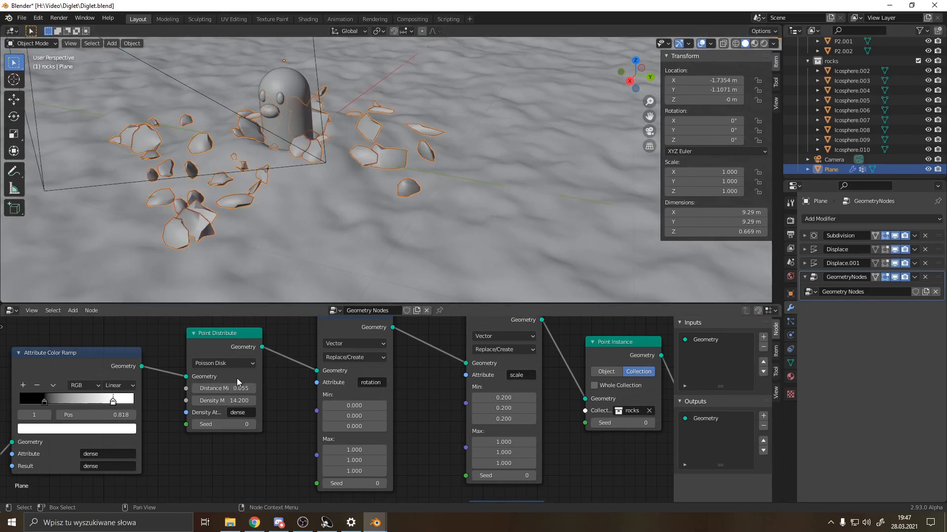
Set the minimum distance of the rocks' Point Distribute node to 0.005 and hide the camera in the viewport
text(0)
key(Return)
scroll(361, 176, down, 1)
middle_drag(362, 175, 347, 191)
click(928, 159)
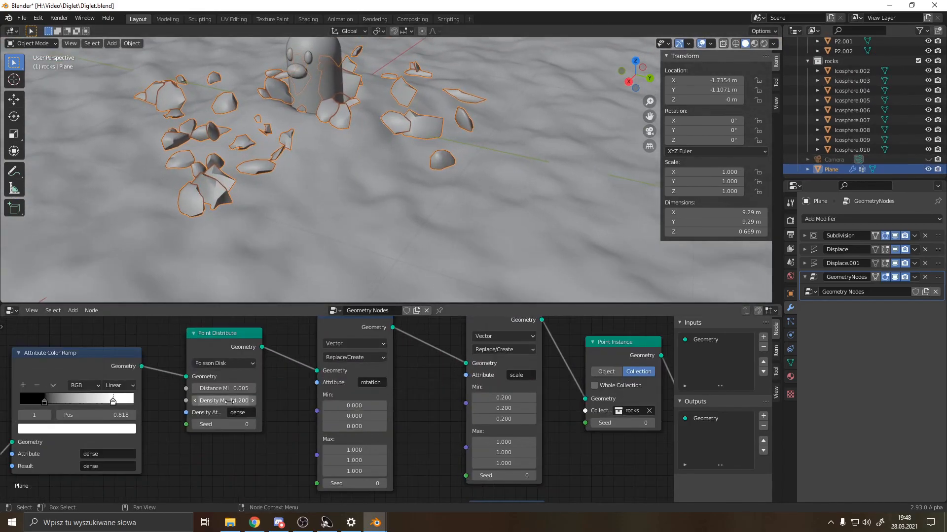
Set the rocks' Point Distribute node to a maximum density of 66.6 and a minimum distance of 0.01
drag(224, 400, 238, 401)
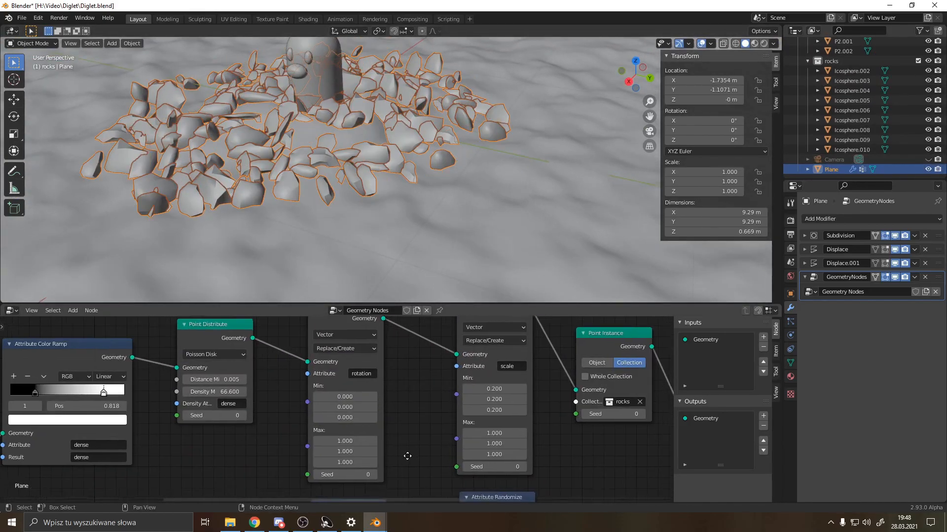
middle_drag(439, 378, 380, 380)
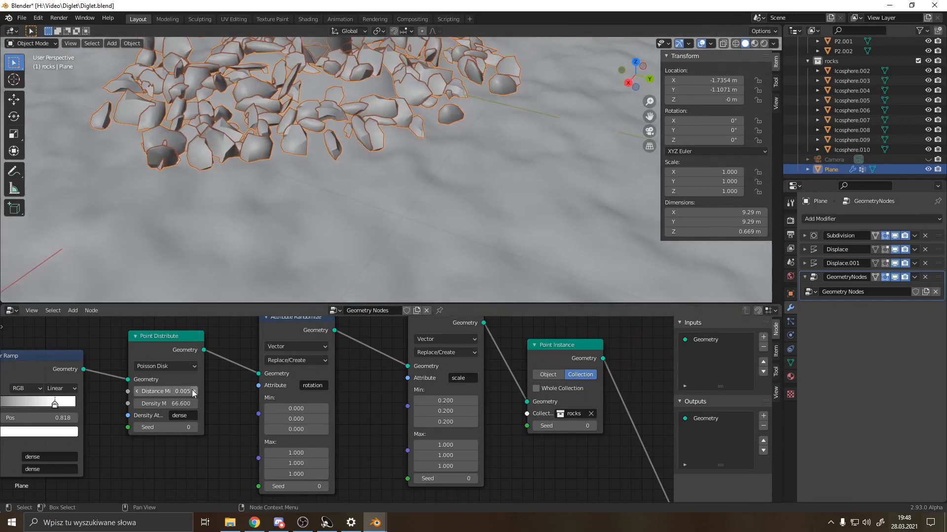
click(192, 393)
text(0.00)
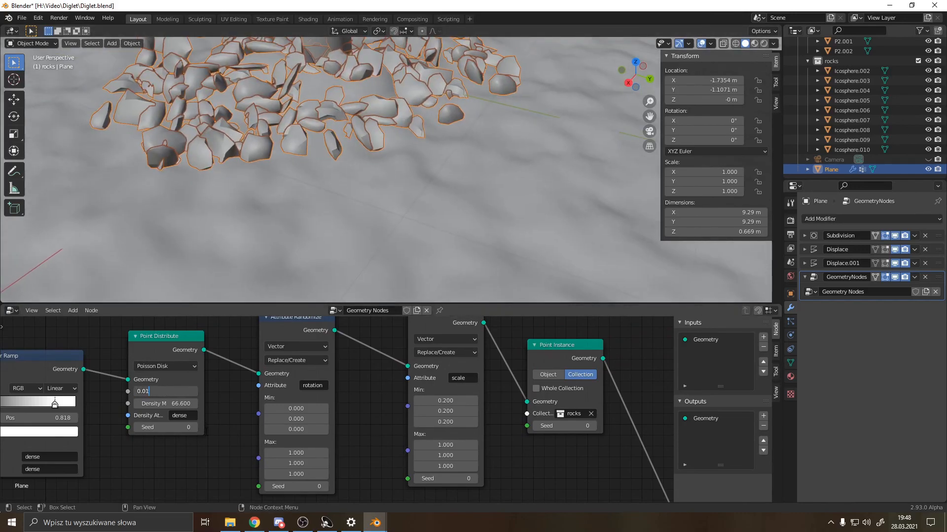
middle_drag(309, 243, 463, 199)
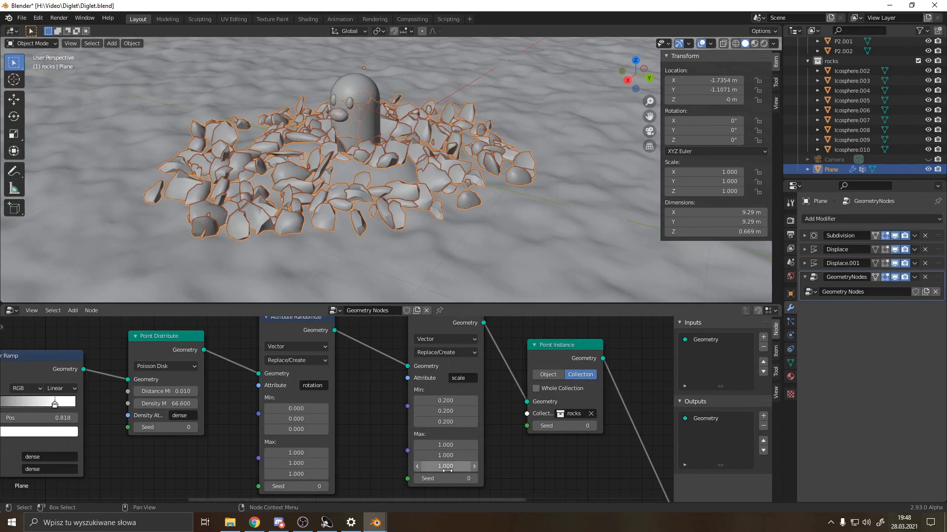
Set the minimum of the rocks' scale Attribute Randomize node to 0.1 on all three axes
scroll(389, 413, down, 1)
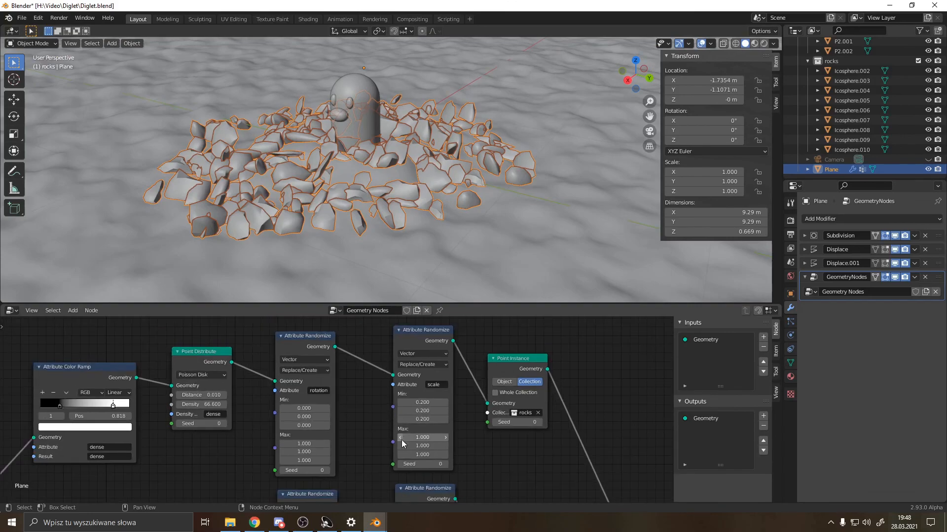
scroll(416, 462, up, 1)
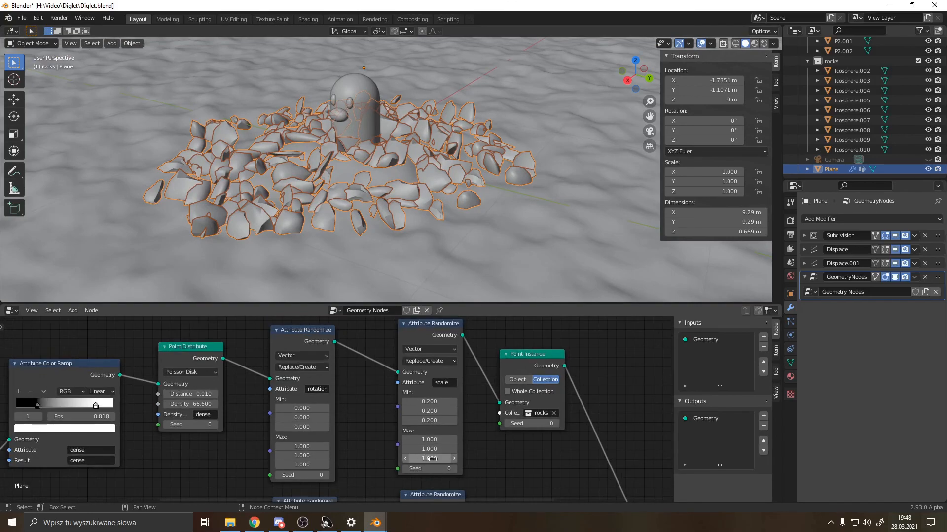
click(405, 401)
click(404, 411)
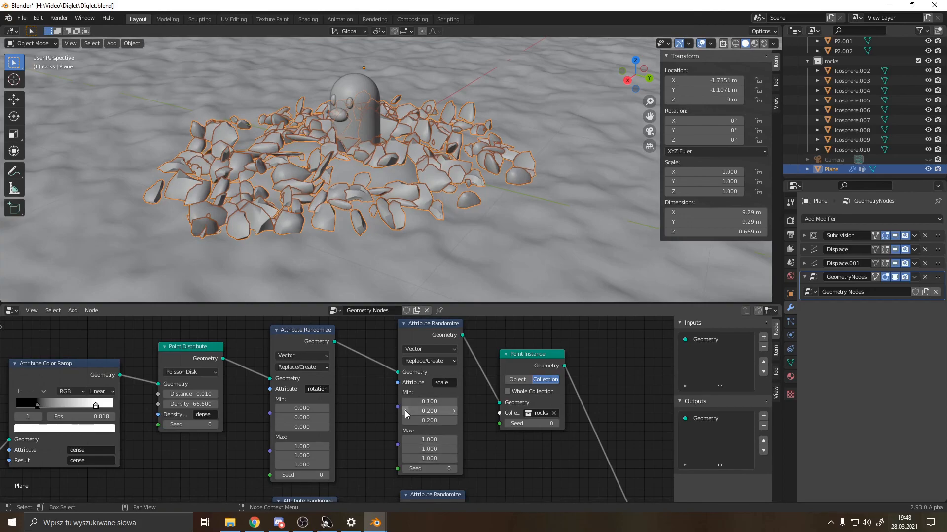
click(406, 421)
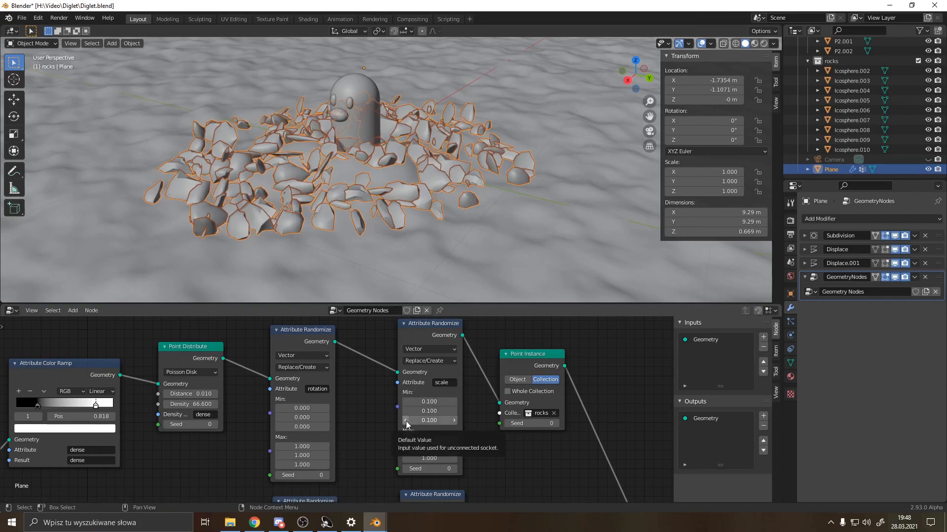
scroll(362, 227, up, 3)
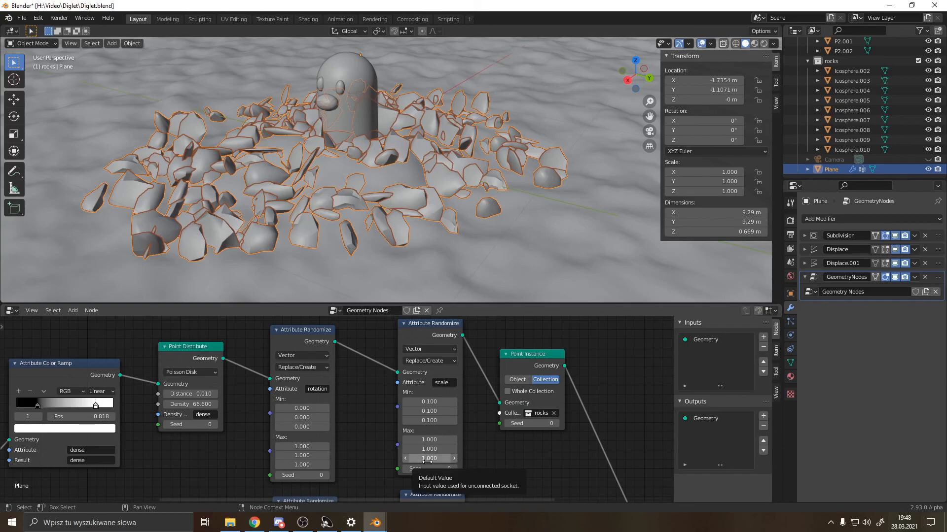
Reduce the maximum of the rocks' scale Attribute Randomize node to 0.4 on all three axes
click(405, 458)
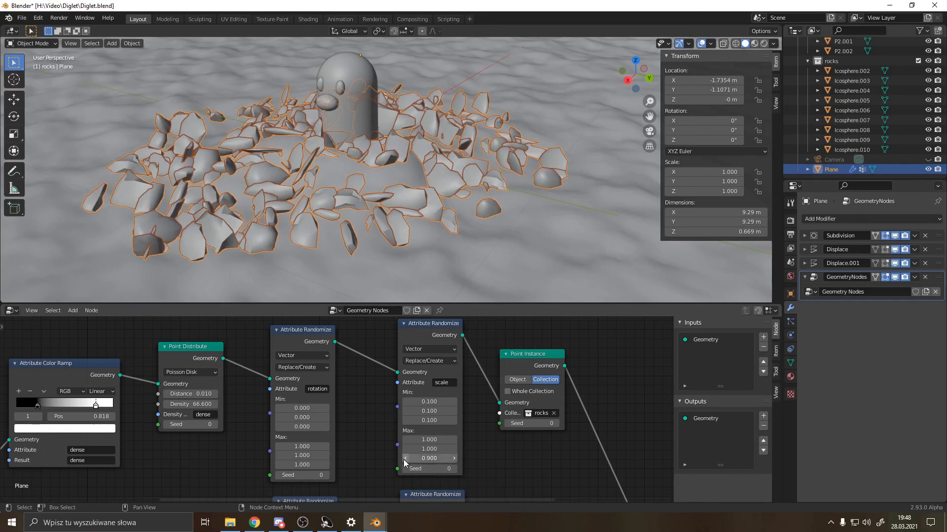
click(405, 459)
click(405, 458)
click(405, 459)
click(406, 458)
click(405, 459)
click(405, 449)
click(405, 449)
click(405, 449)
click(405, 450)
click(405, 449)
click(406, 450)
click(405, 440)
click(405, 440)
click(405, 440)
click(405, 439)
click(405, 440)
click(405, 439)
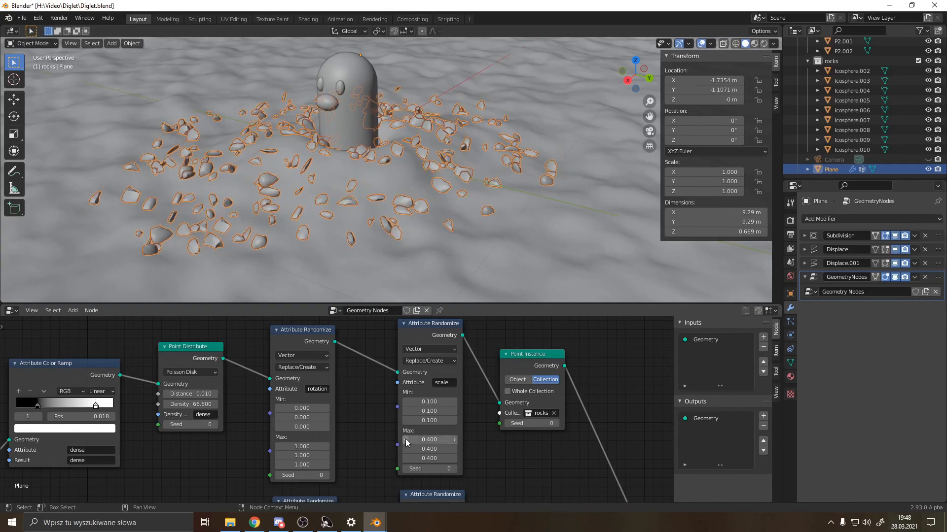
Set the rocks' scale minimum to 0.2 on all three axes and their Point Distribute maximum density to 336.3
click(453, 402)
click(454, 411)
click(453, 421)
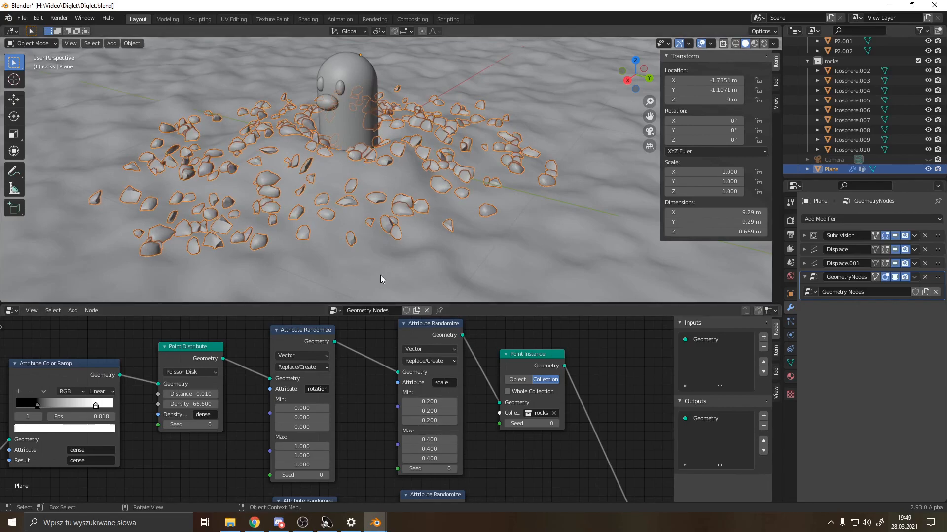
drag(199, 403, 296, 403)
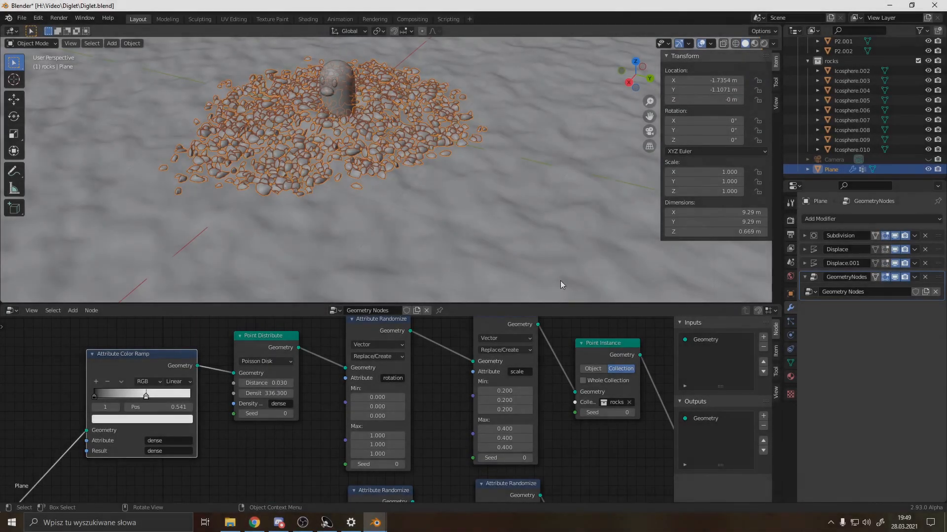
Connect the Geometry output of the plants' Point Instance node to the first Join Geometry node
scroll(589, 431, down, 4)
middle_drag(583, 464, 542, 376)
scroll(530, 410, up, 7)
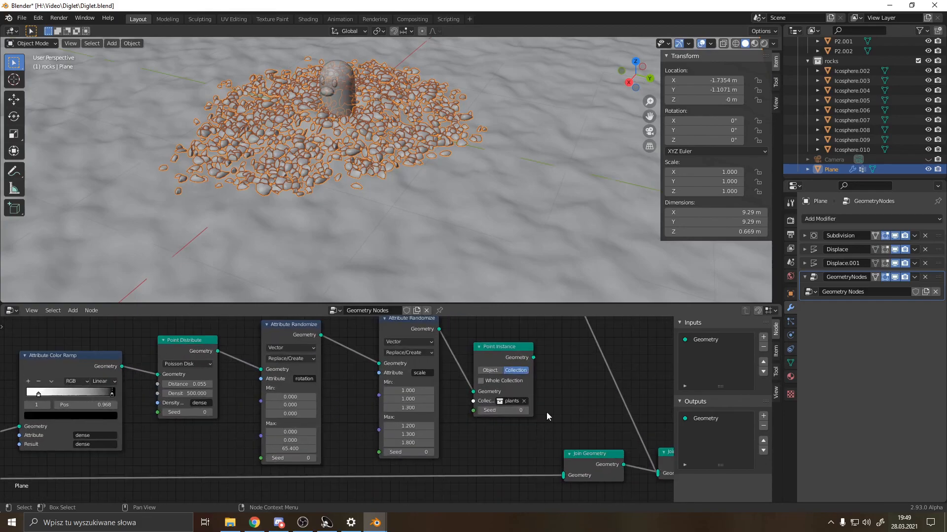
middle_drag(546, 412, 491, 368)
scroll(492, 374, up, 1)
middle_drag(552, 364, 410, 396)
drag(350, 338, 383, 466)
scroll(360, 172, down, 2)
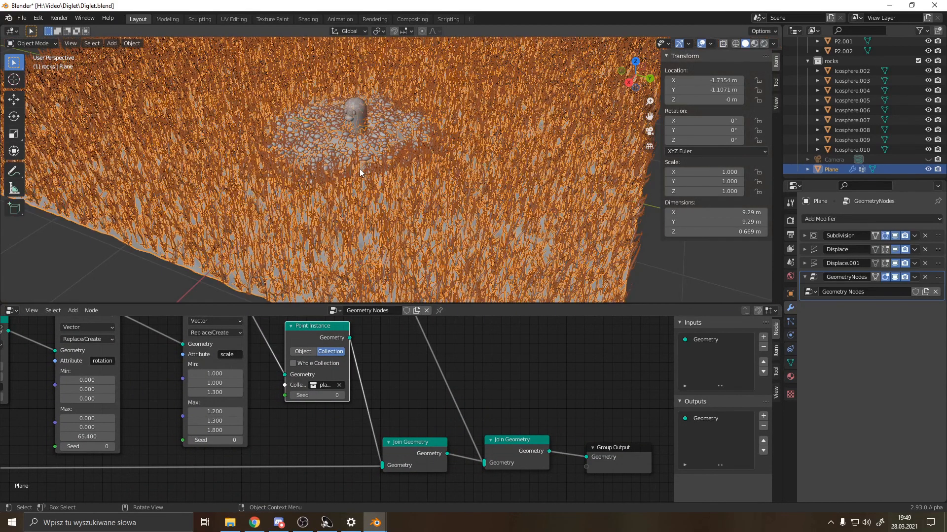
Deselect the plane and check the grass and rocks around Diglett through the camera
click(645, 269)
middle_drag(375, 214, 439, 165)
scroll(356, 154, up, 2)
scroll(356, 151, up, 2)
key(KP_0)
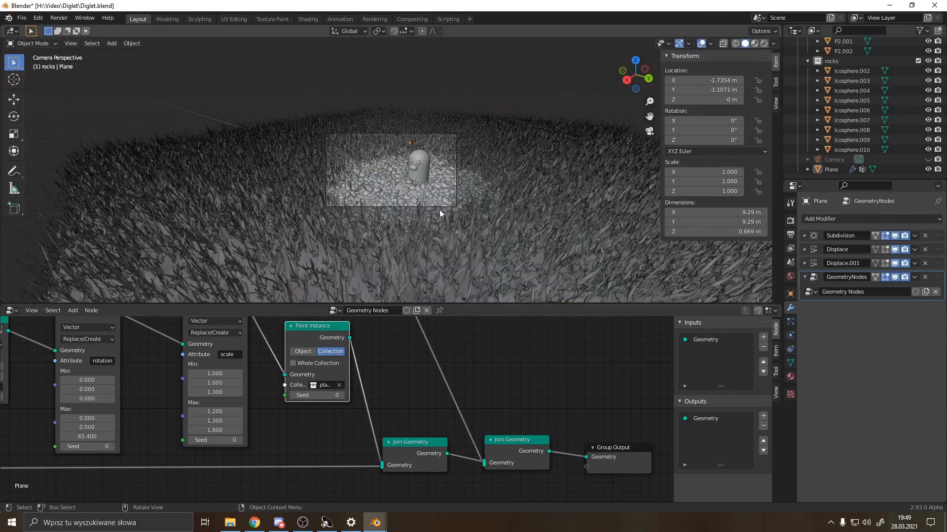
scroll(443, 236, up, 3)
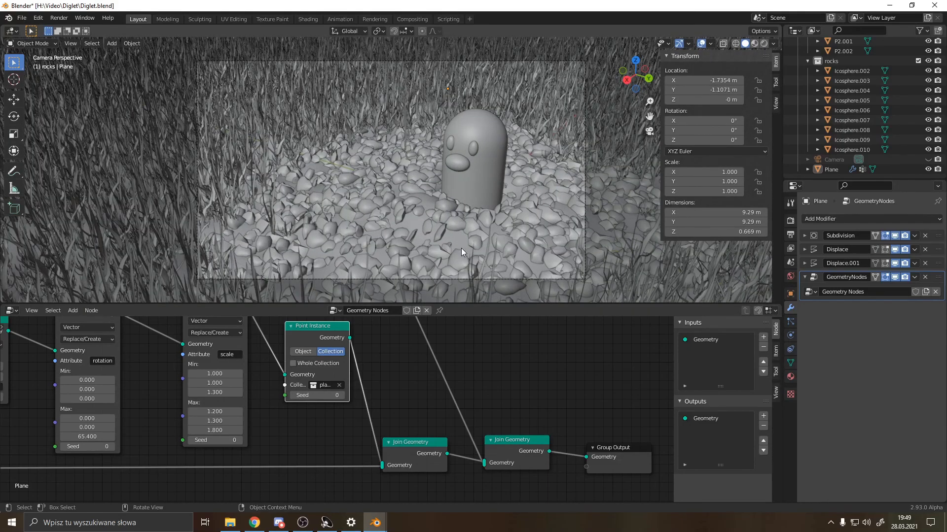
Move the black stop of the rocks' Attribute Color Ramp to position 0.532
scroll(199, 401, down, 4)
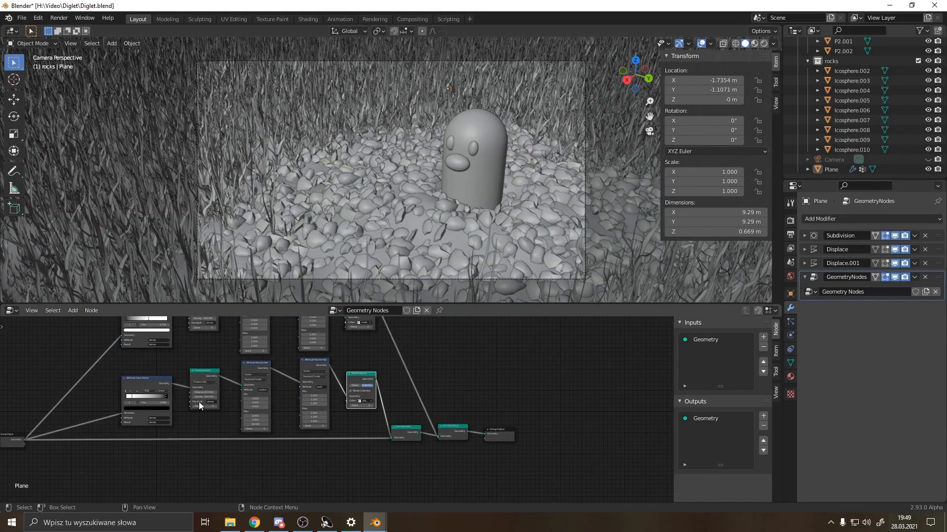
scroll(198, 398, up, 1)
middle_drag(140, 394, 299, 406)
scroll(256, 375, up, 4)
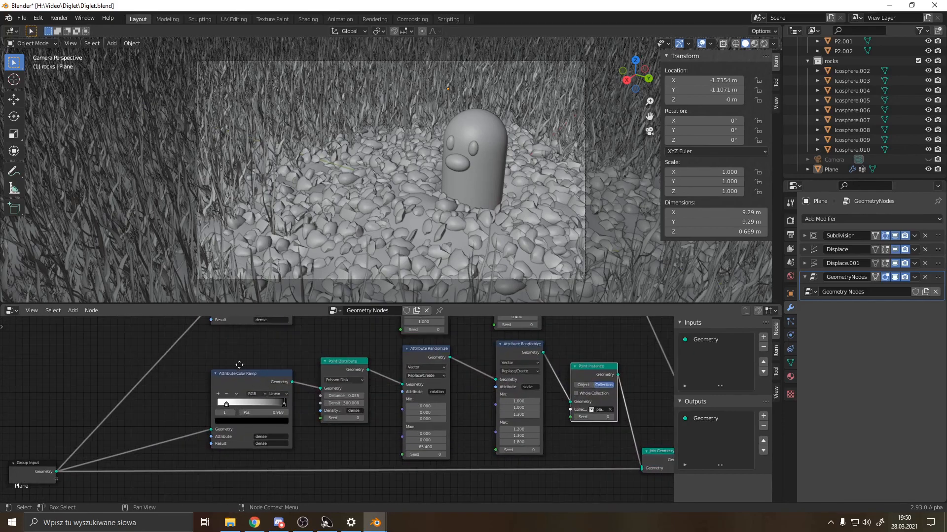
middle_drag(236, 362, 279, 428)
scroll(277, 405, up, 4)
middle_drag(259, 393, 267, 430)
drag(242, 362, 291, 360)
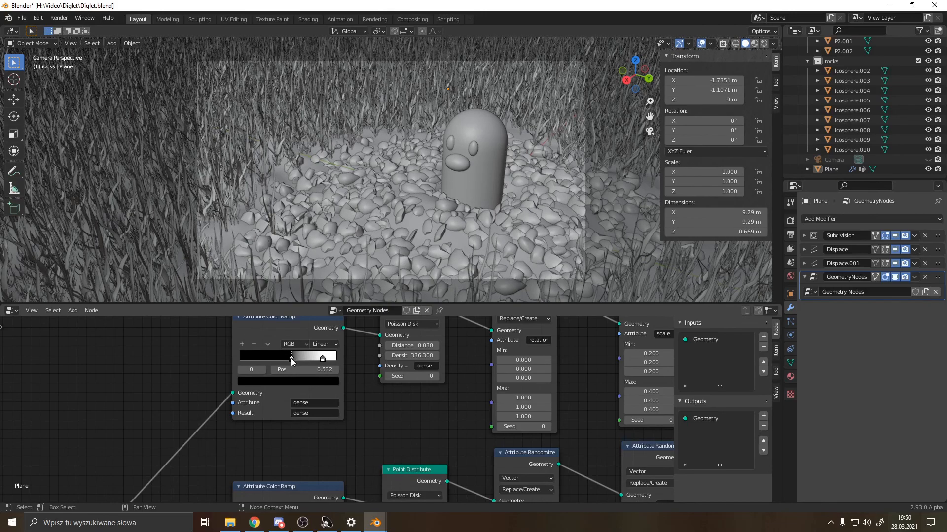
scroll(481, 192, down, 2)
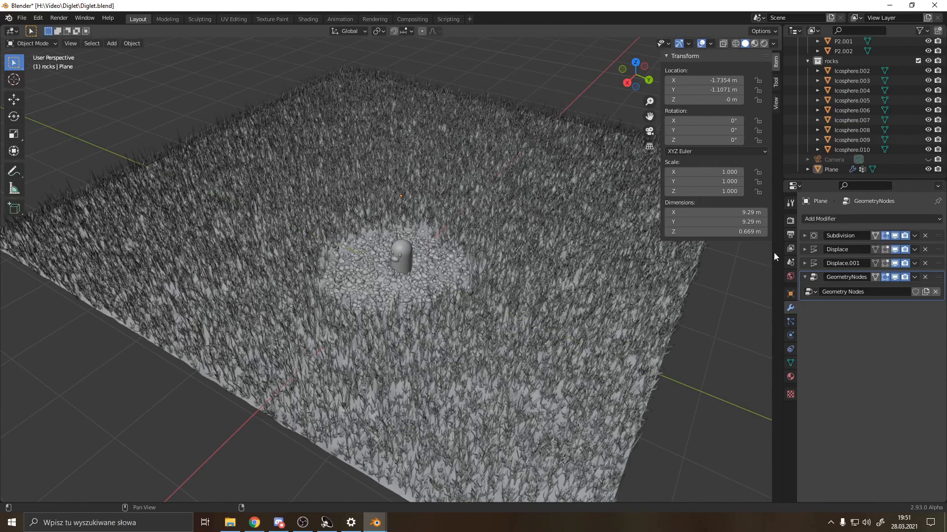
Switch the viewport to rendered shading to preview the scattered scene
click(763, 43)
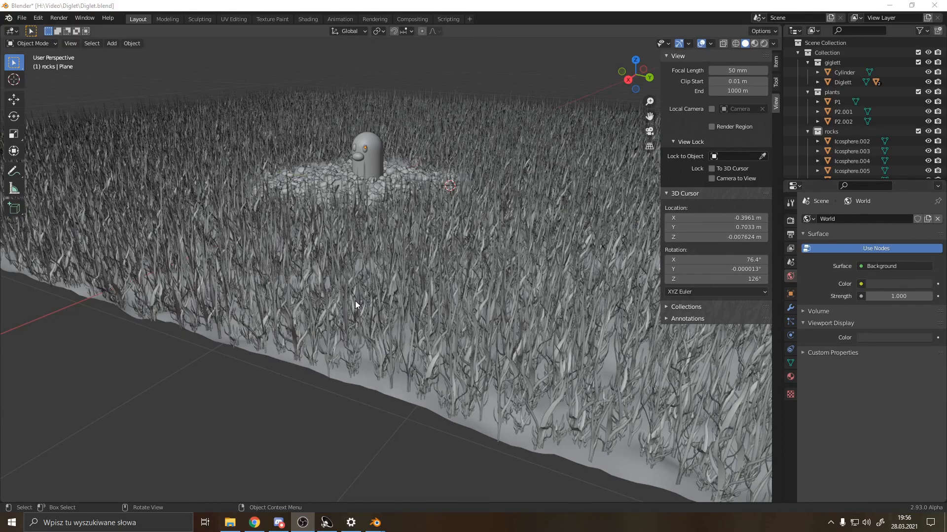
scroll(379, 292, down, 6)
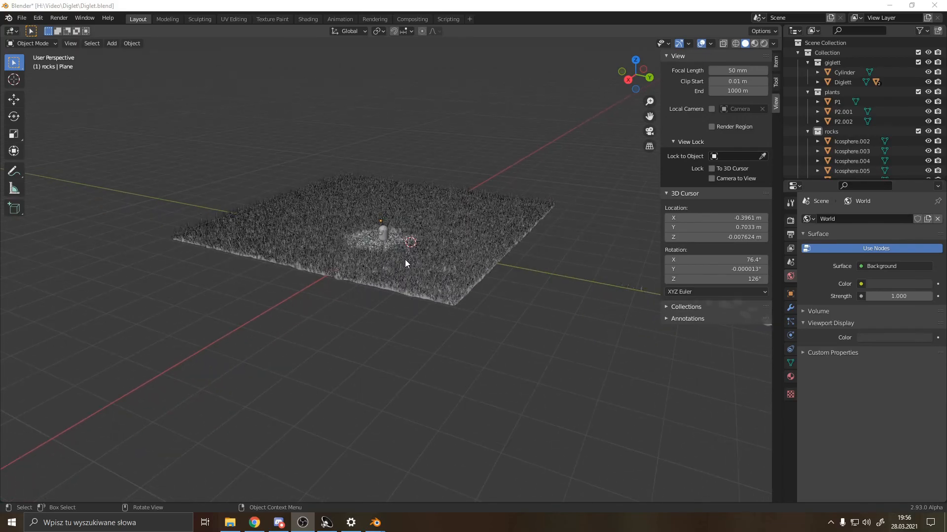
scroll(399, 260, up, 3)
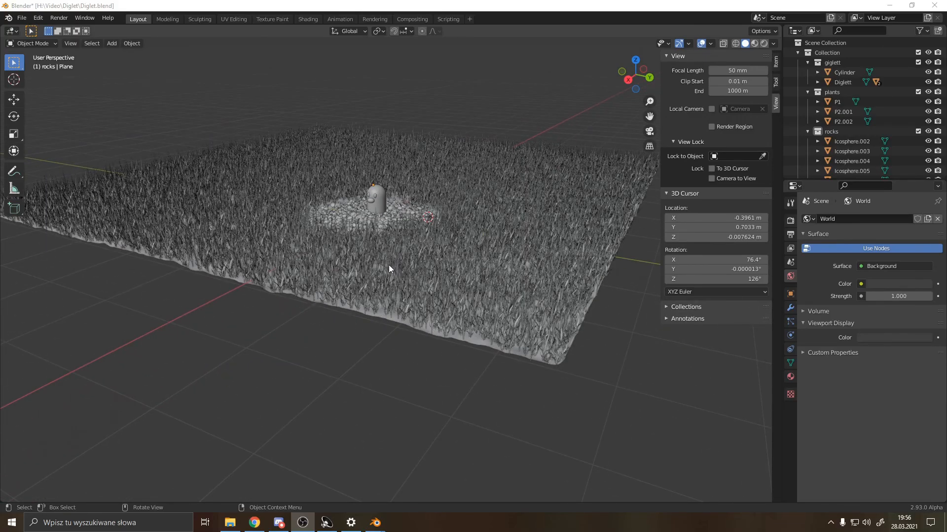
middle_drag(354, 197, 349, 212)
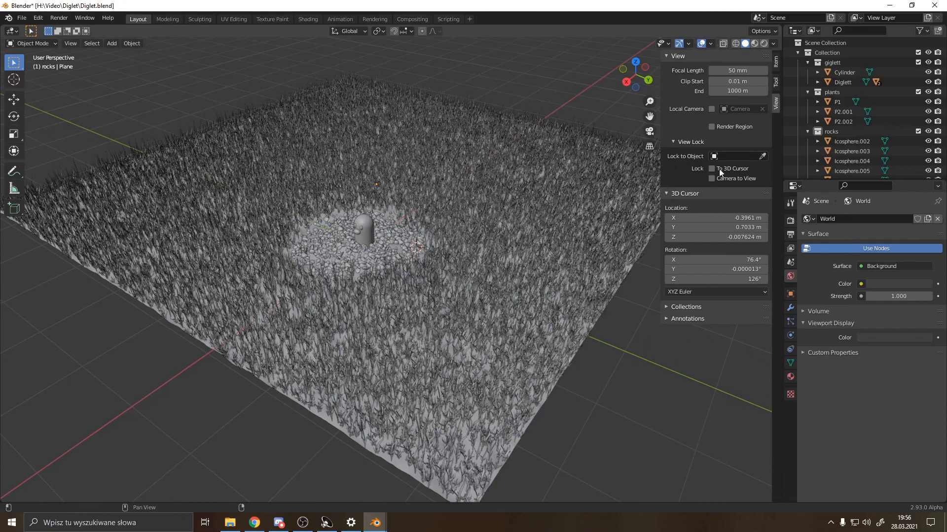
click(764, 43)
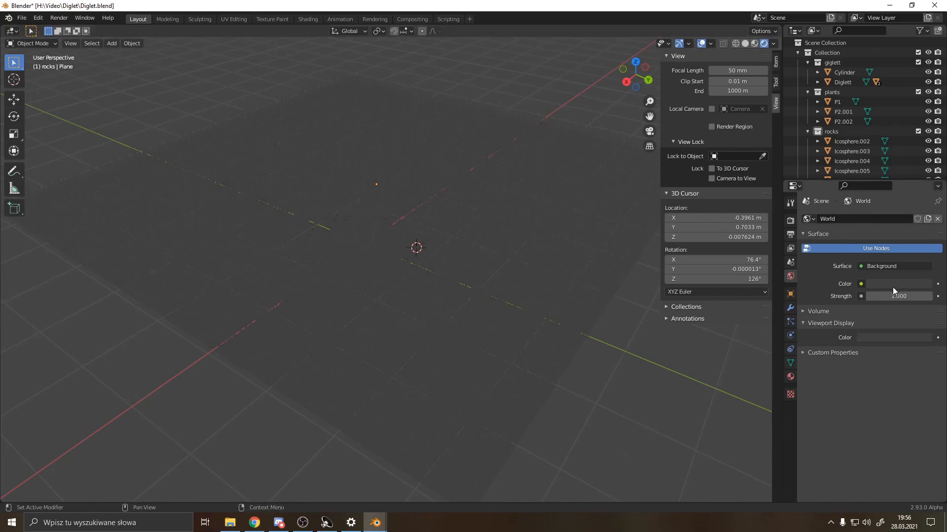
scroll(421, 253, up, 5)
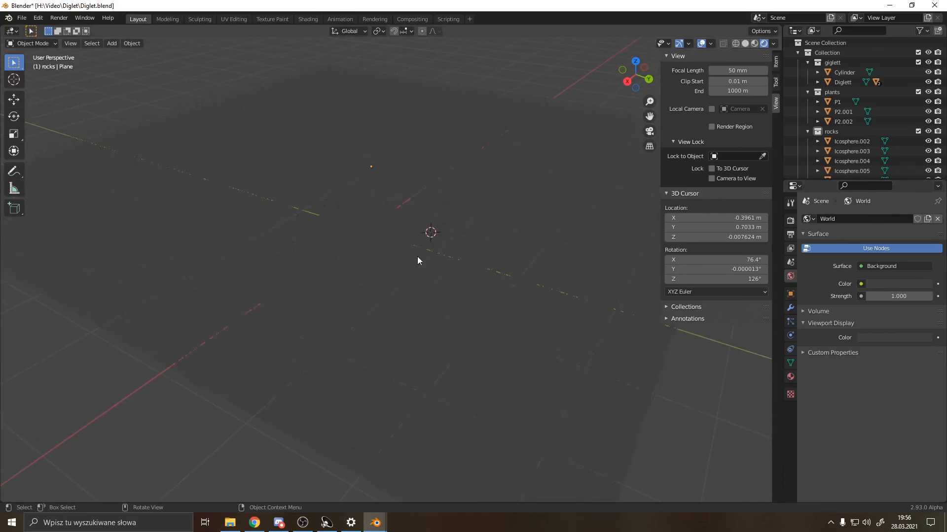
scroll(391, 275, down, 2)
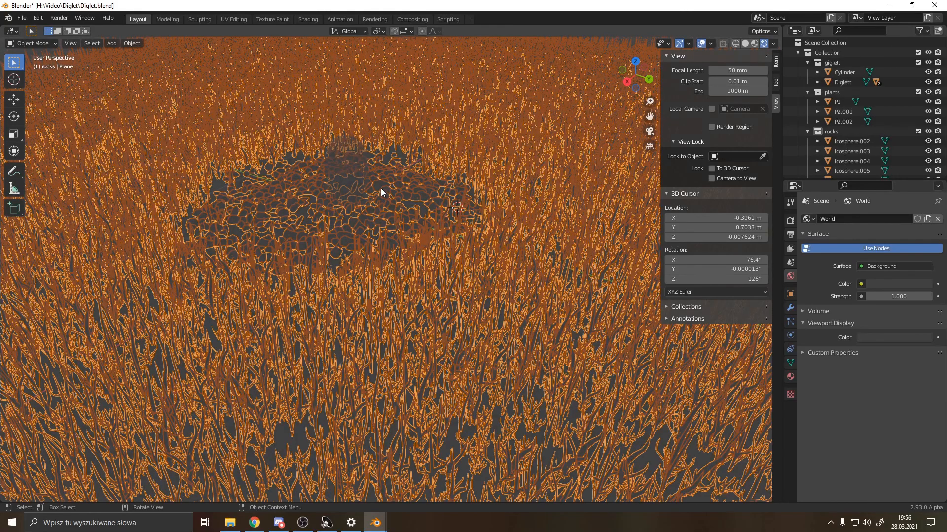
Add a Sun light to the main Scene Collection
click(836, 43)
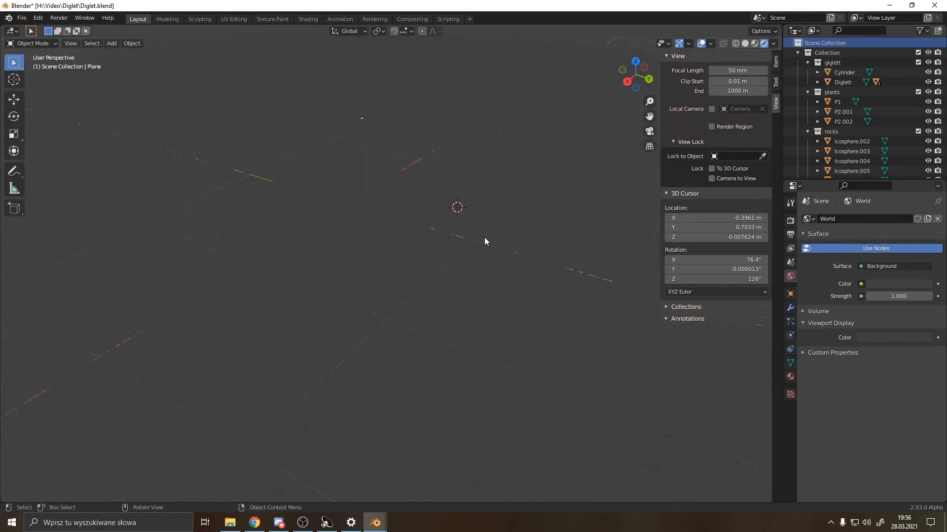
key(shift+a)
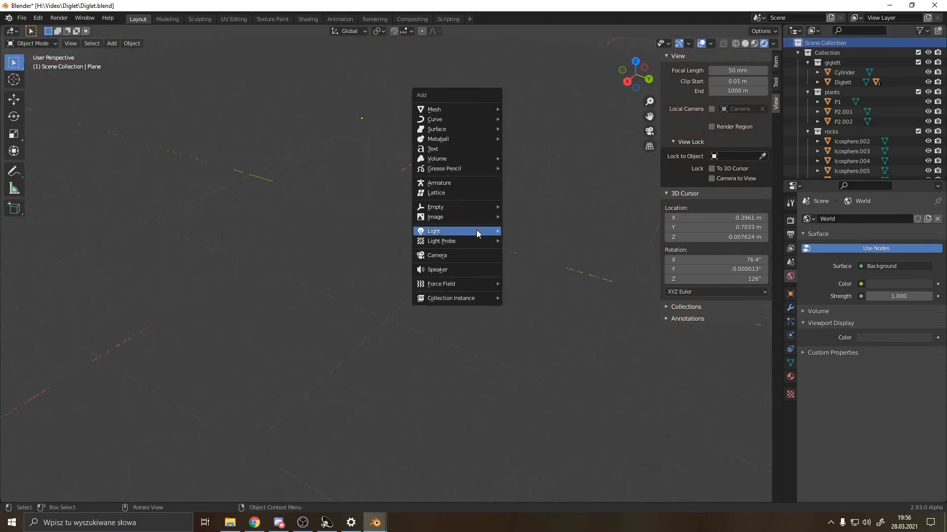
mouse_move(476, 231)
click(537, 242)
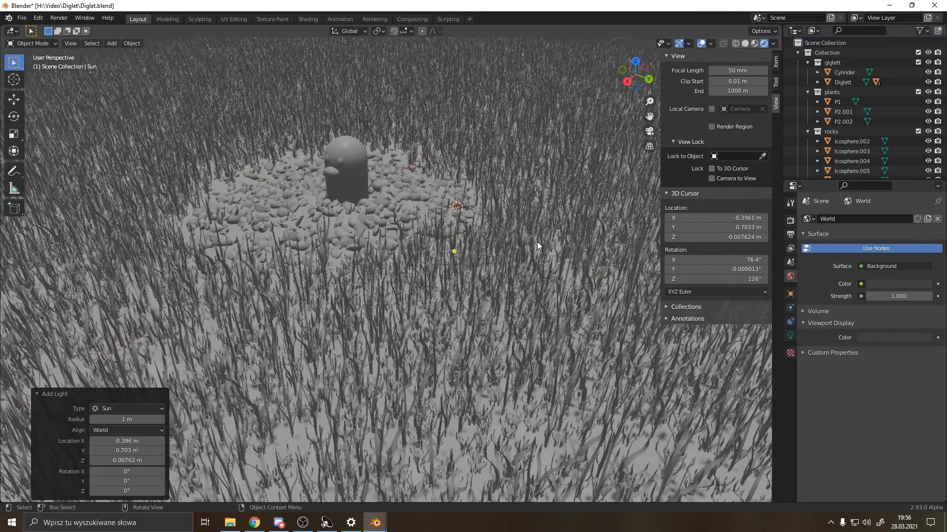
Raise the sun about 3.5 m along Z and tilt its direction so it shines obliquely across the ground plane
scroll(491, 231, down, 5)
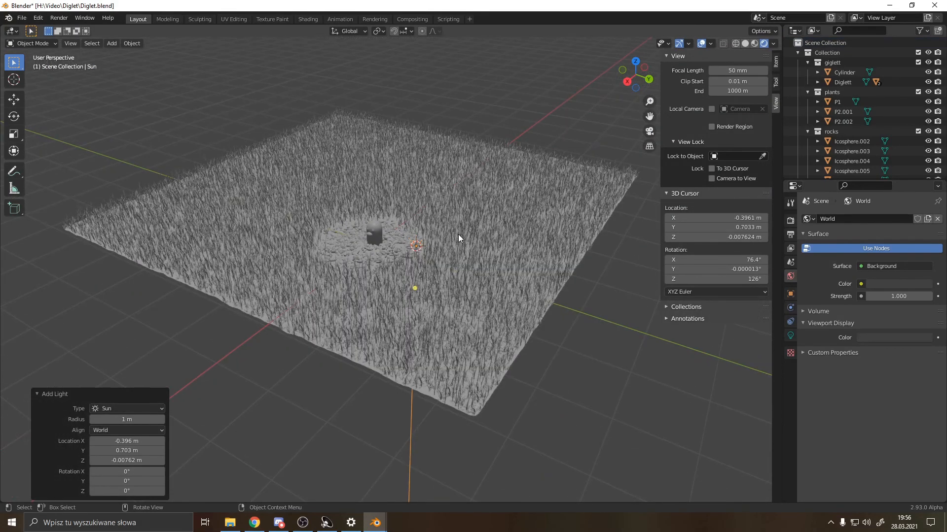
key(g)
key(z)
click(434, 99)
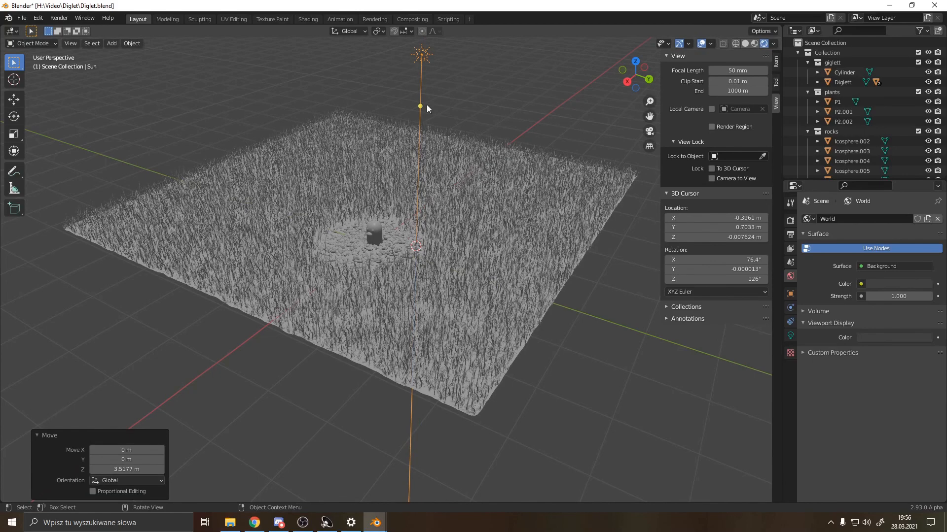
mouse_move(420, 106)
mouse_down()
mouse_move(345, 115)
mouse_move(245, 208)
mouse_move(250, 215)
mouse_move(157, 221)
mouse_move(187, 224)
mouse_up()
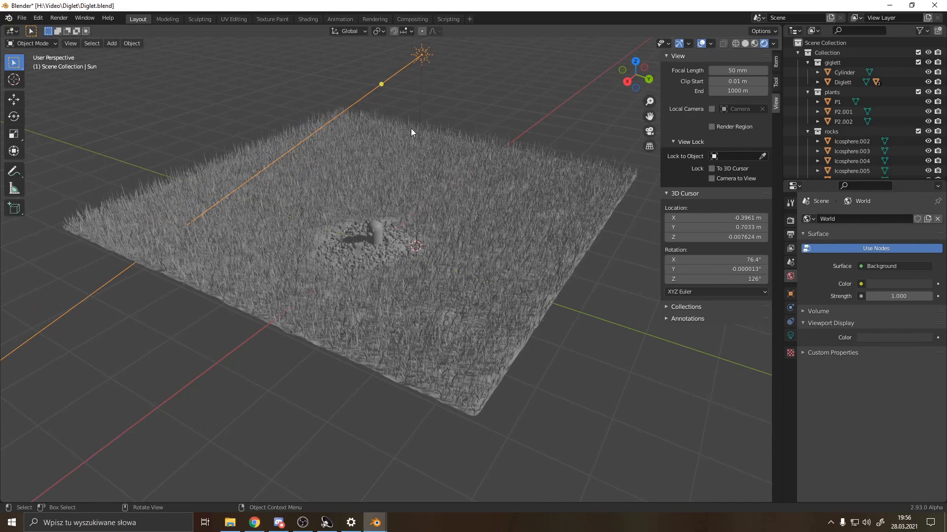
Move the sun beyond the ground plane by about -2.15 m in X, 10.76 m in Y and -6.24 m in Z
scroll(439, 102, down, 3)
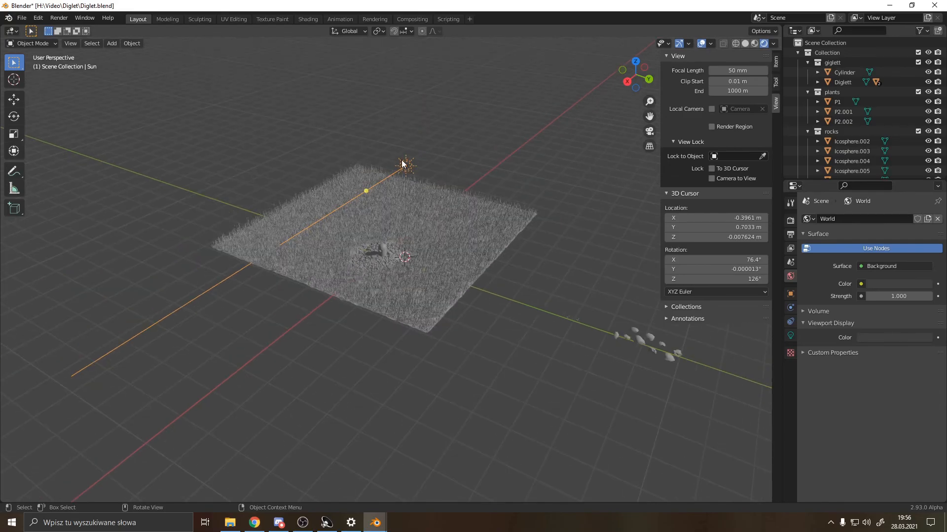
key(g)
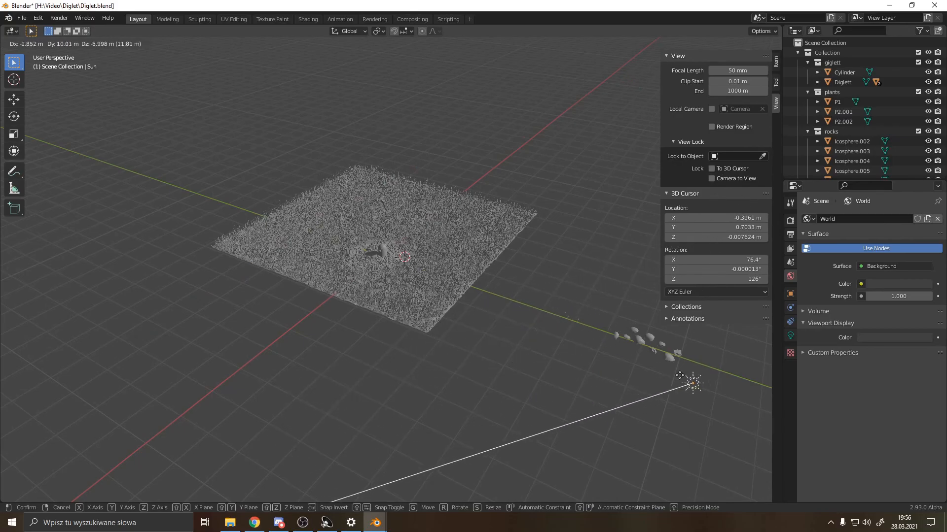
click(719, 362)
scroll(458, 327, up, 3)
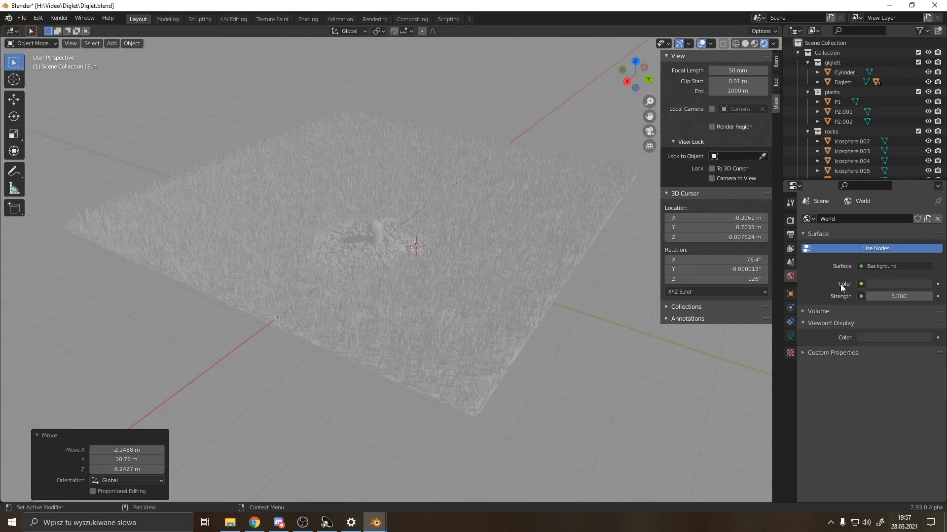
Darken the world background color to black
click(878, 285)
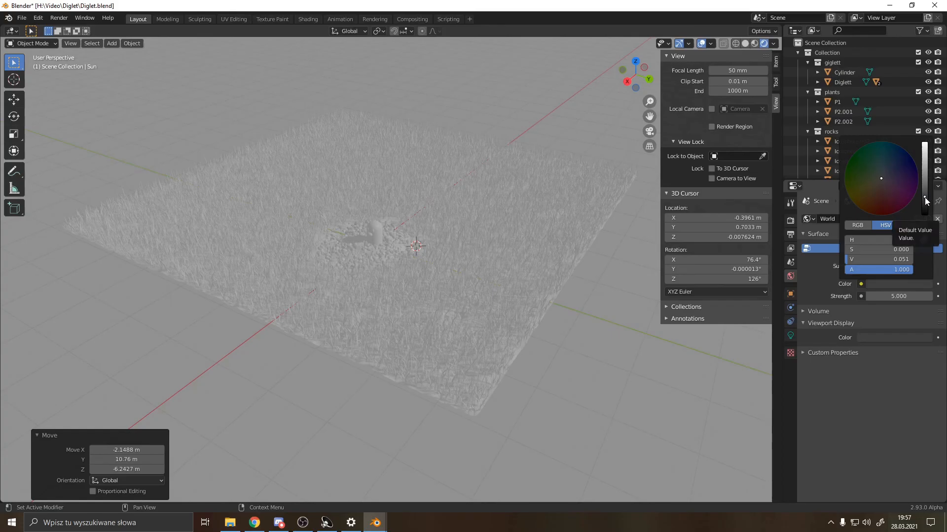
drag(925, 199, 925, 217)
scroll(493, 305, up, 8)
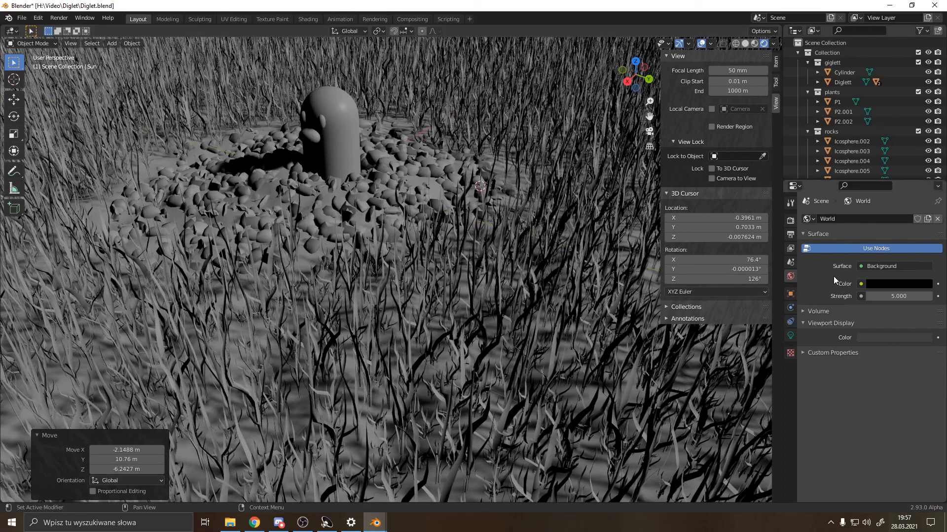
scroll(527, 270, down, 8)
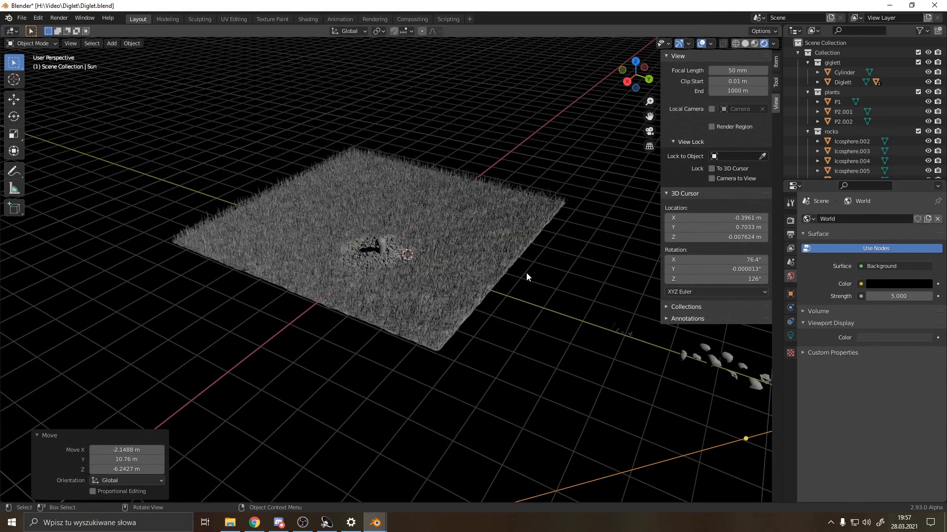
Assign a Sky Texture to the world background color and set its sky type to Hosek / Wilkie
click(861, 285)
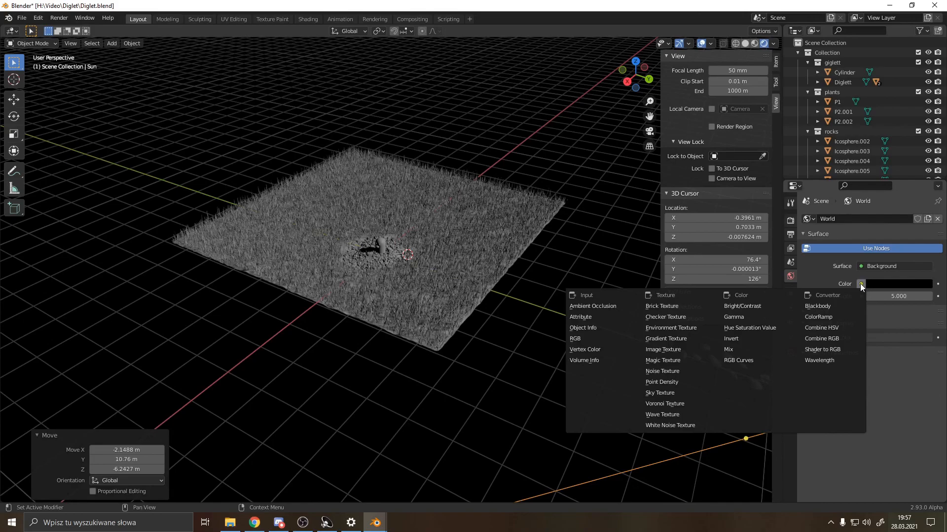
click(685, 392)
scroll(451, 305, up, 5)
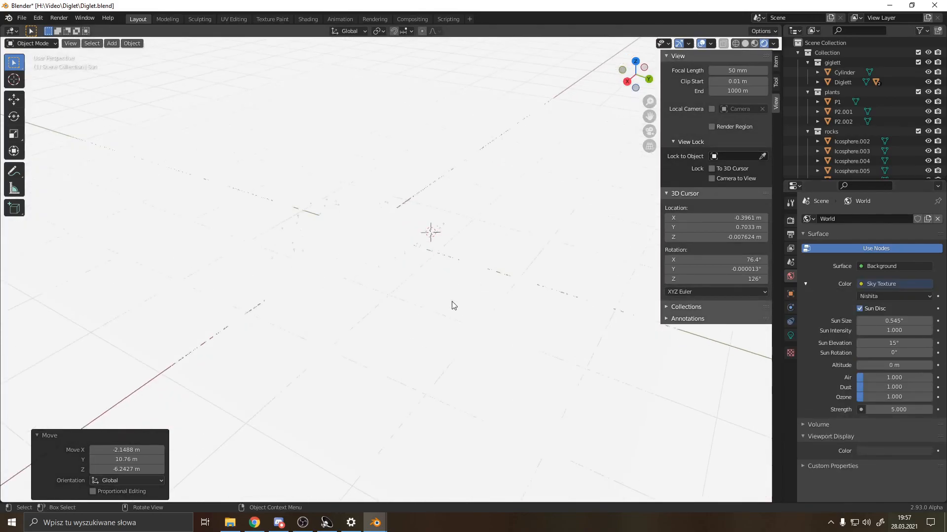
scroll(454, 308, down, 2)
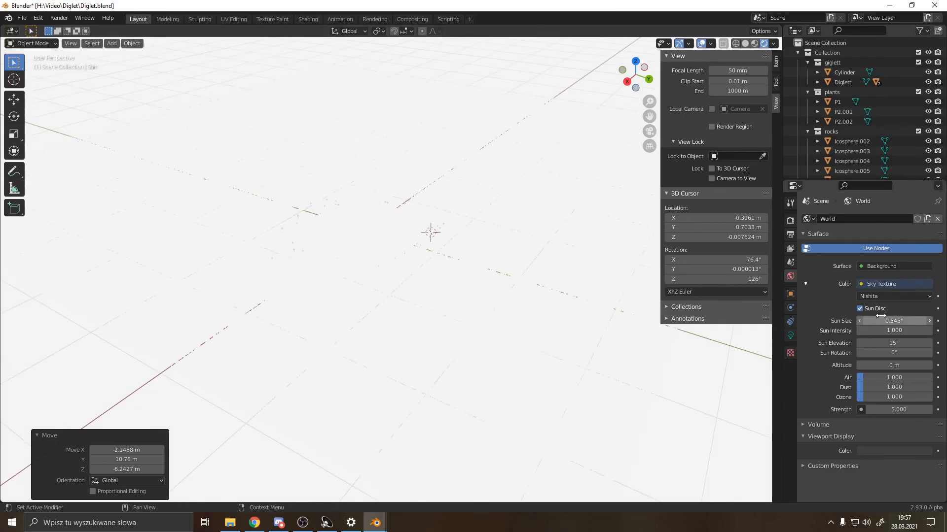
click(878, 296)
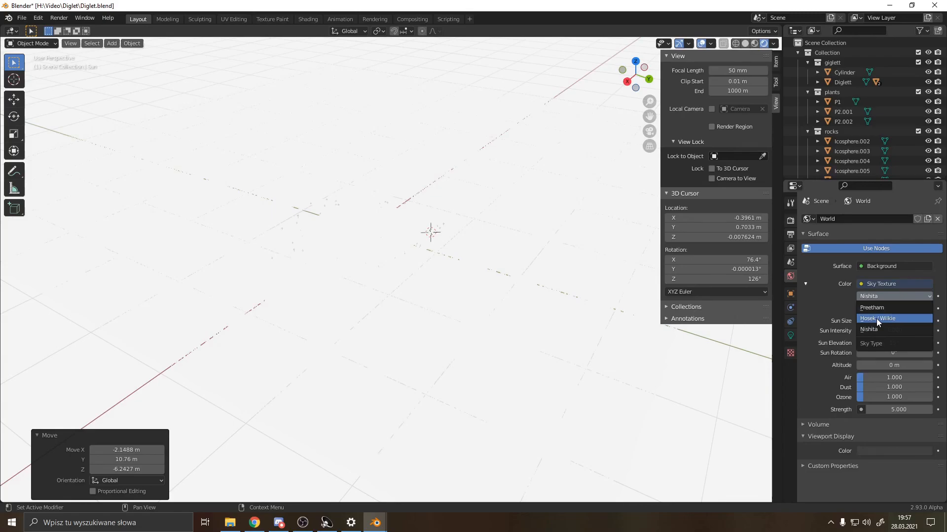
click(877, 319)
scroll(517, 281, down, 3)
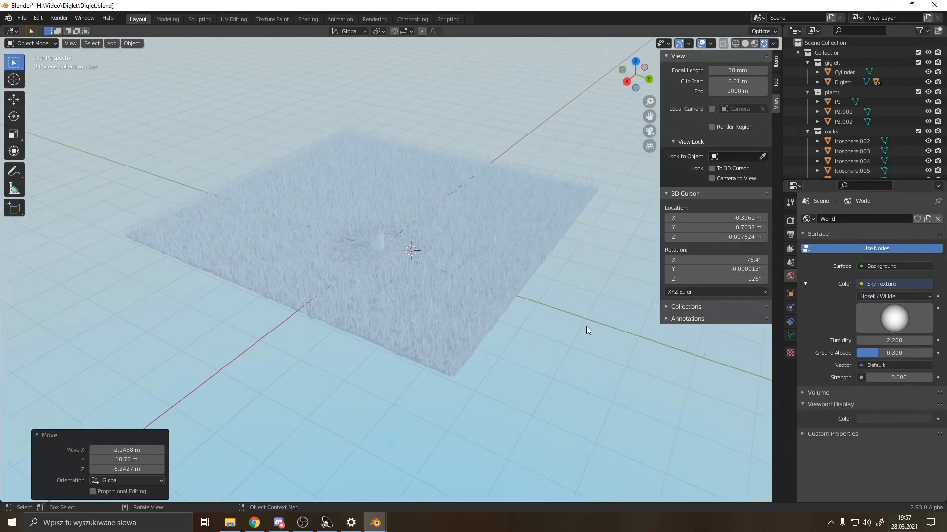
Set the strength of the world's sky background to 1
middle_drag(483, 332, 464, 323)
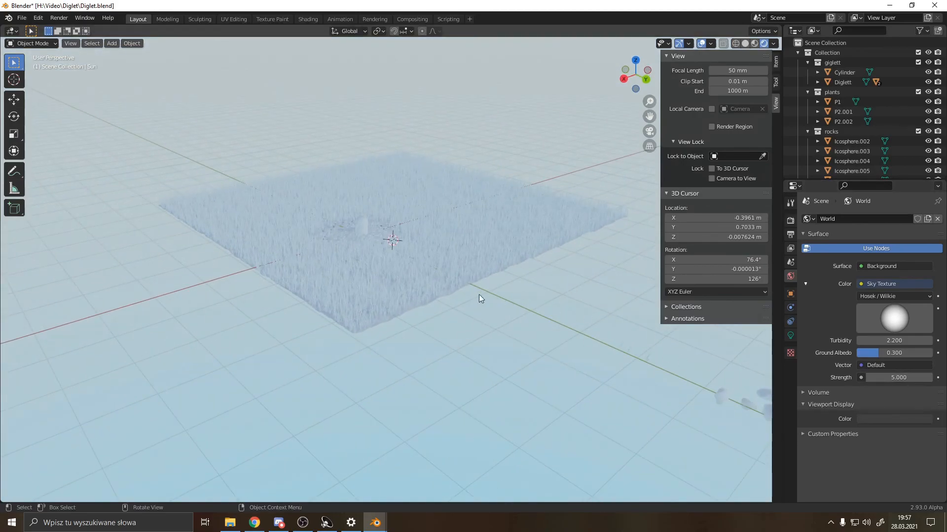
scroll(455, 291, down, 4)
scroll(454, 288, up, 2)
click(445, 261)
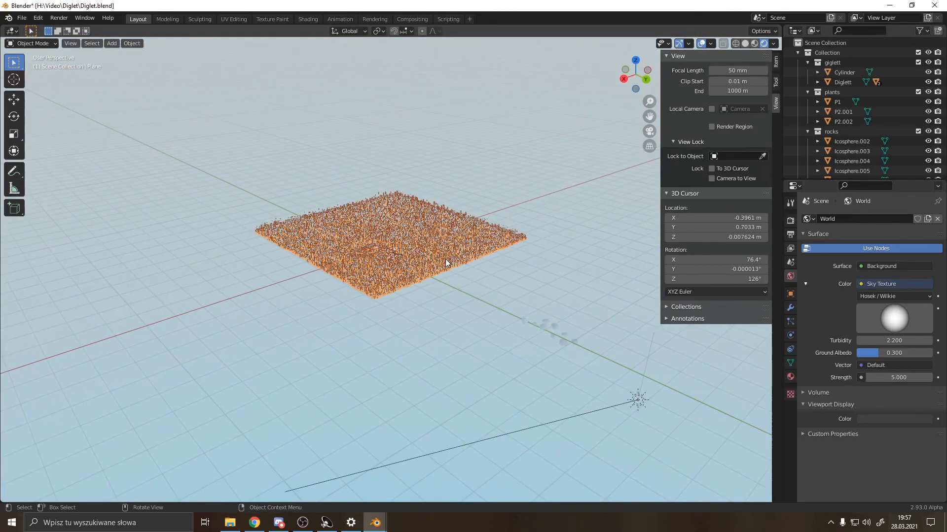
click(638, 400)
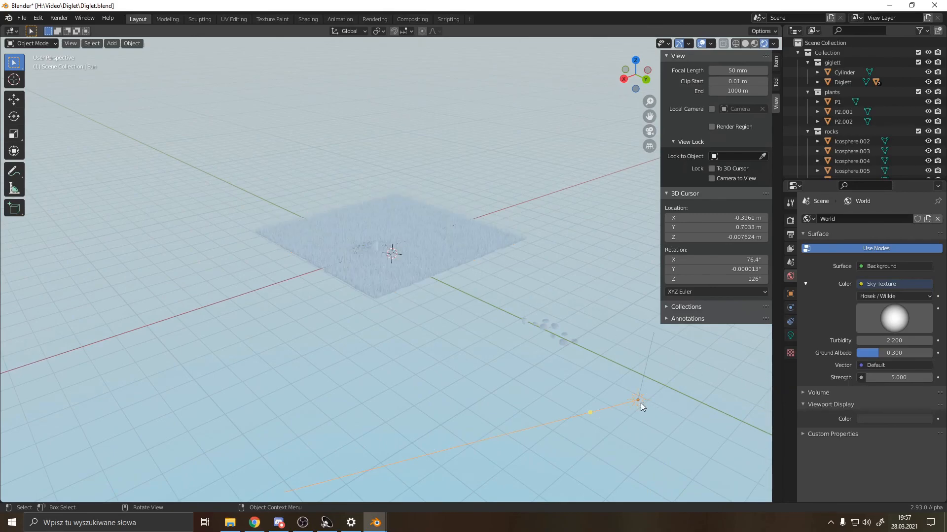
click(790, 336)
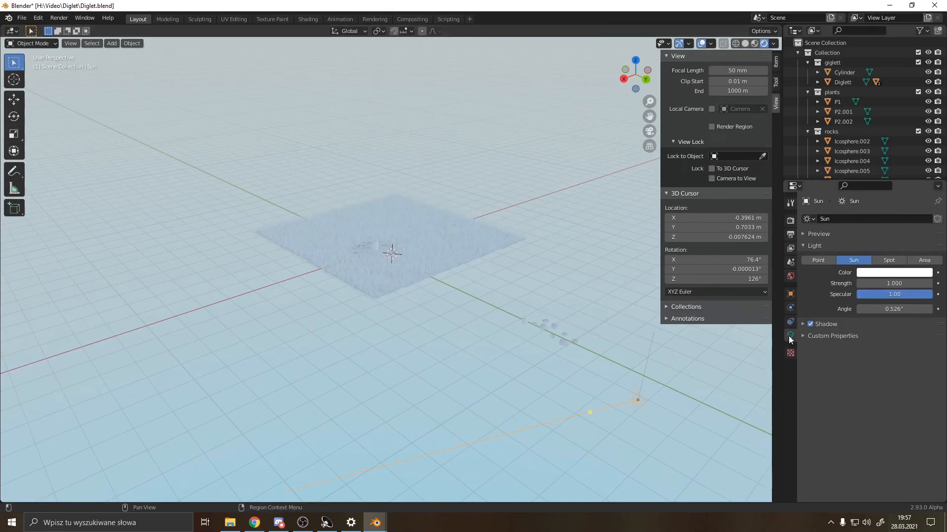
click(791, 277)
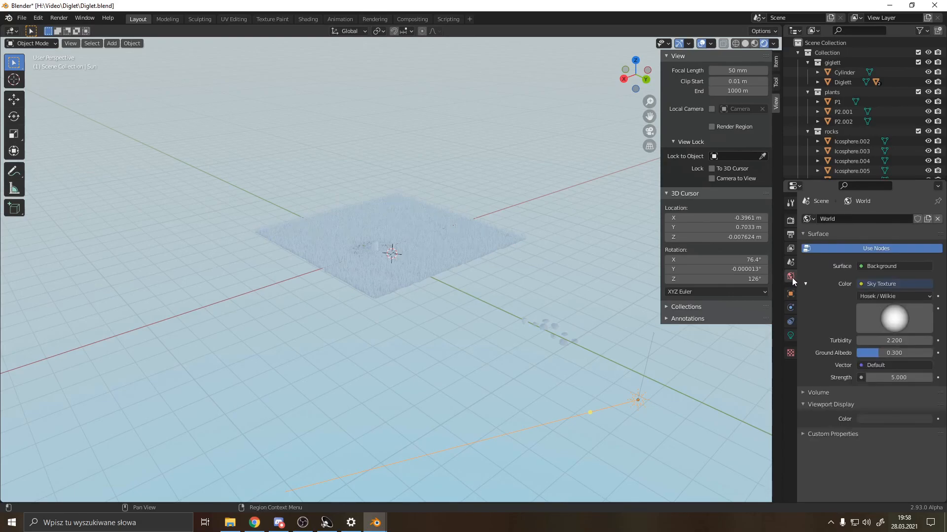
click(898, 379)
text(1)
key(Return)
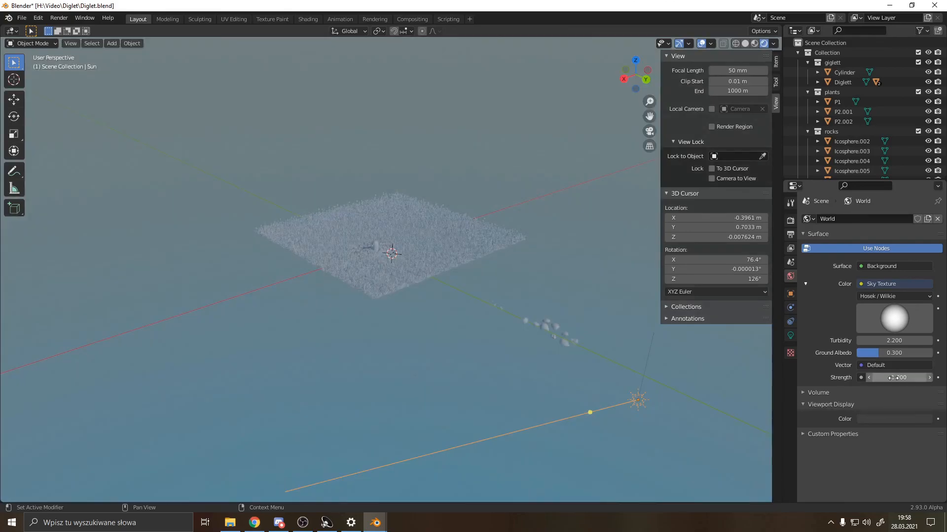
Set the Sun light's strength to 5 and check the lighting on Diglett, the rocks and the plants
click(637, 398)
click(638, 401)
click(789, 336)
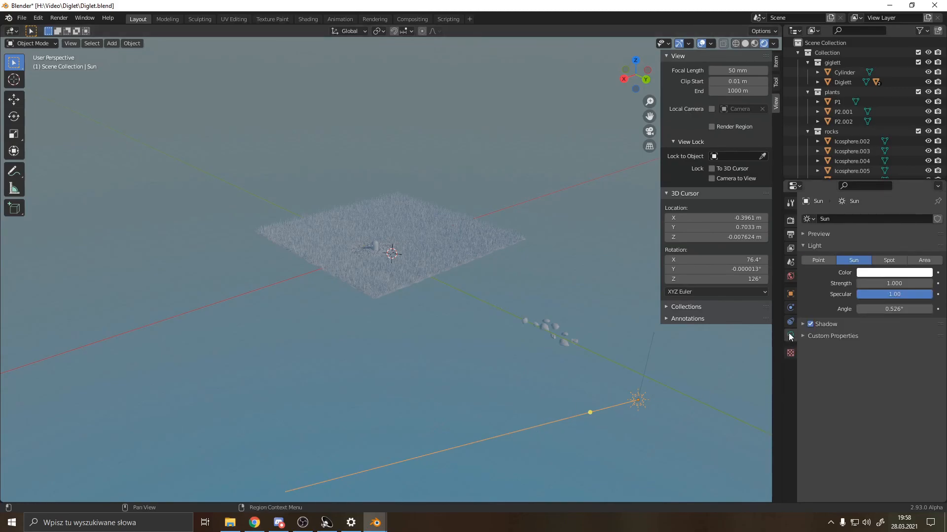
click(883, 283)
text(5)
key(Return)
scroll(369, 280, up, 8)
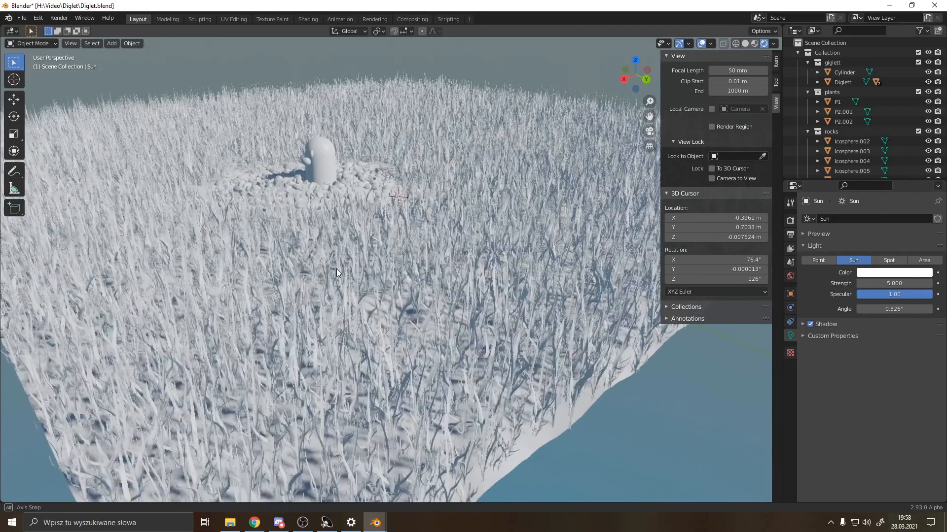
middle_drag(336, 272, 351, 276)
scroll(351, 276, up, 10)
scroll(502, 290, down, 8)
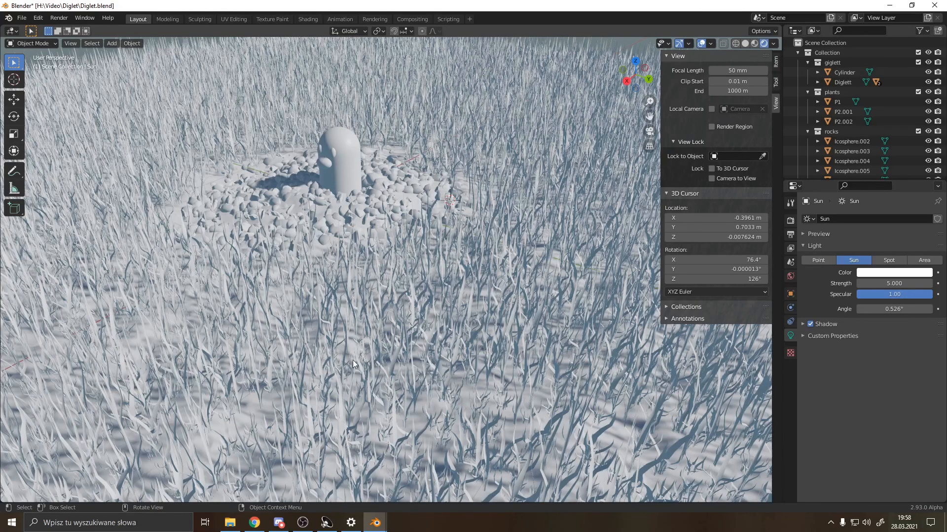
scroll(380, 235, down, 6)
scroll(380, 235, up, 6)
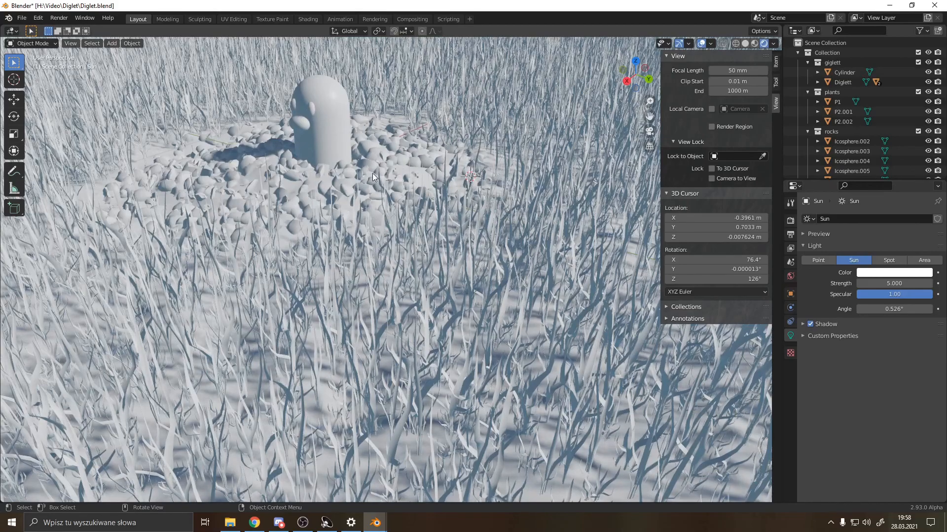